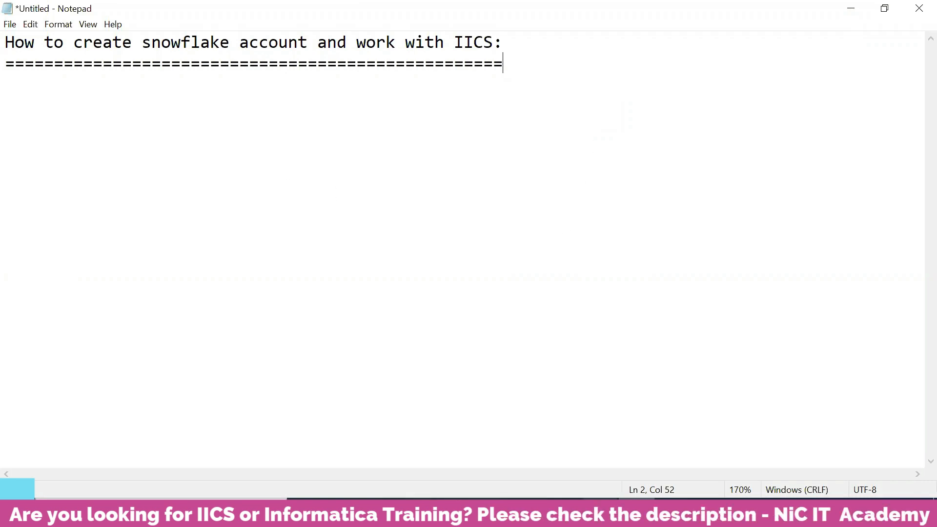
key("alt+Tab")
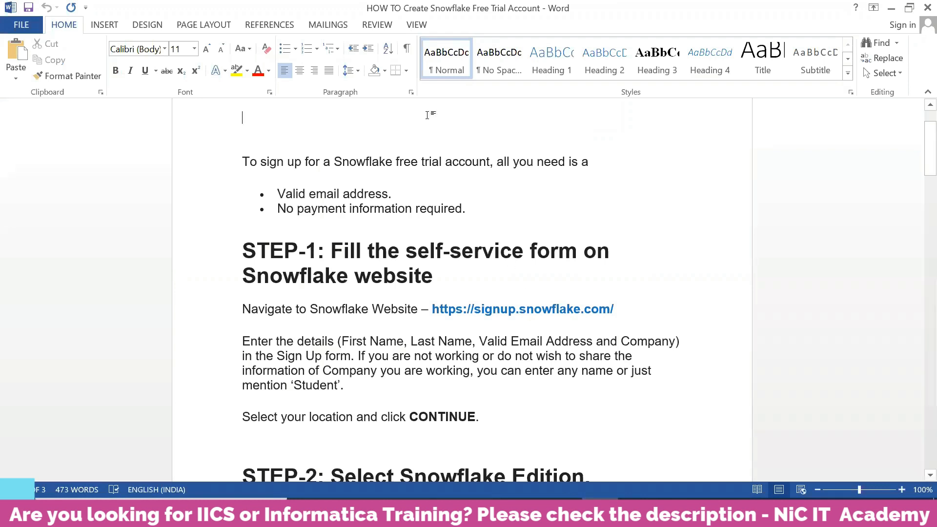
scroll(439, 182, "down", 1)
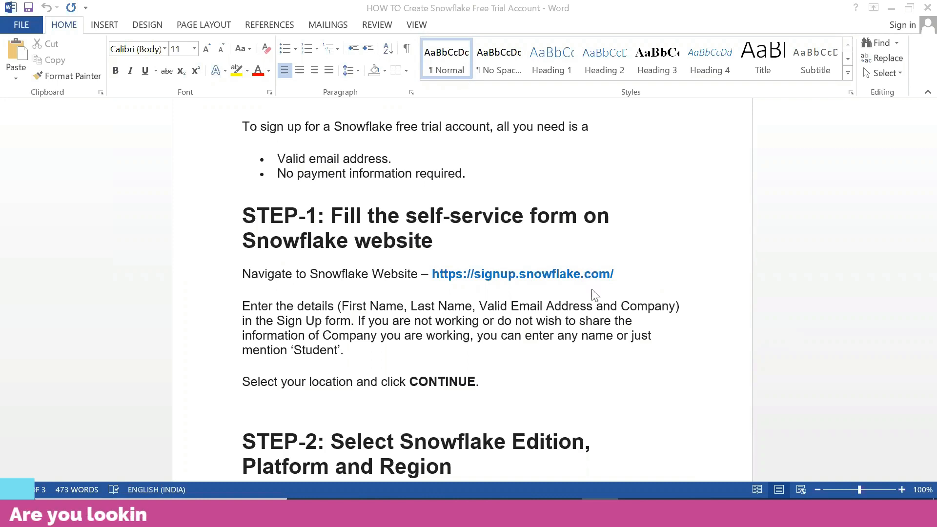
left_click_drag(611, 274, 431, 274)
key("ctrl+c")
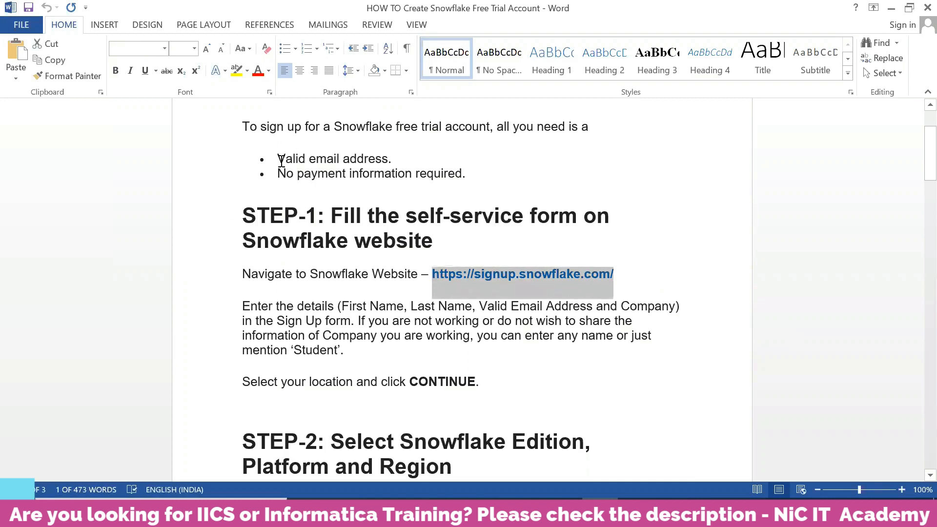
left_click_drag(276, 159, 390, 160)
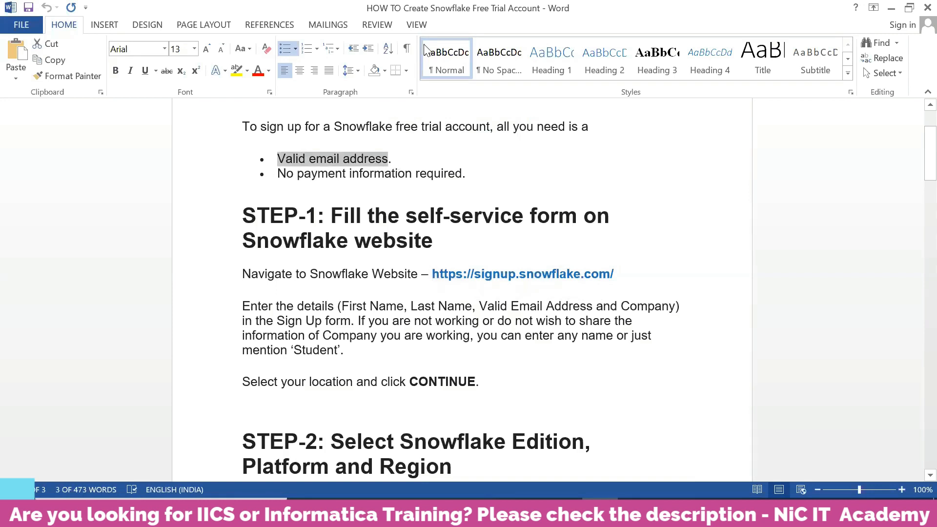
Step: Open the copied sign-up link in a new browser tab
key("alt+Tab")
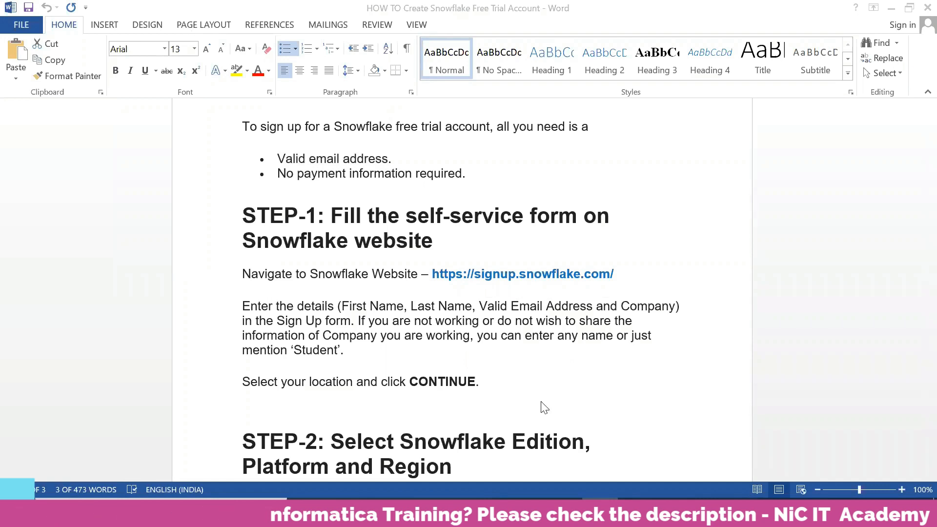
left_click(306, 514)
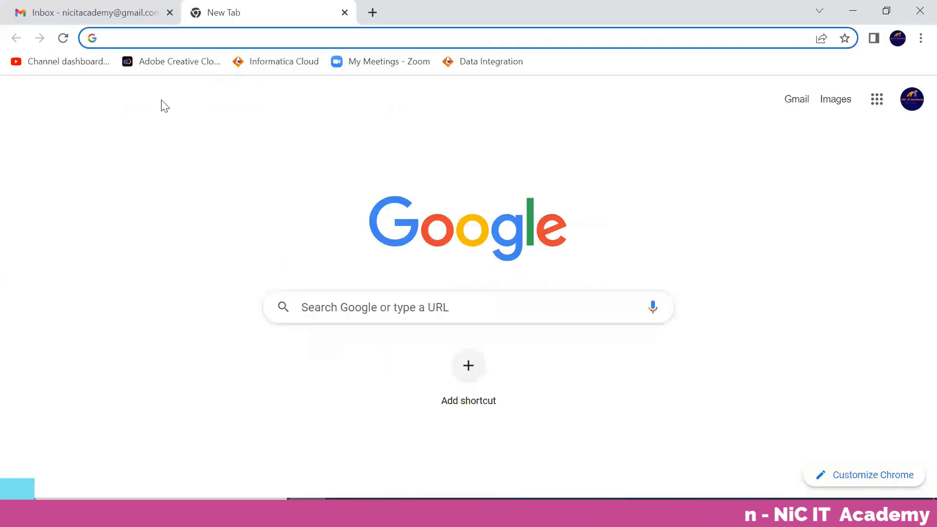
key("ctrl+v")
key("Return")
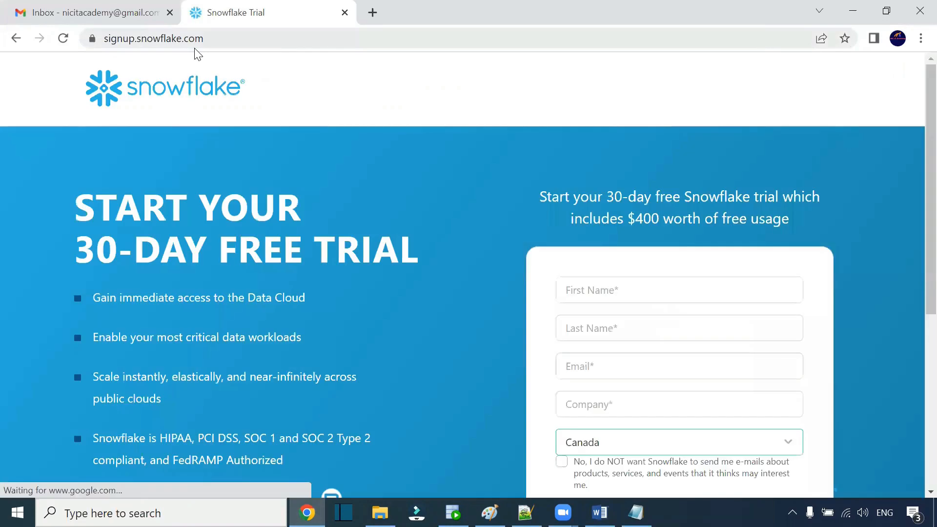
Step: Fill in the sign-up form's first name, last name and e-mail address, enter Student as company, and continue
scroll(688, 217, "down", 3)
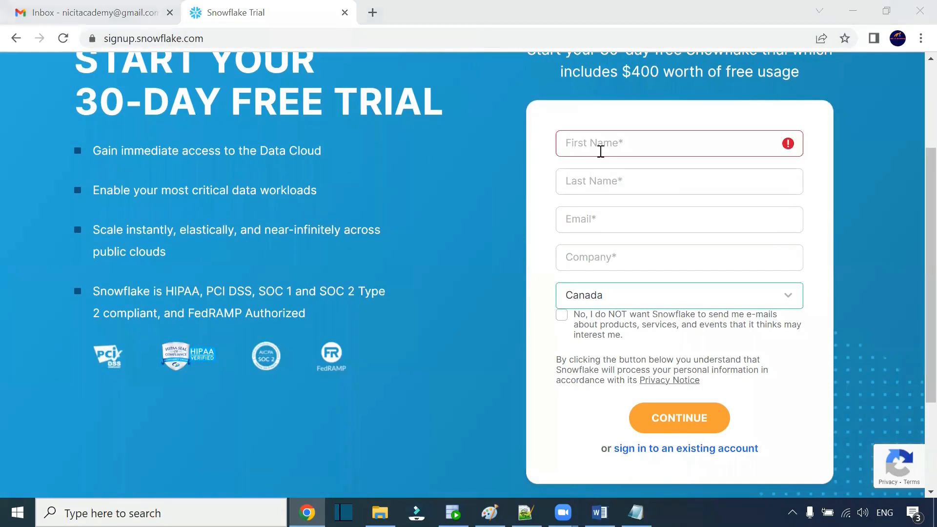
left_click(600, 149)
type("NiC")
left_click(602, 177)
type("IT Academy")
left_click(592, 219)
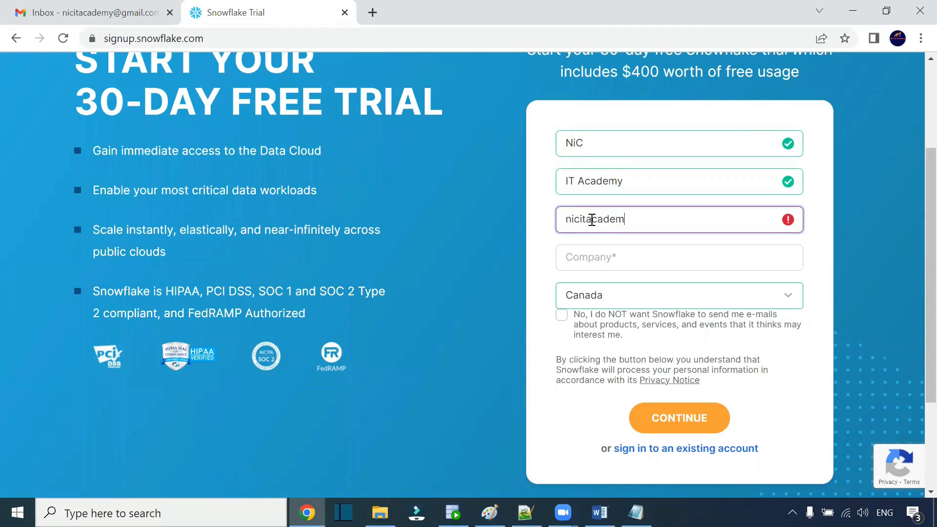
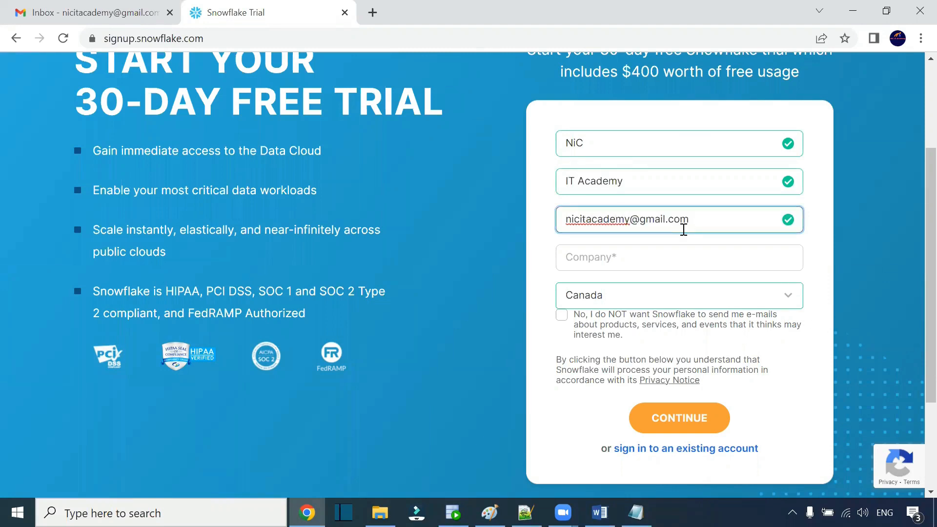
left_click(661, 262)
type("Student")
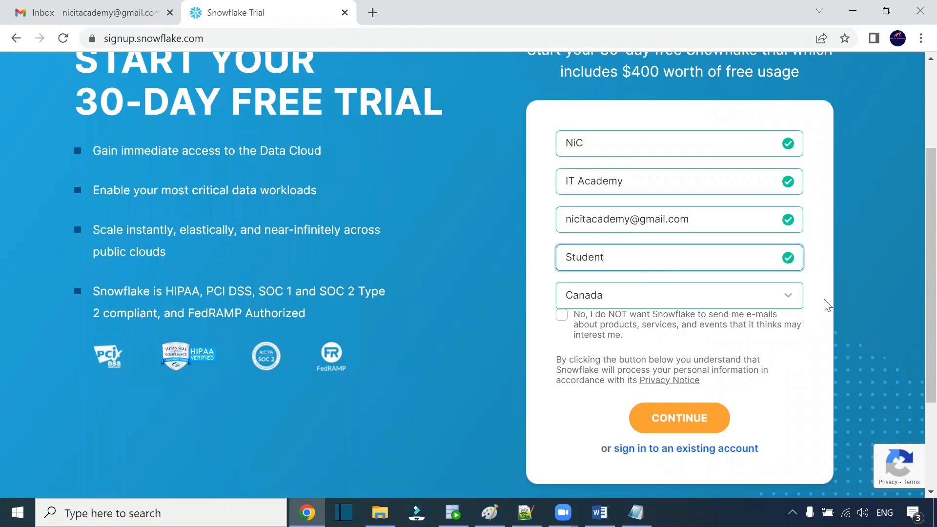
left_click(681, 425)
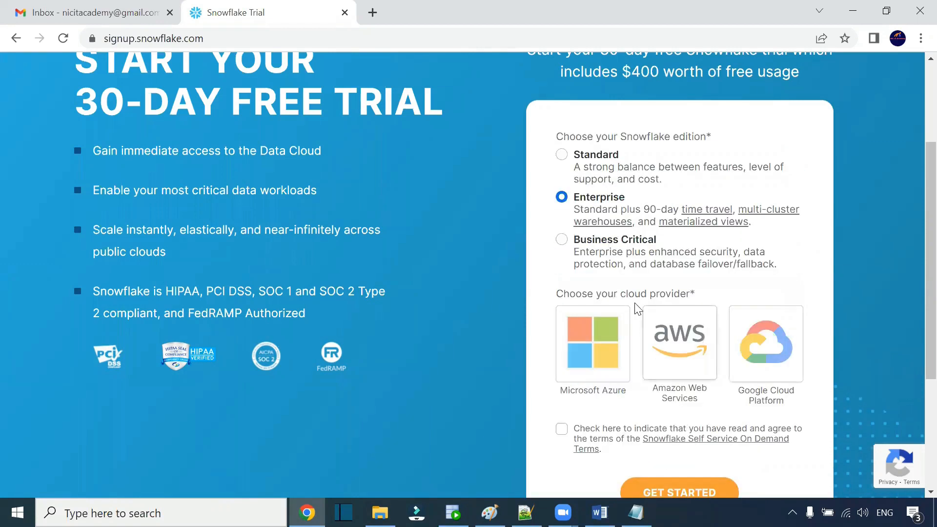
Step: Review the Snowflake edition and cloud provider choices on the form
scroll(634, 295, "down", 1)
scroll(633, 296, "up", 1)
left_click_drag(556, 134, 674, 130)
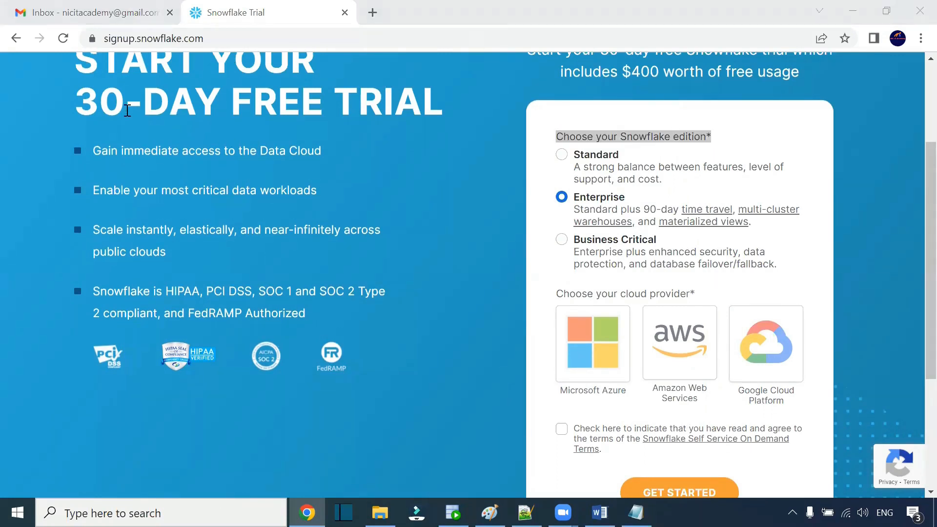
left_click_drag(84, 104, 423, 103)
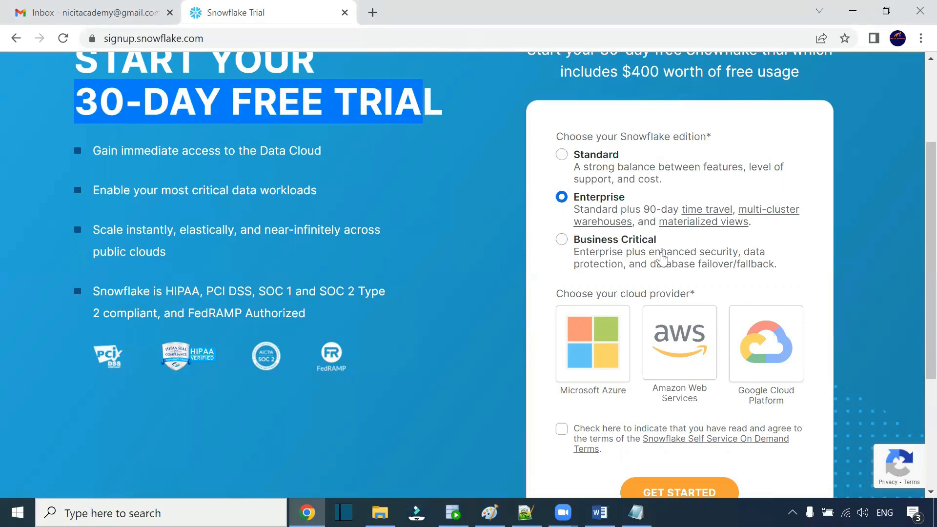
left_click_drag(634, 202, 576, 205)
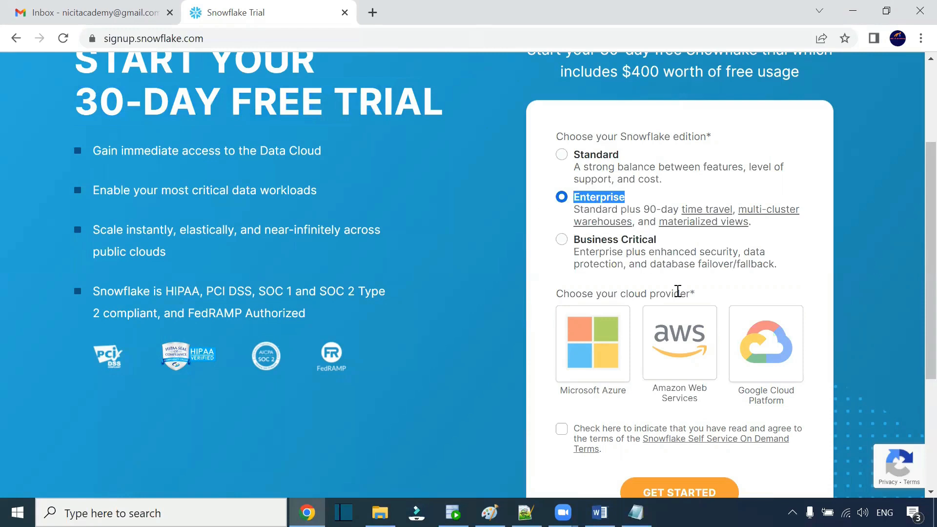
scroll(679, 293, "down", 3)
left_click_drag(554, 90, 695, 94)
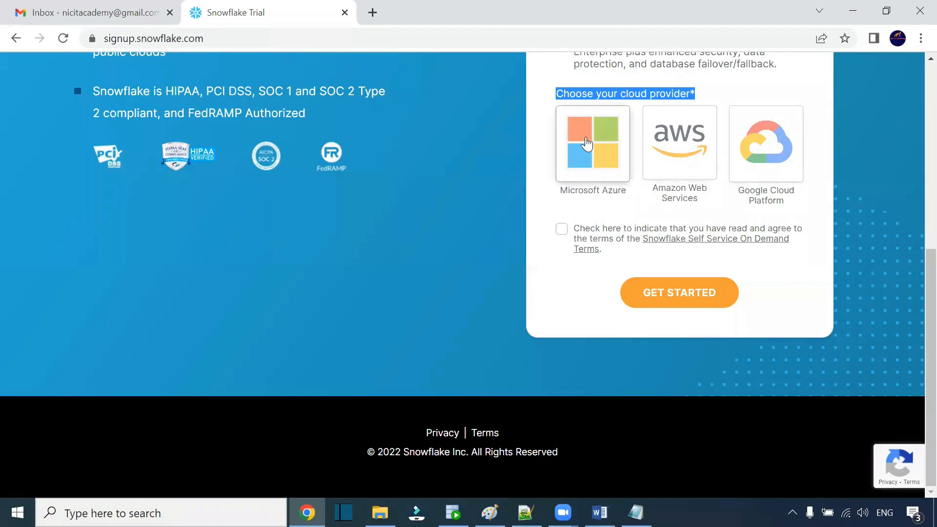
Step: Choose Google Cloud Platform as the cloud provider, accept the service terms, and get started
left_click(773, 162)
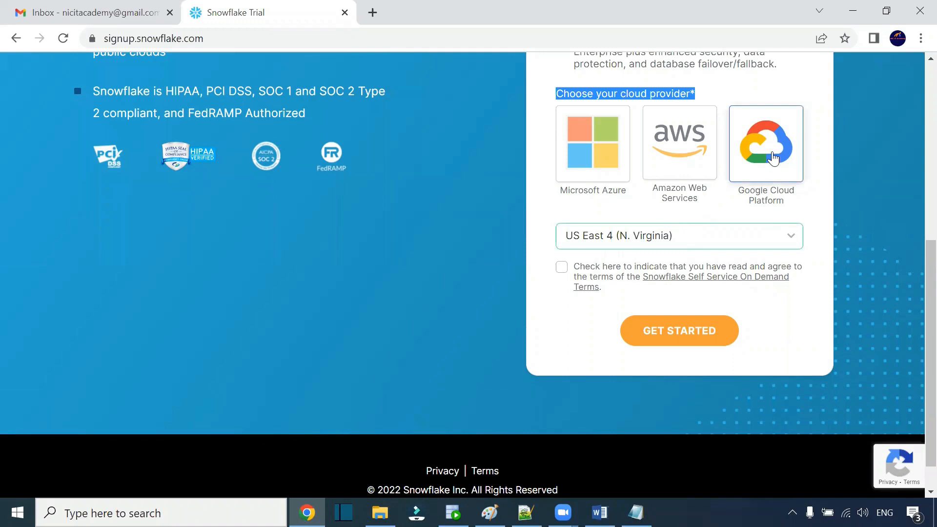
left_click(561, 267)
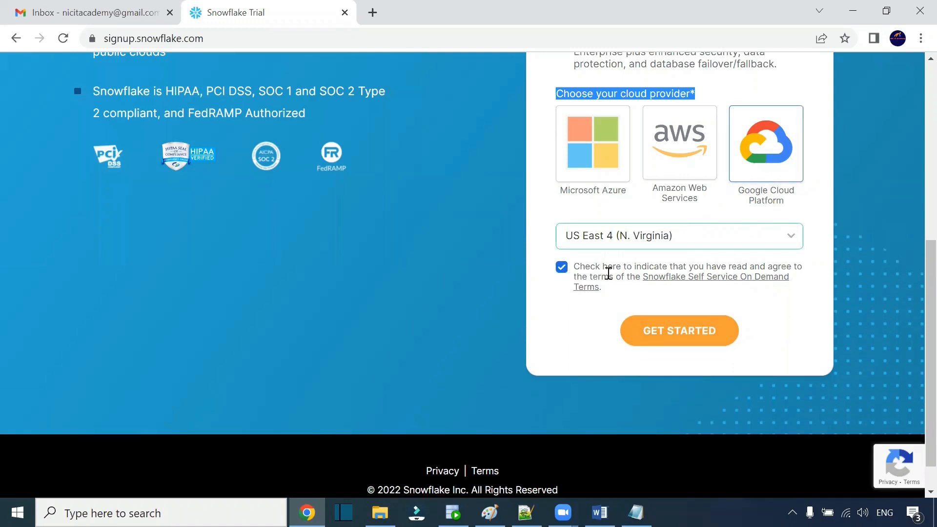
left_click(673, 340)
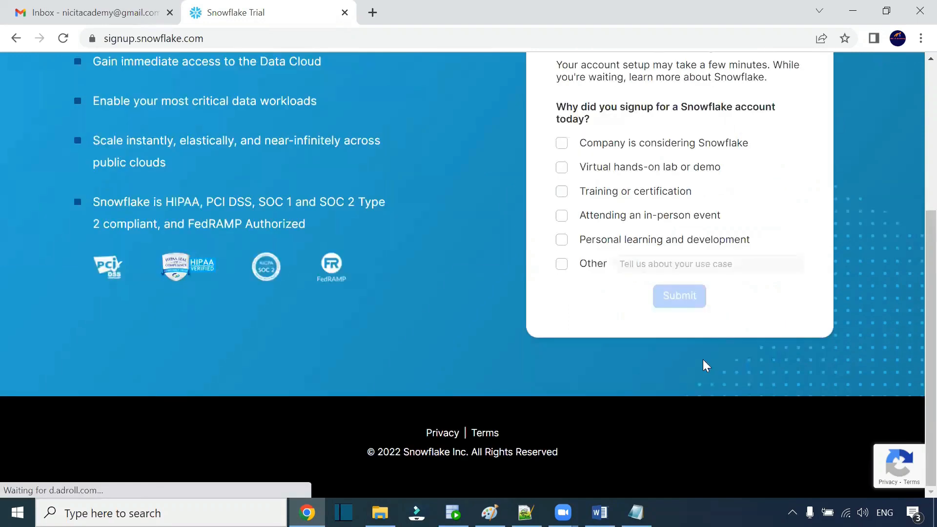
Step: Answer the sign-up reason survey with Personal learning and development and submit it
scroll(722, 356, "up", 5)
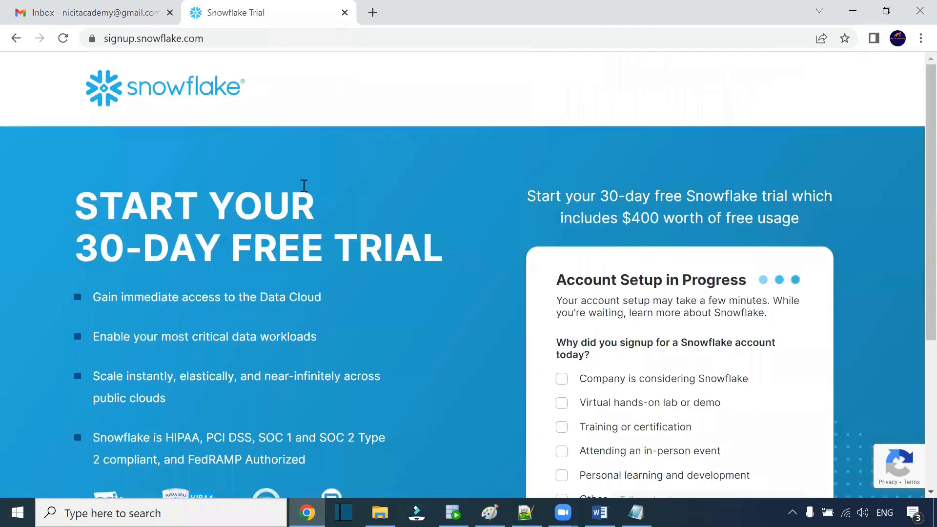
scroll(313, 193, "down", 5)
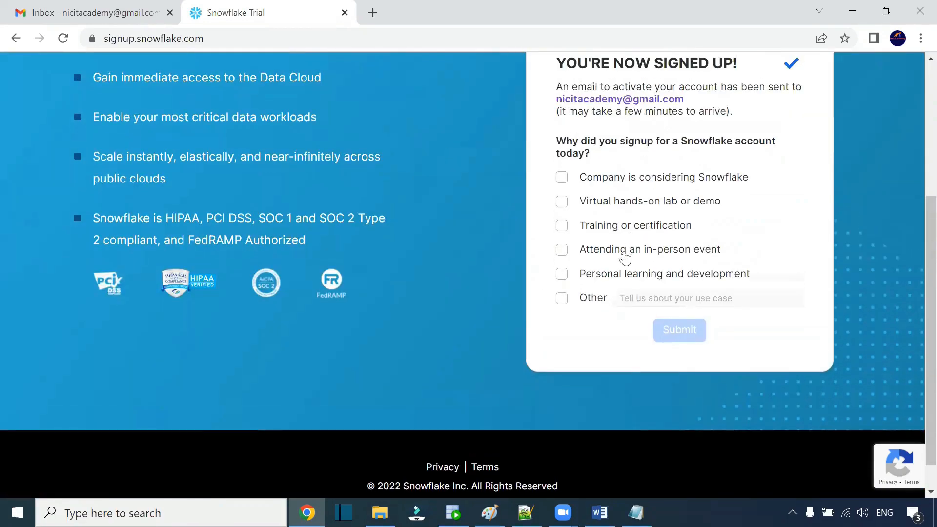
left_click(561, 275)
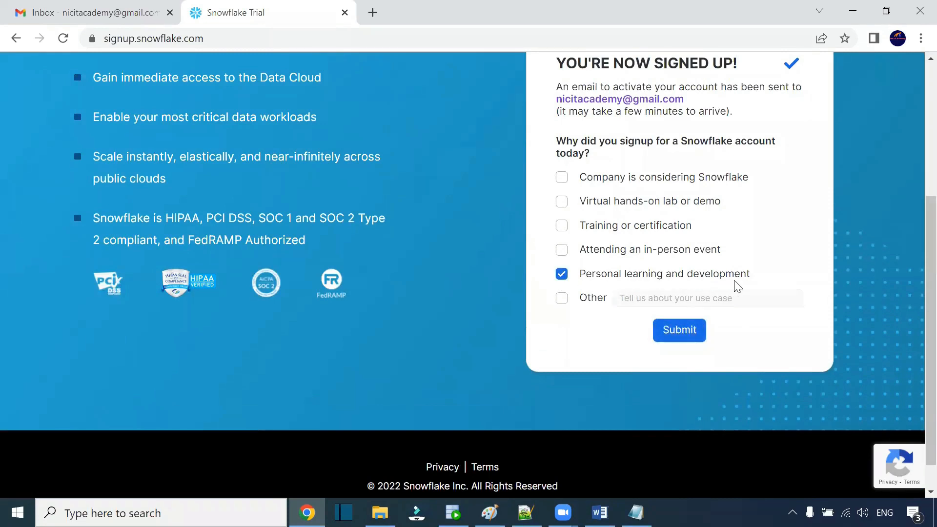
left_click(684, 328)
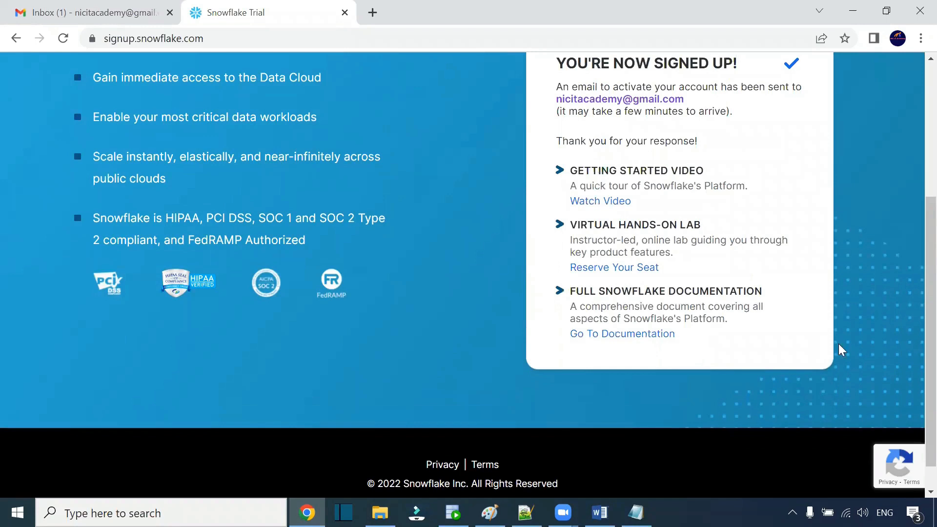
Step: Open the Snowflake activation e-mail in the mail inbox and follow its activation link
scroll(838, 343, "up", 3)
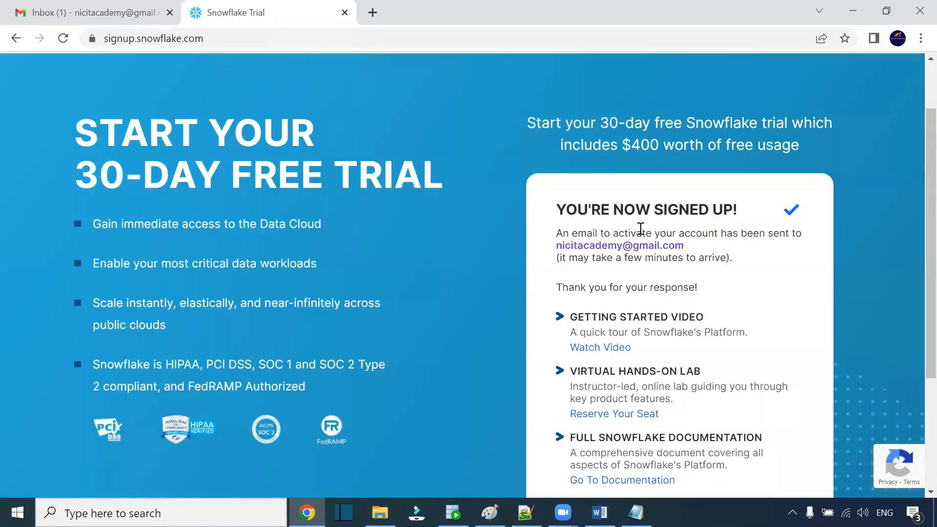
left_click_drag(686, 252, 554, 247)
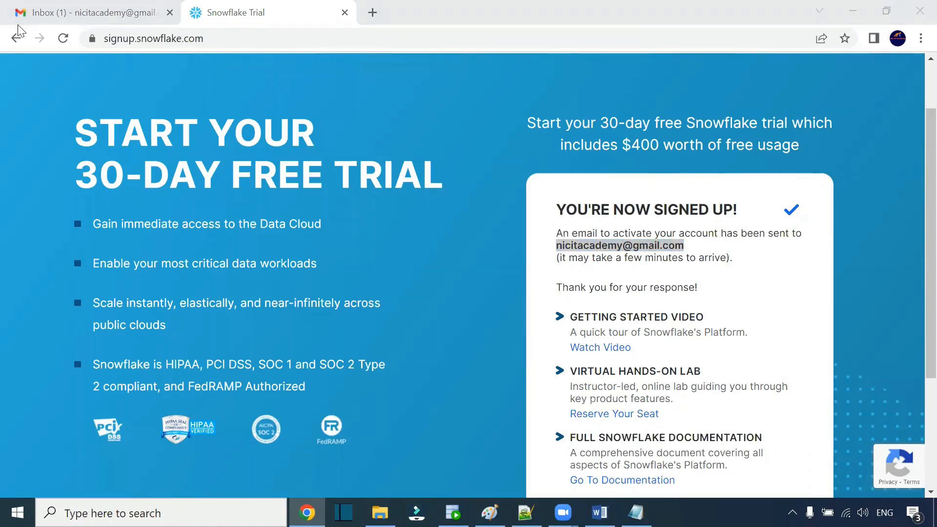
left_click(105, 15)
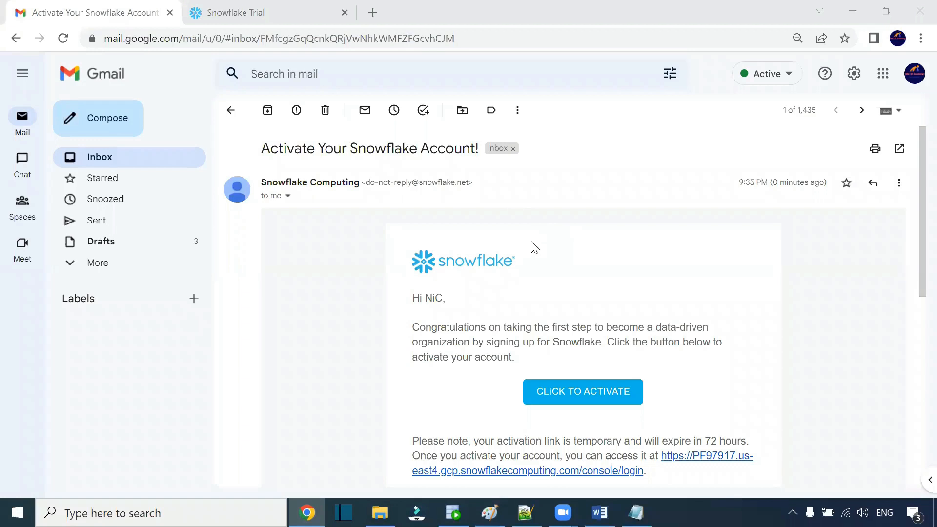
scroll(540, 257, "down", 1)
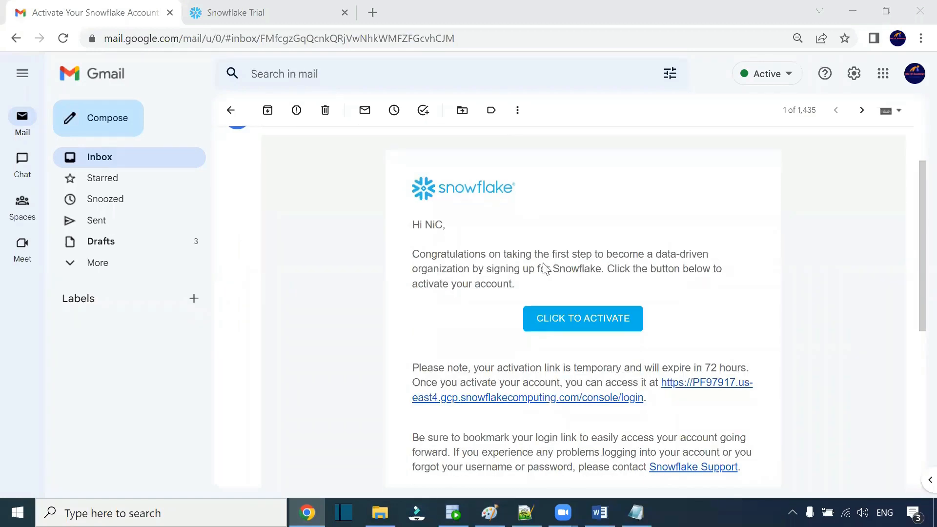
left_click(553, 326)
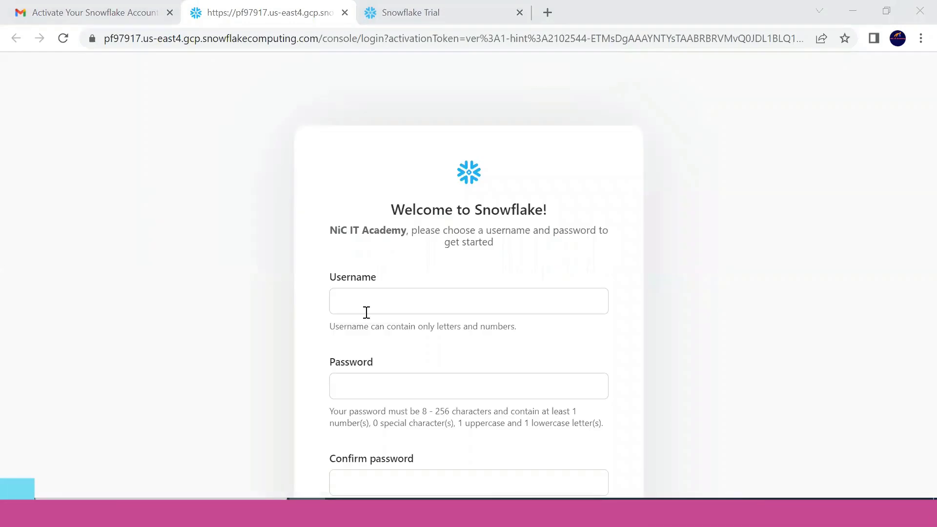
Step: Enter the new account's username on the Welcome to Snowflake page
left_click(365, 309)
type("nic")
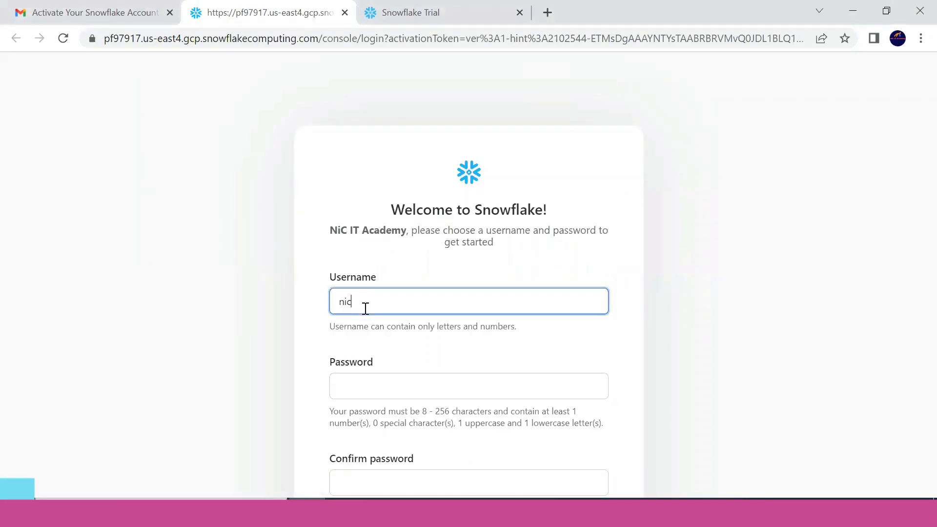
type("itacademy")
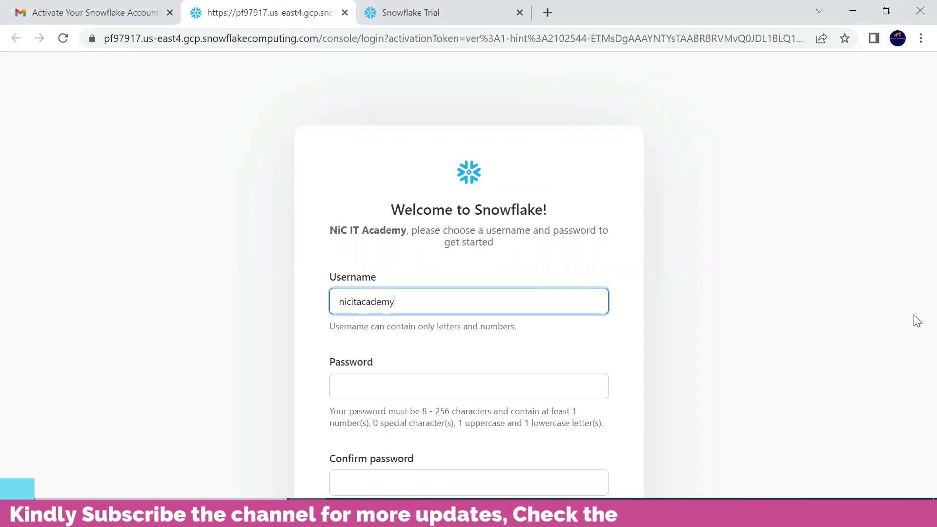
left_click_drag(381, 300, 330, 303)
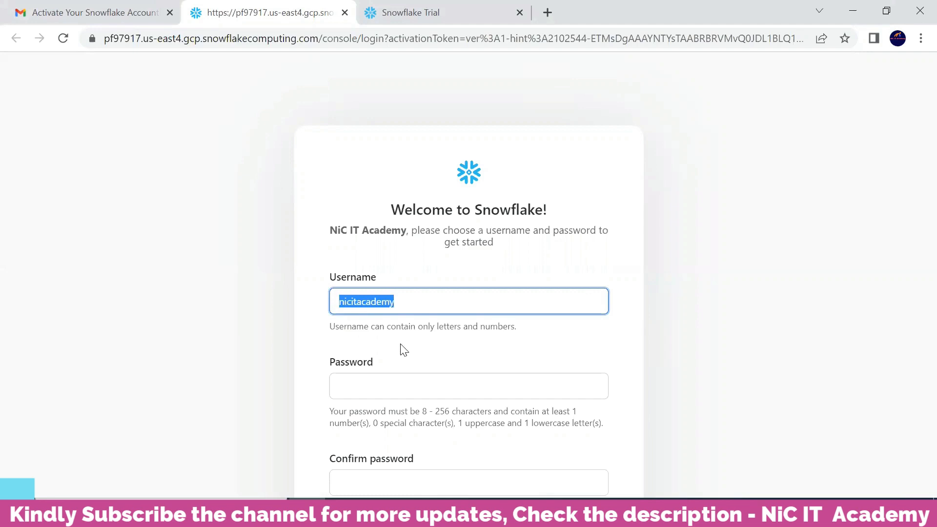
left_click(423, 340)
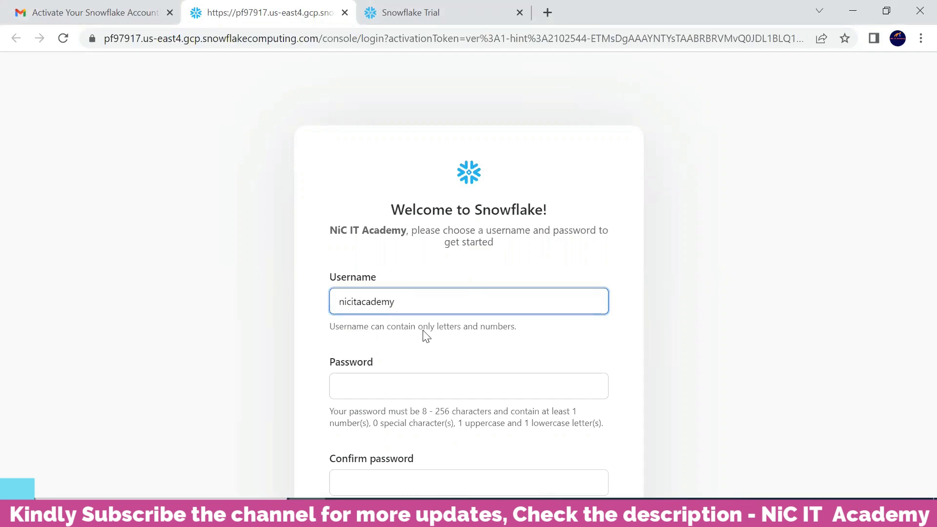
Step: Enter and confirm the account password, then get started
left_click(393, 383)
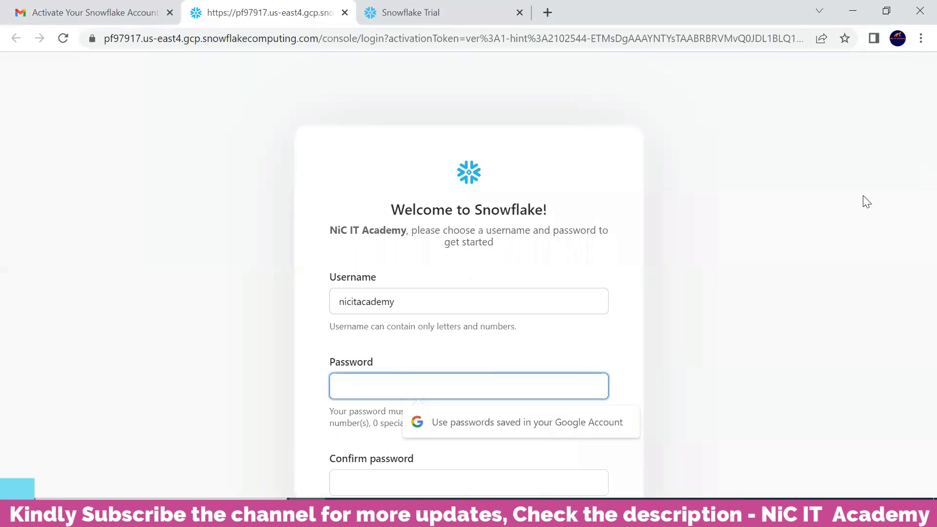
type("*")
key("Tab")
type("**********")
left_click(683, 291)
key("ctrl+minus")
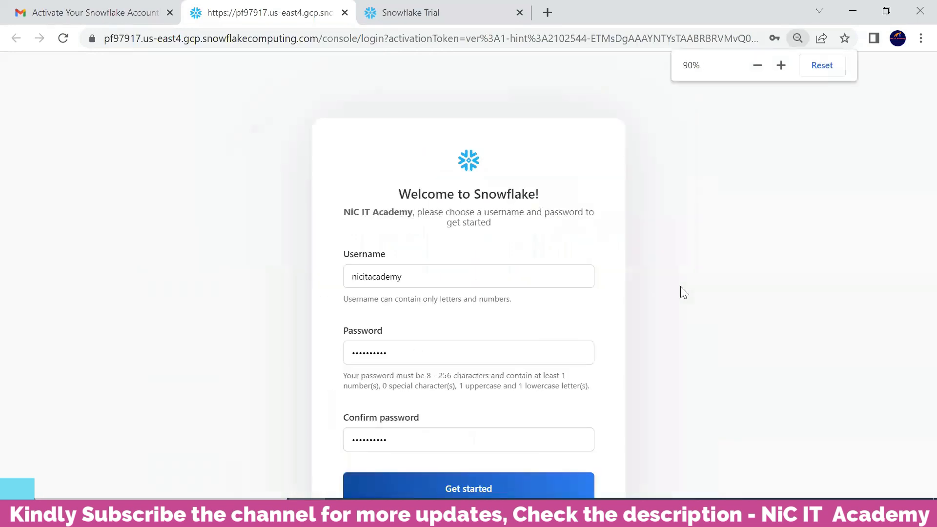
left_click(477, 492)
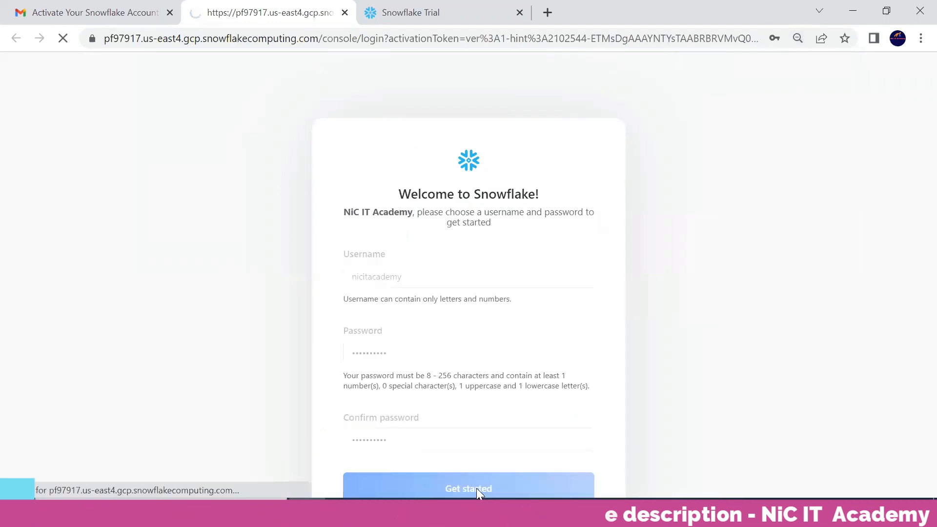
Step: Scroll through the Learn page's Snowflake 101 and Loading Data topics
scroll(419, 276, "down", 3)
scroll(416, 281, "down", 5)
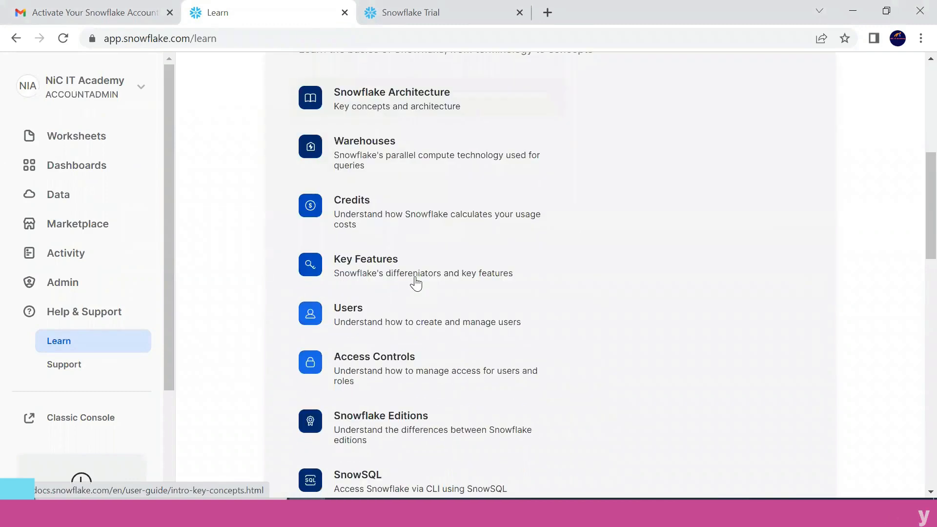
scroll(477, 271, "up", 2)
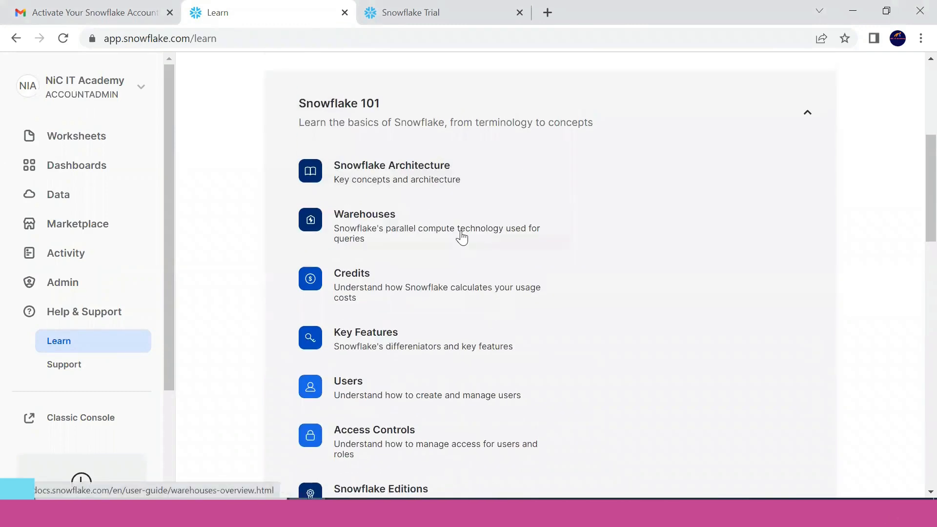
scroll(449, 282, "down", 2)
scroll(449, 281, "down", 2)
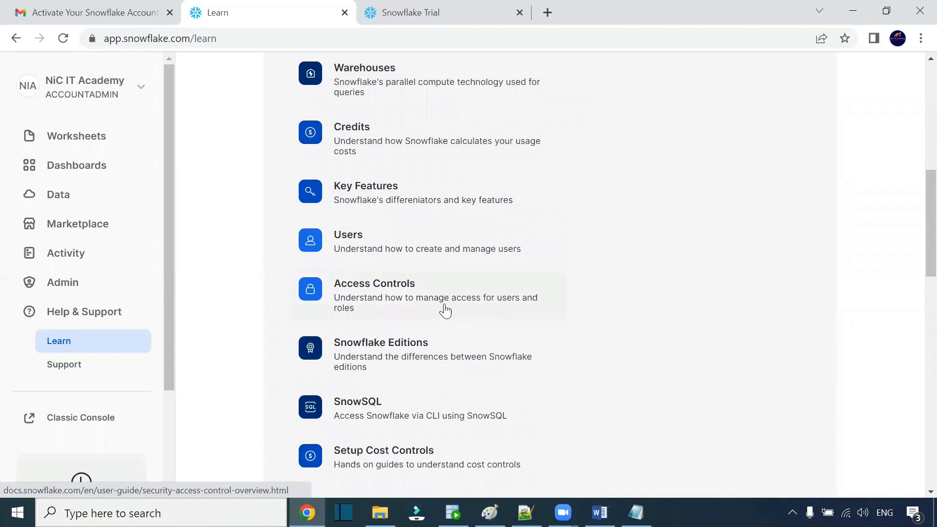
scroll(394, 396, "down", 2)
scroll(394, 396, "down", 2)
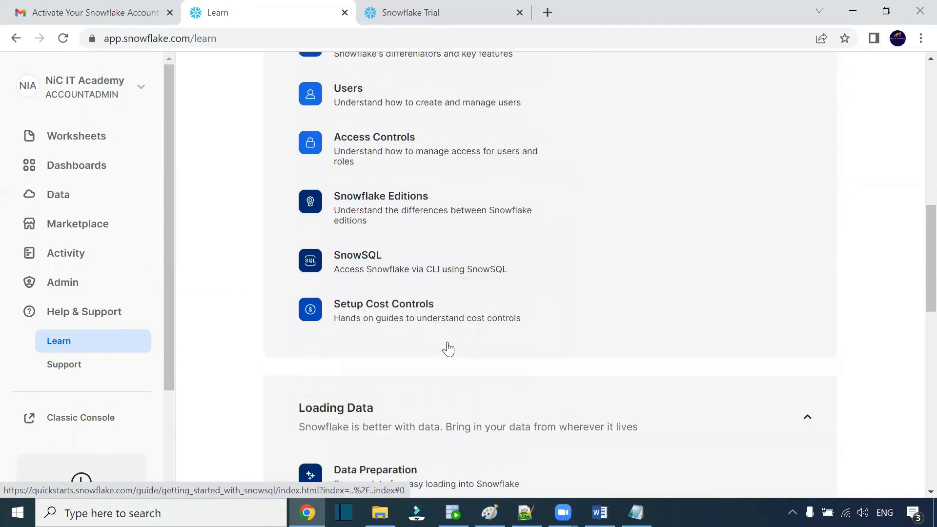
scroll(443, 358, "down", 6)
scroll(491, 125, "down", 7)
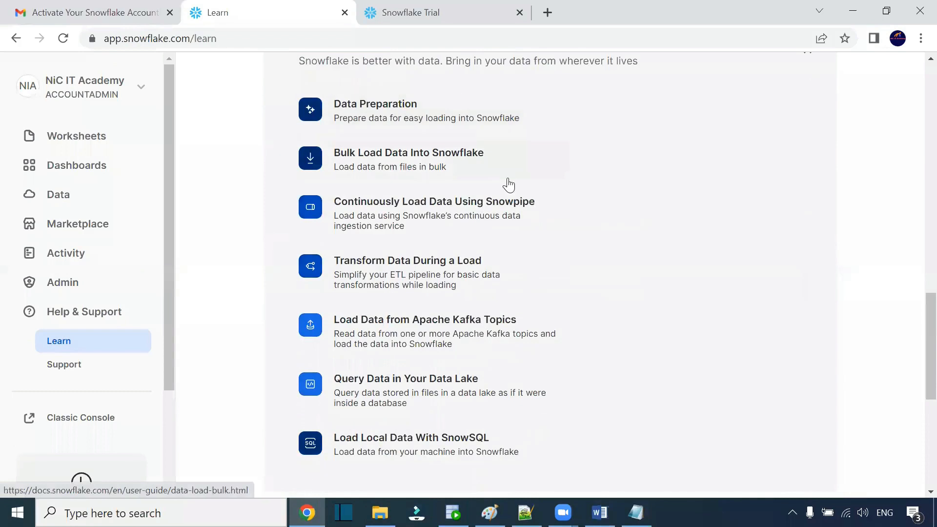
scroll(405, 331, "down", 2)
scroll(405, 330, "up", 20)
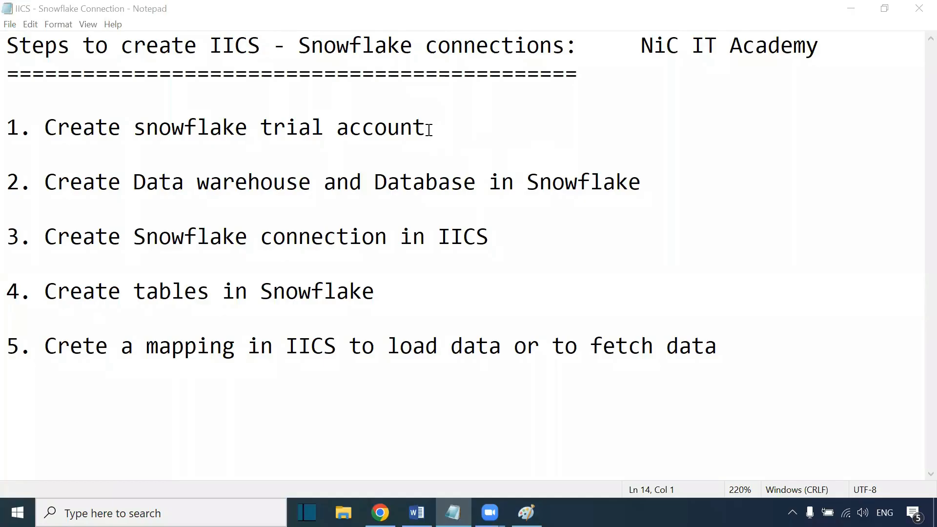
Step: Review the numbered steps for creating IICS–Snowflake connections in the notes file
left_click_drag(429, 130, 52, 133)
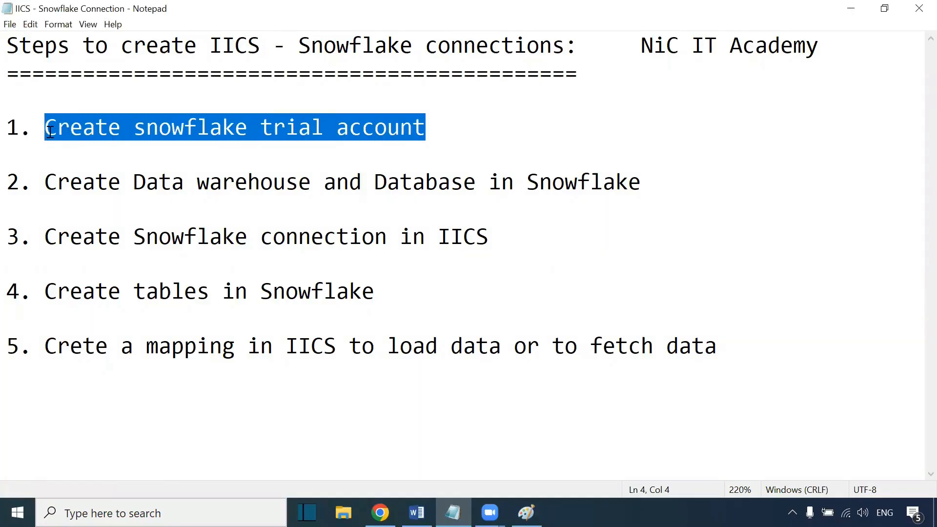
left_click_drag(48, 182, 299, 186)
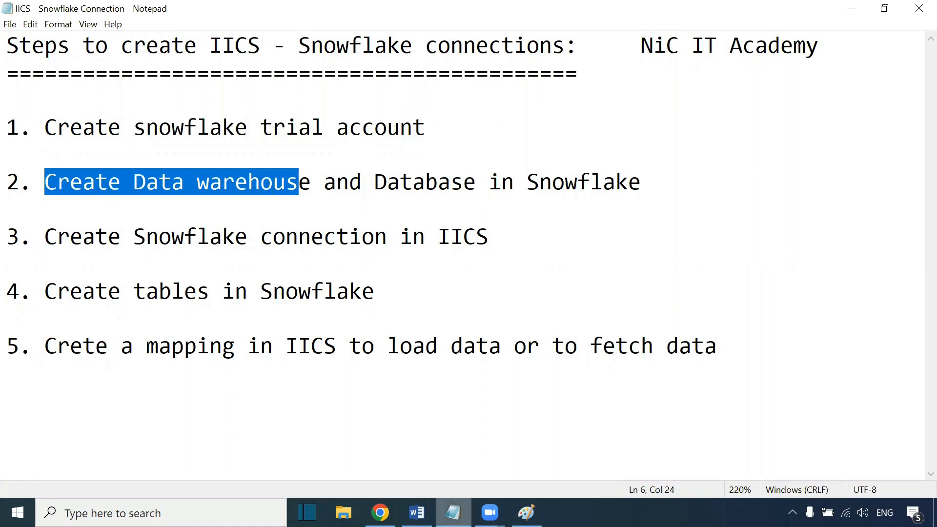
left_click(346, 203)
key("alt+Tab")
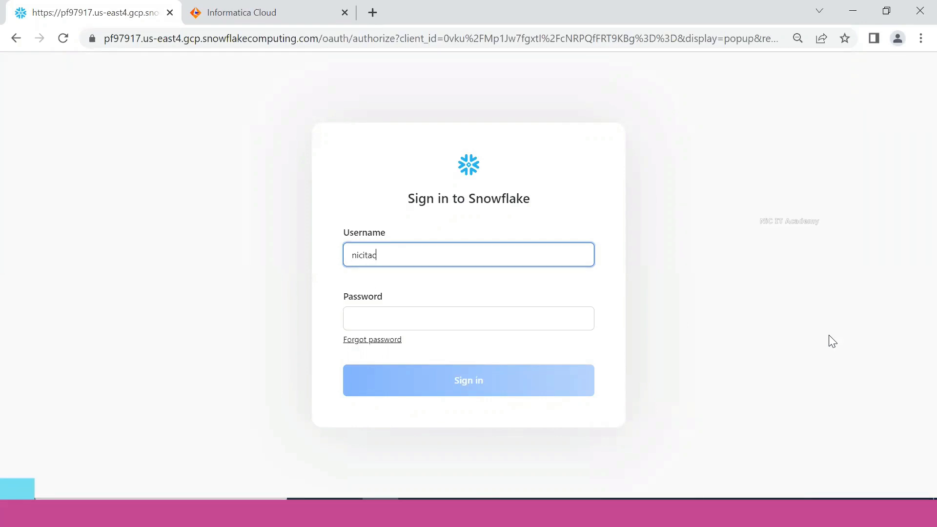
Step: Sign in to Snowflake by entering the account password after the username
key("Tab")
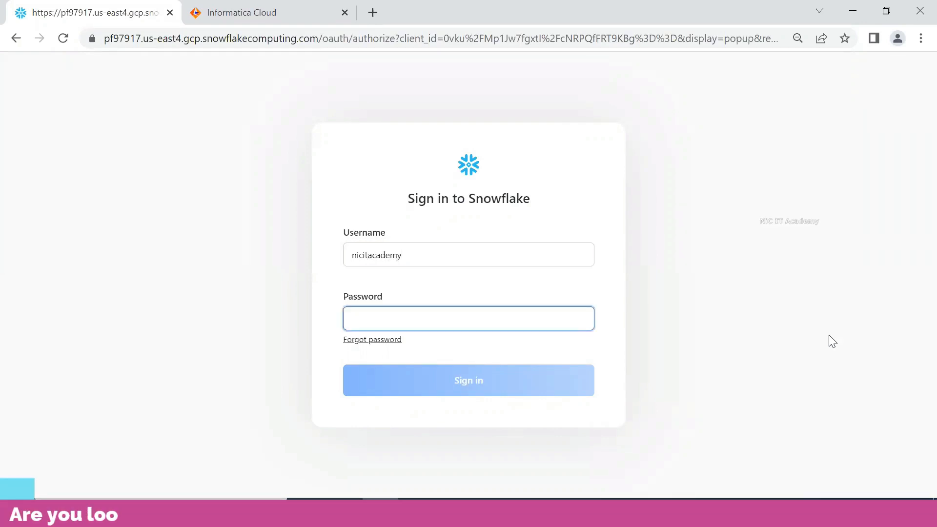
type("••••••••••")
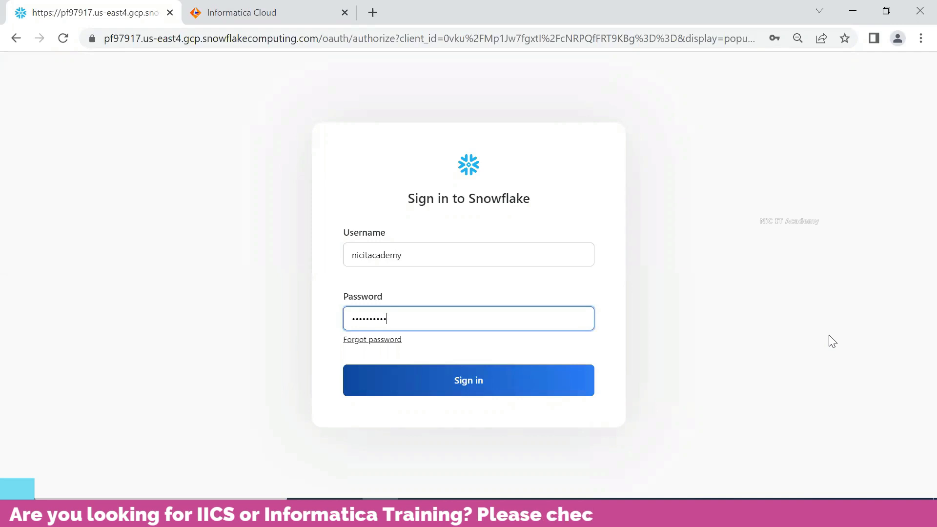
key("Return")
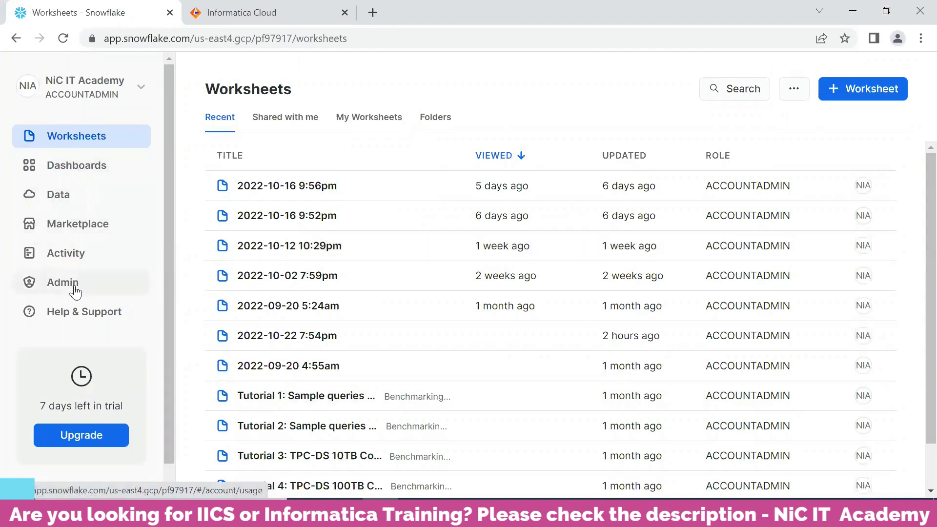
Step: Create a new warehouse named EDW with the comment Enterprise Data Warehouse
left_click(70, 197)
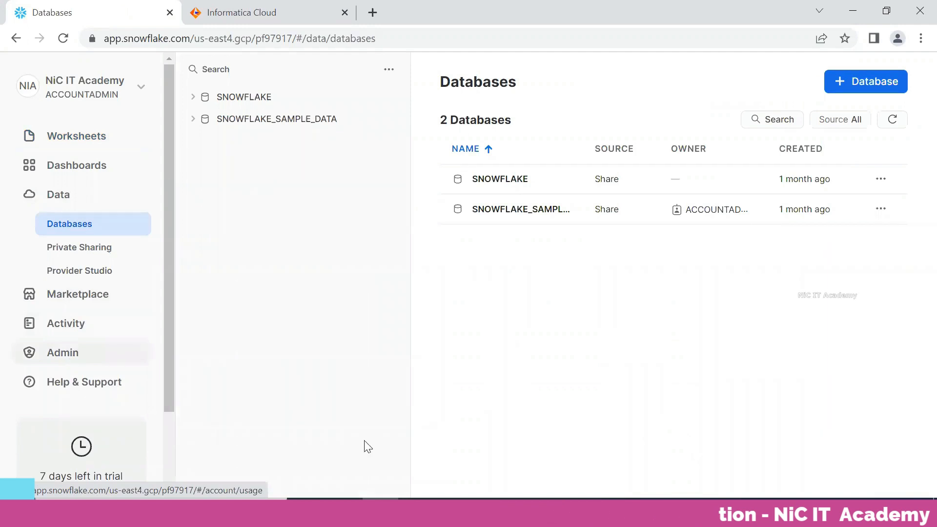
left_click(85, 356)
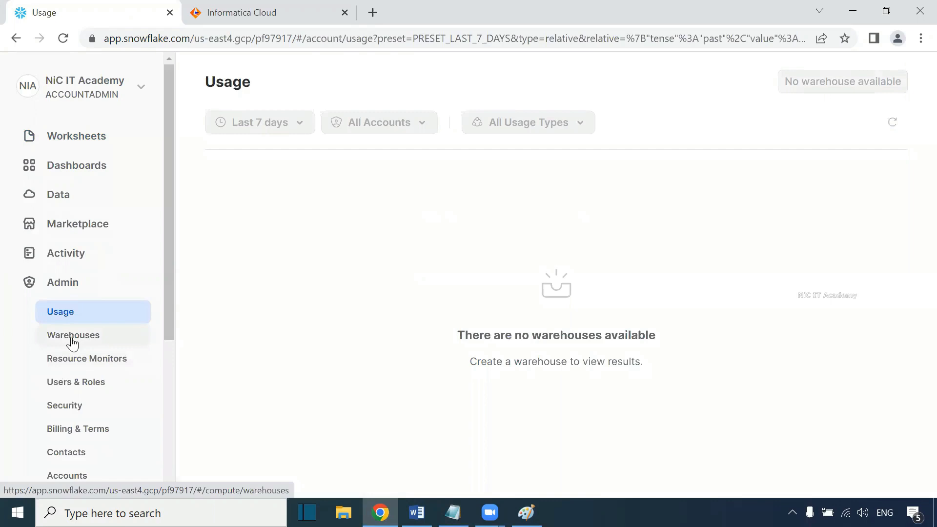
left_click(93, 345)
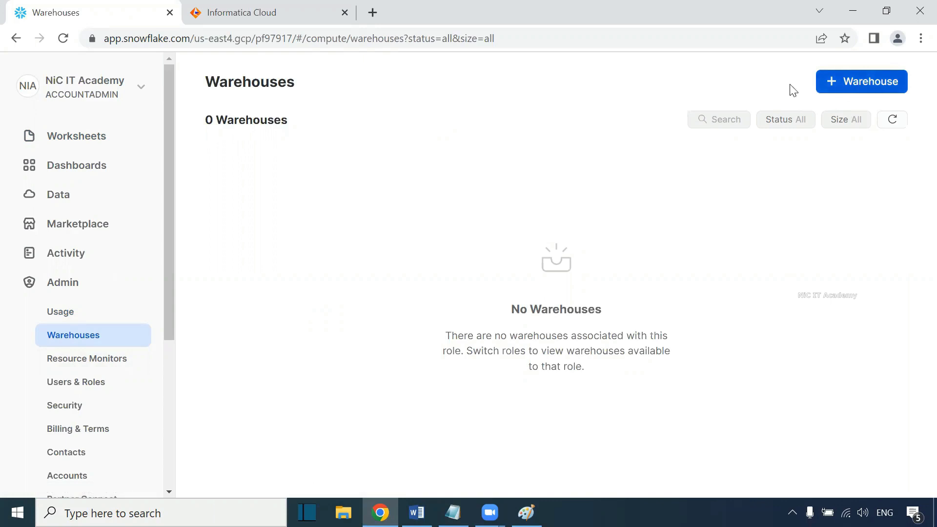
left_click(855, 81)
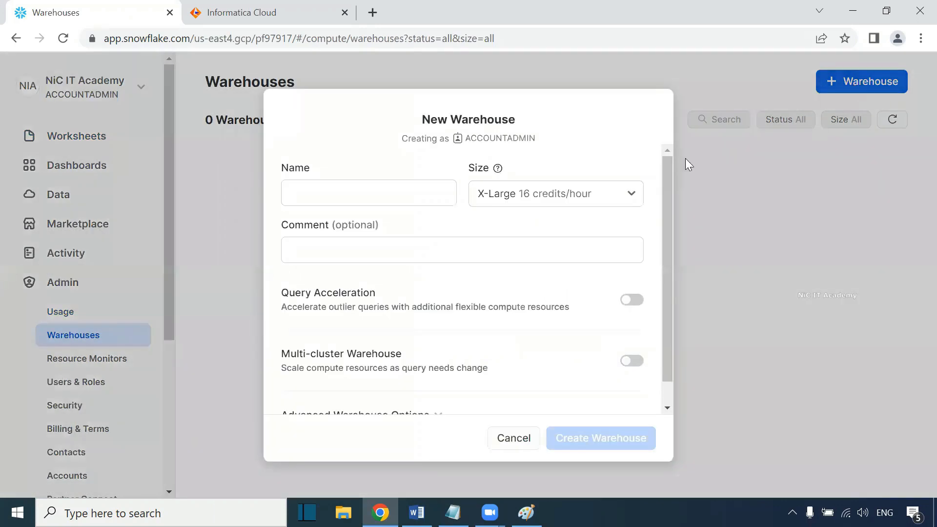
left_click(385, 197)
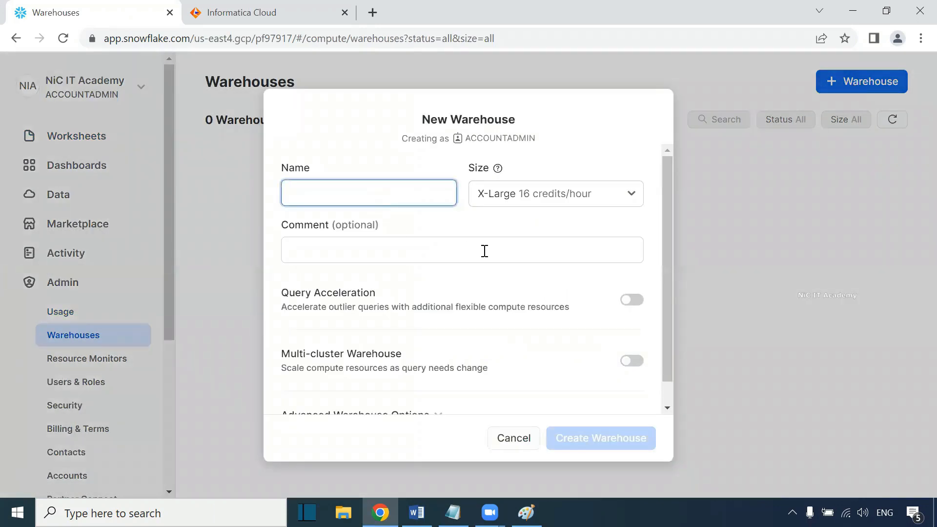
type("EDW")
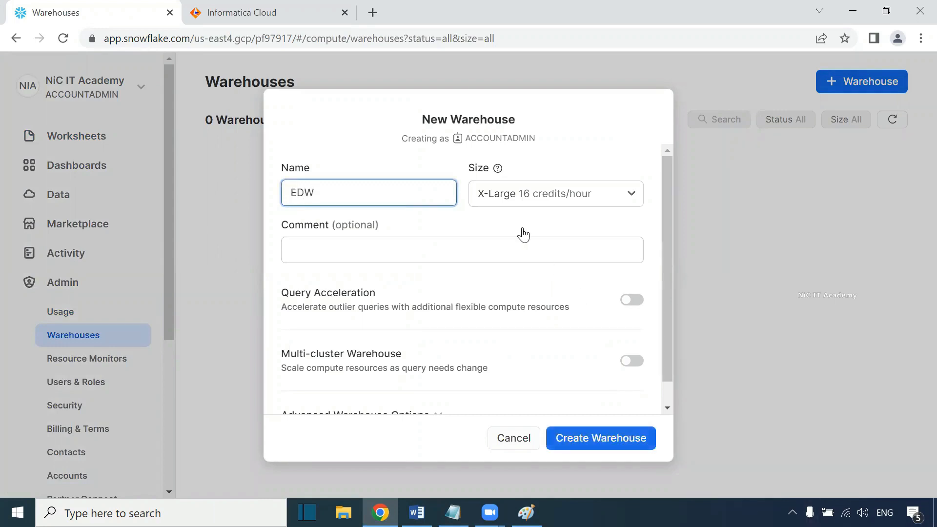
left_click(357, 249)
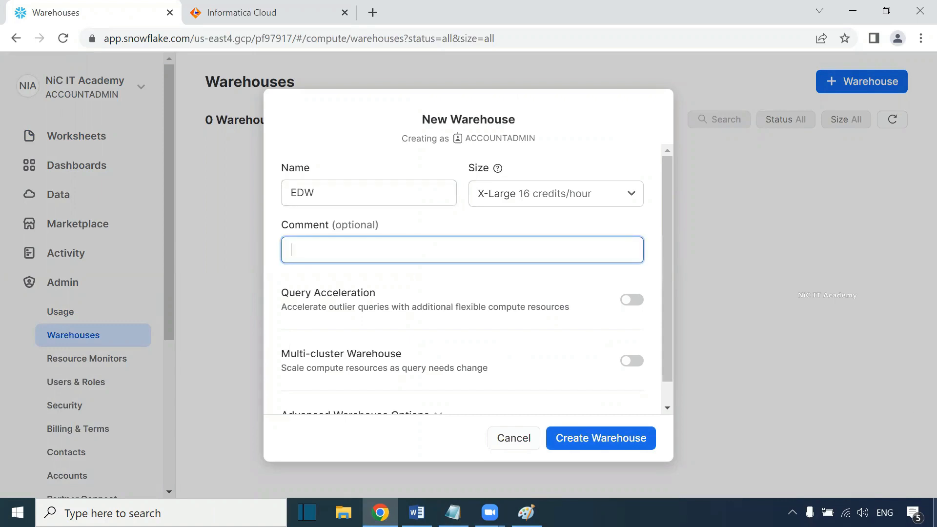
type("Enterprise Data")
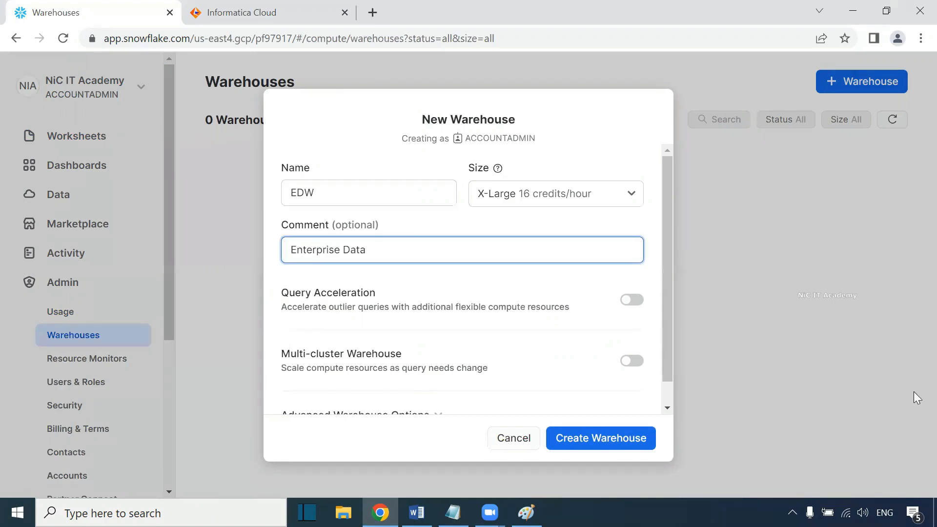
type(" Warehouse")
left_click(588, 443)
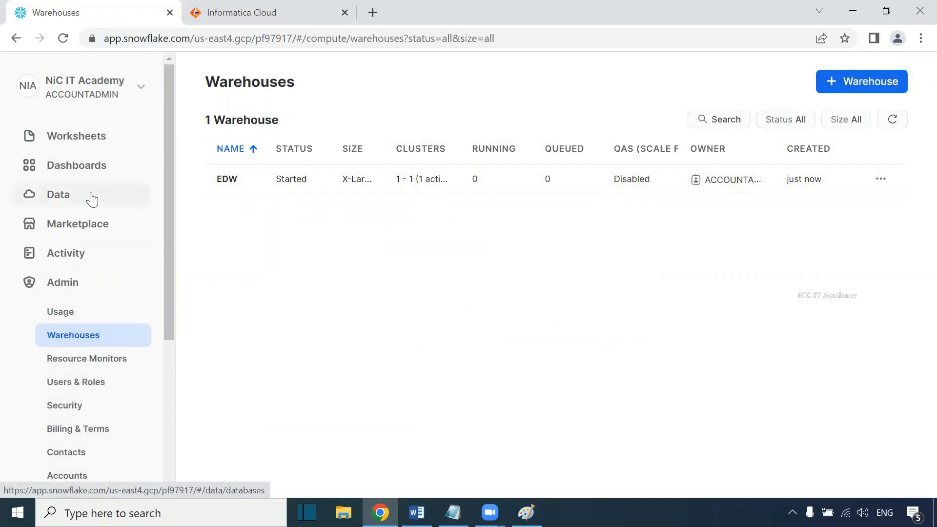
Step: Create a new database named Reporting_DB
left_click(74, 203)
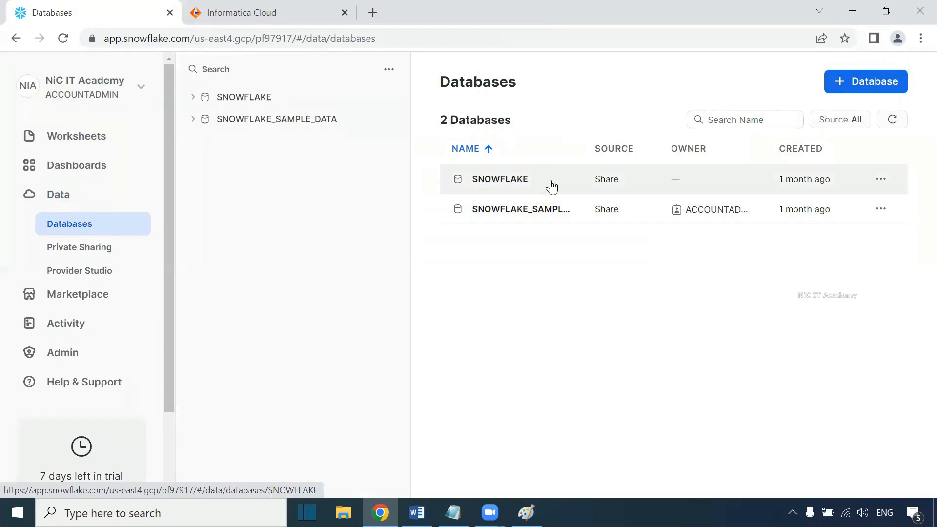
left_click(839, 82)
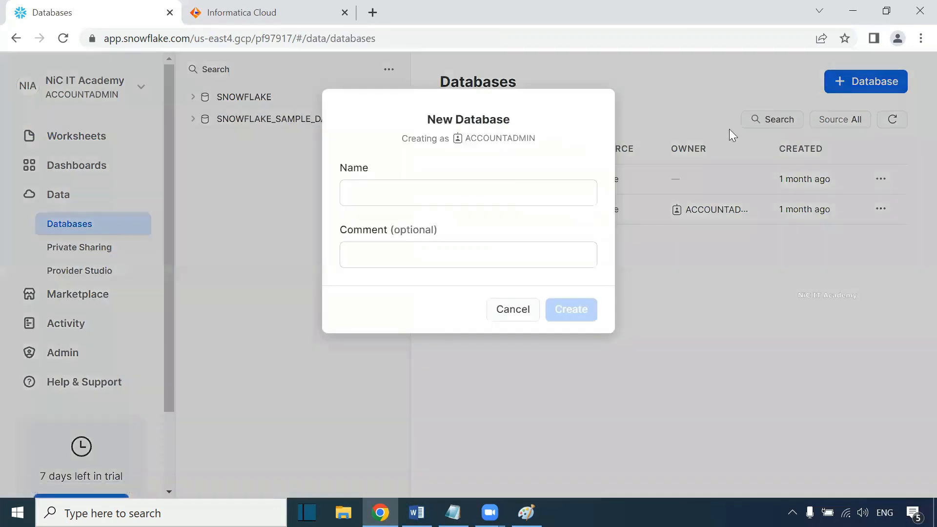
left_click(436, 197)
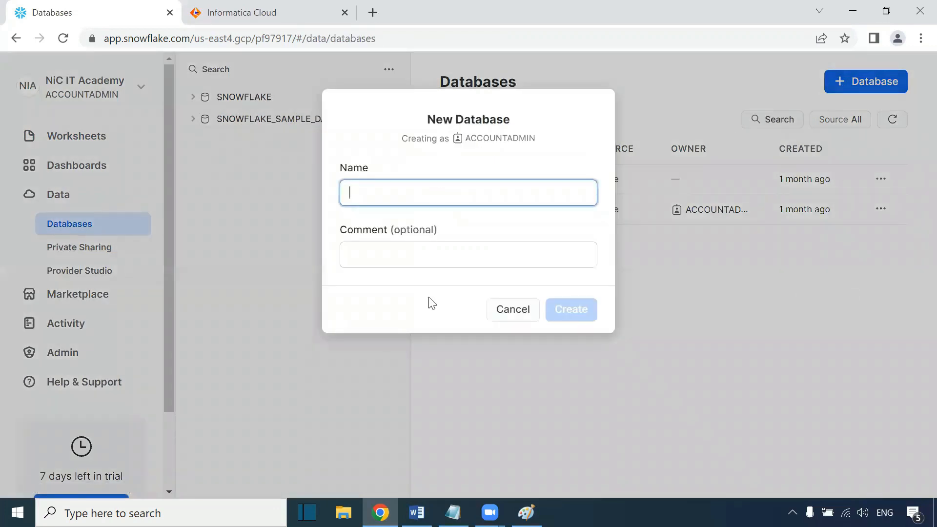
type("Reporting_DB")
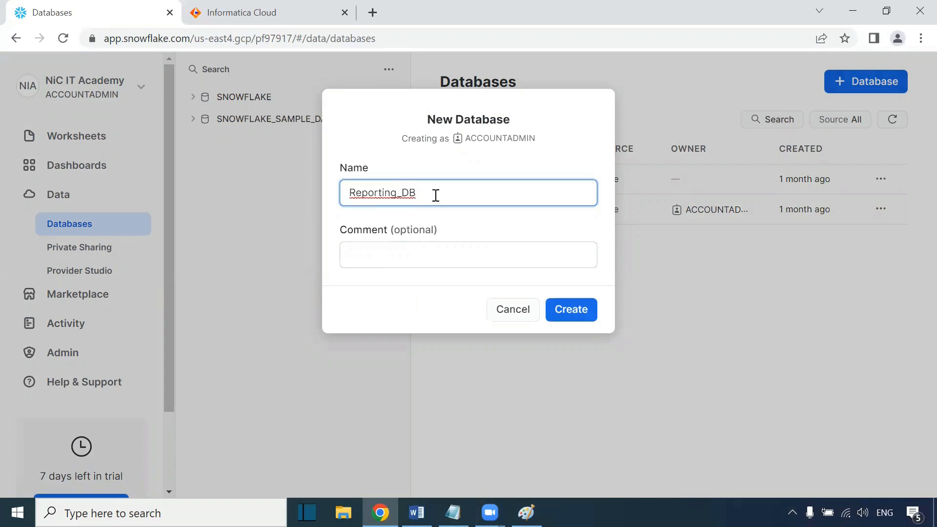
left_click_drag(436, 195, 312, 198)
left_click(371, 263)
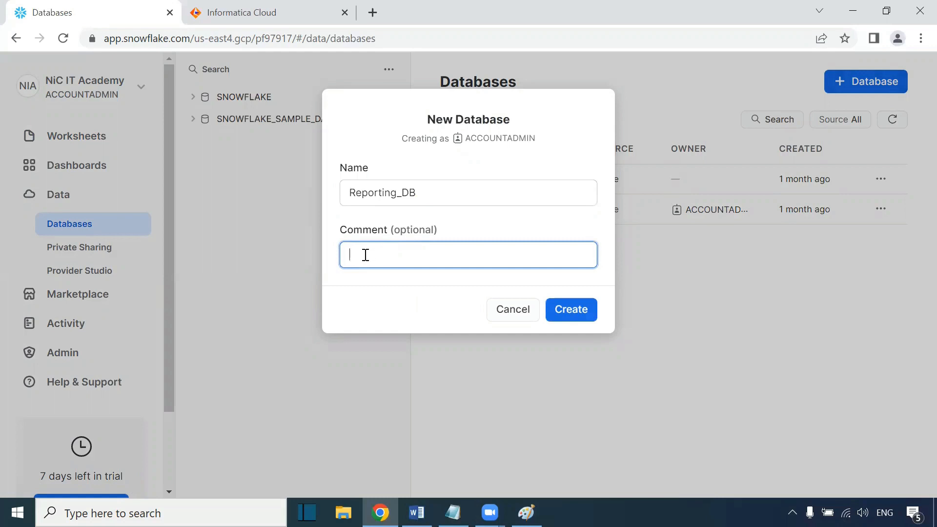
left_click(576, 317)
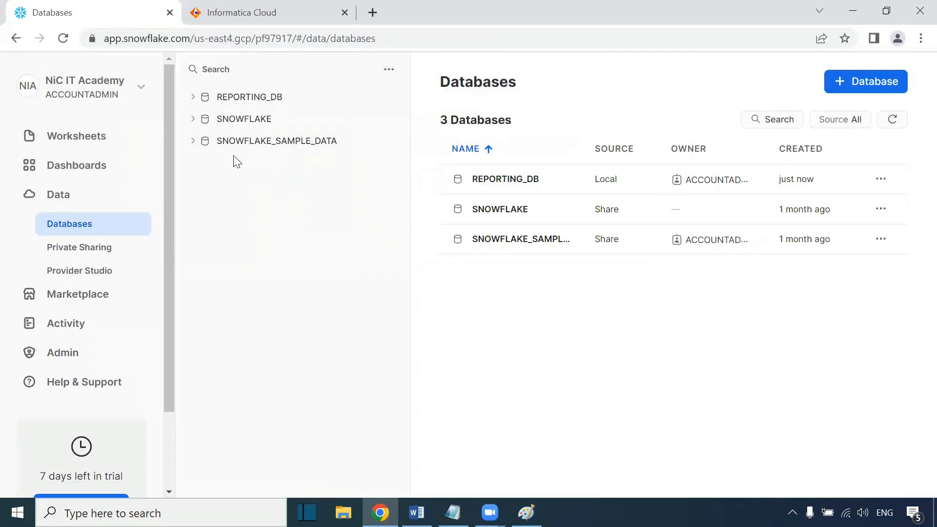
Step: Open the Reporting_DB database and create a schema named Dev in it
left_click(193, 98)
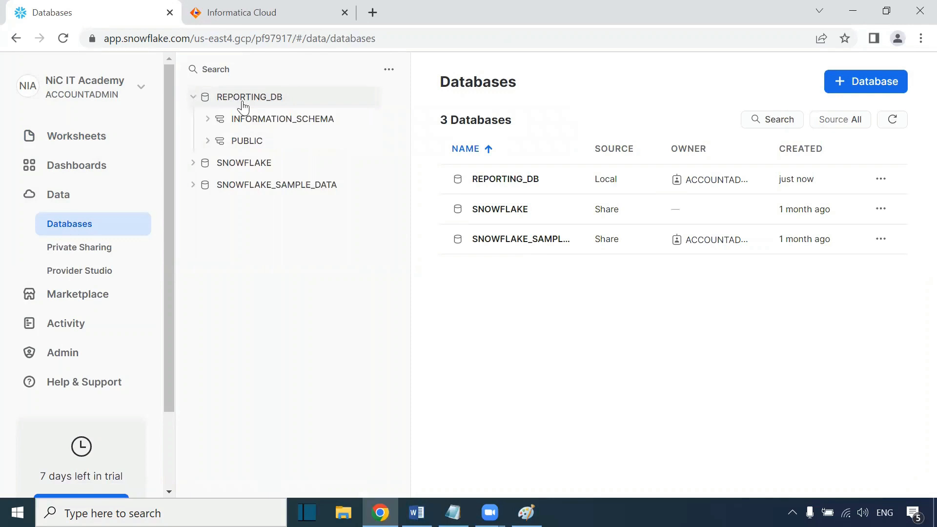
left_click(276, 98)
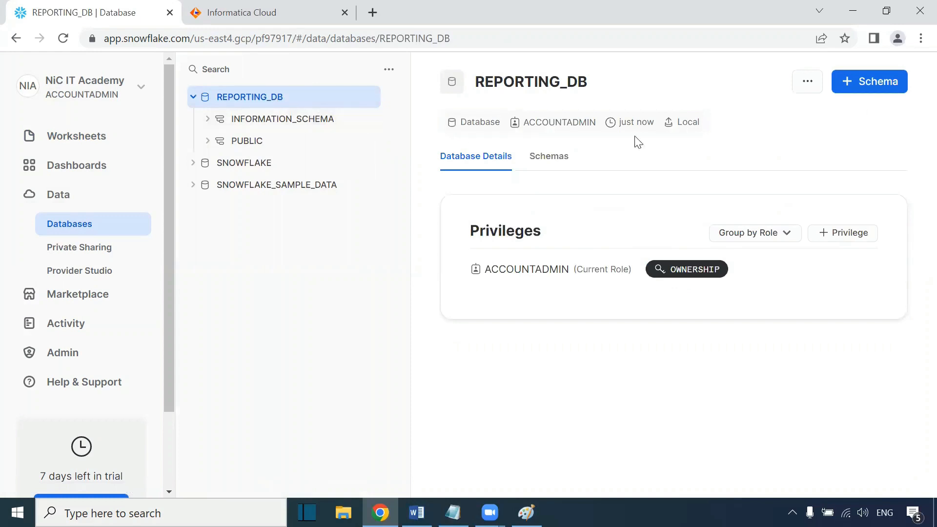
left_click(861, 84)
left_click(436, 190)
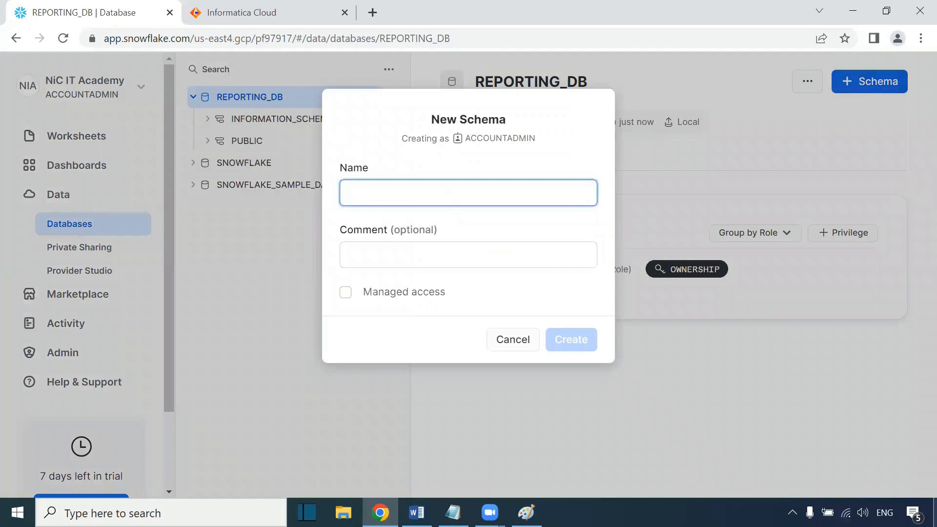
type("Dev")
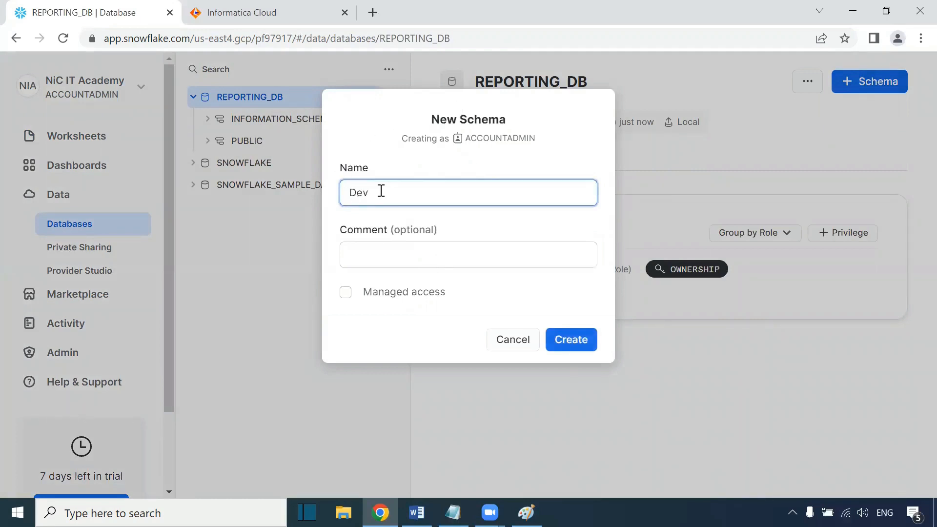
left_click(371, 250)
left_click(562, 342)
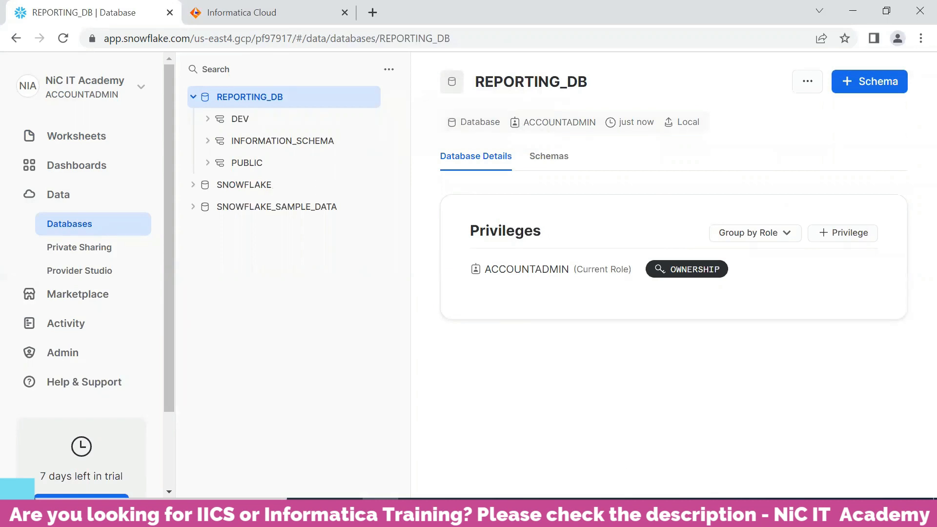
Step: Switch to Paint and redo the diagram boxes labelled RDBMS - Oracle, IICS and Snowflake - Data warehouse
left_click(521, 512)
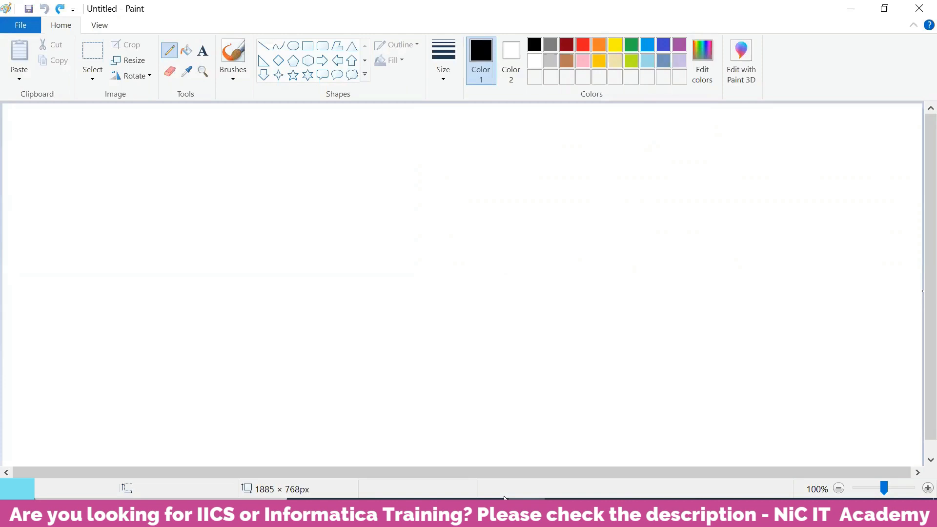
key("ctrl+y")
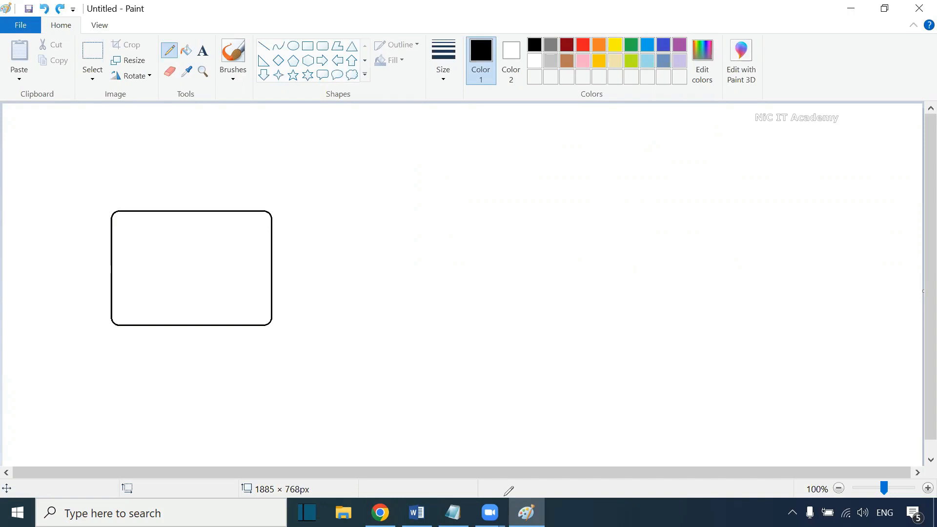
key("ctrl+y")
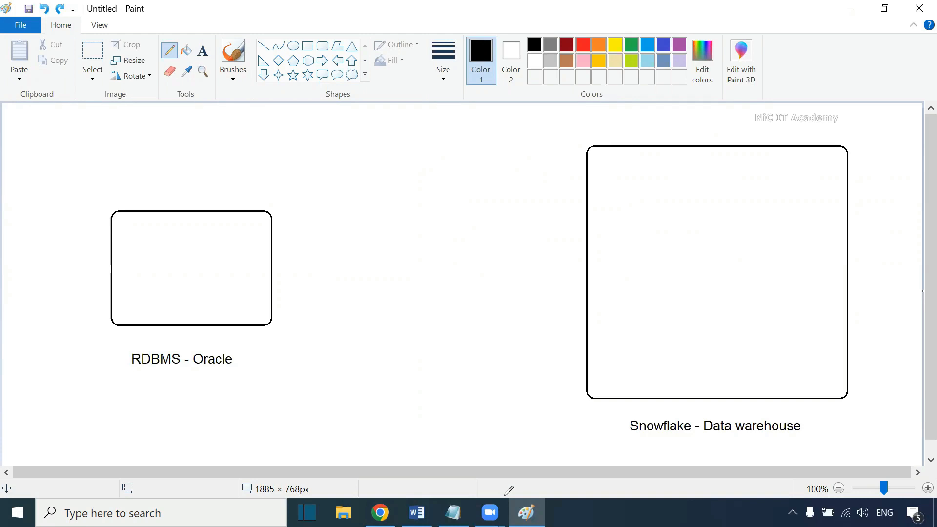
key("ctrl+y")
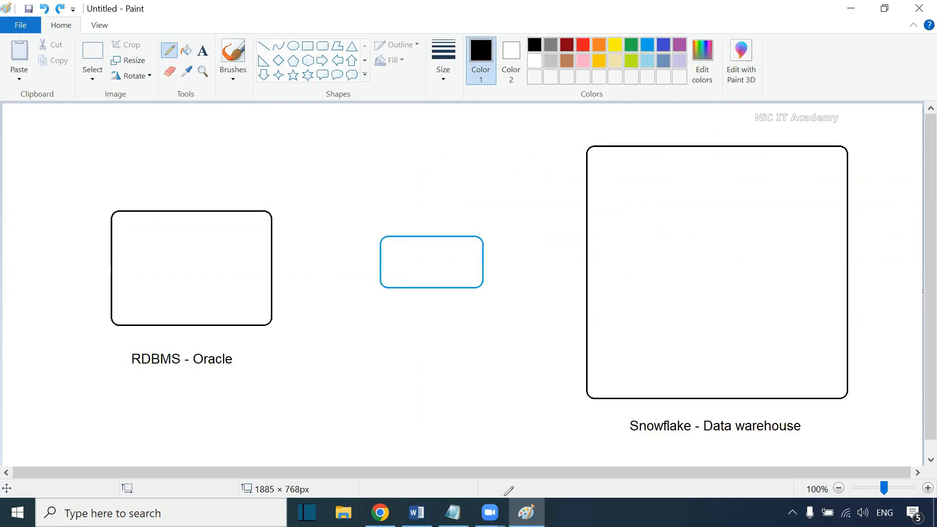
key("ctrl+y")
Step: Draw arrows from the Oracle box to IICS and from IICS to Snowflake, marking each with a red stroke
mouse_move(272, 266)
left_mouse_down()
mouse_move(380, 262)
mouse_move(371, 271)
left_mouse_up()
mouse_move(483, 260)
left_mouse_down()
mouse_move(587, 265)
mouse_move(571, 278)
left_mouse_up()
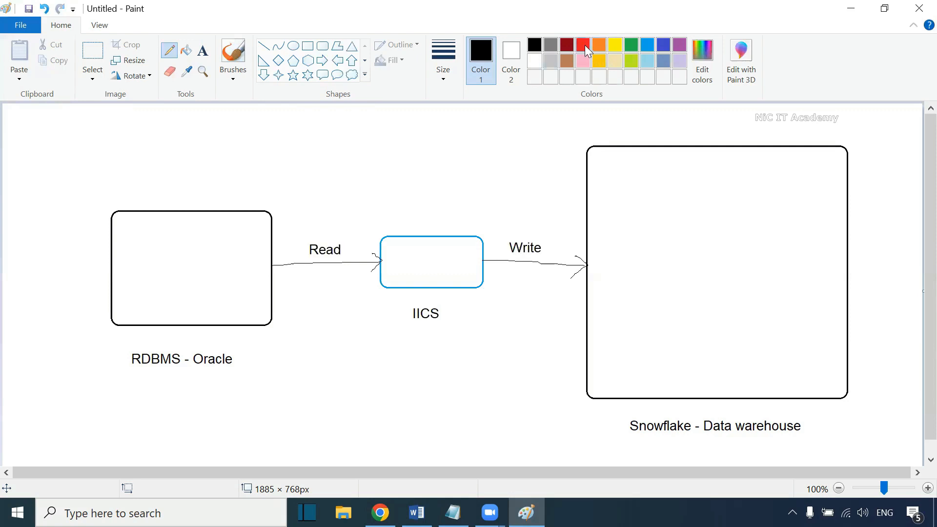
left_click(583, 45)
left_click_drag(319, 261, 321, 268)
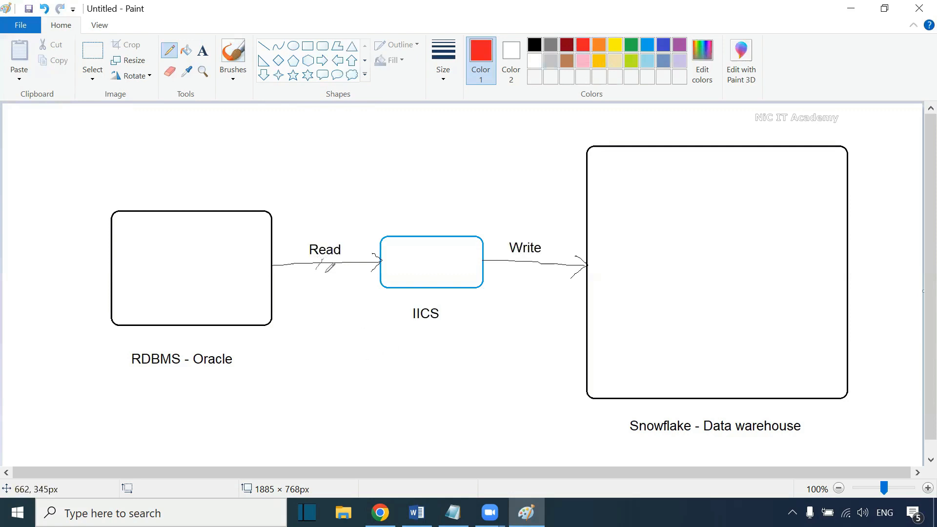
left_click_drag(530, 254, 531, 267)
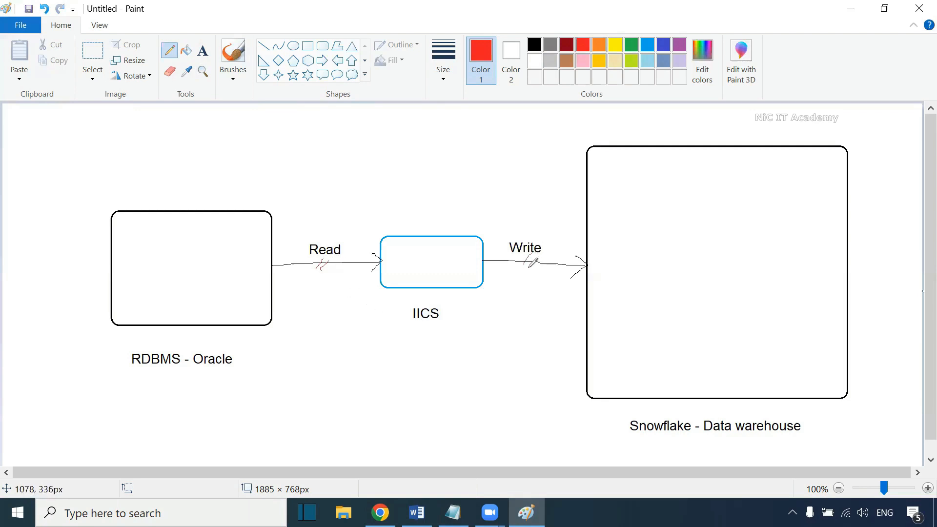
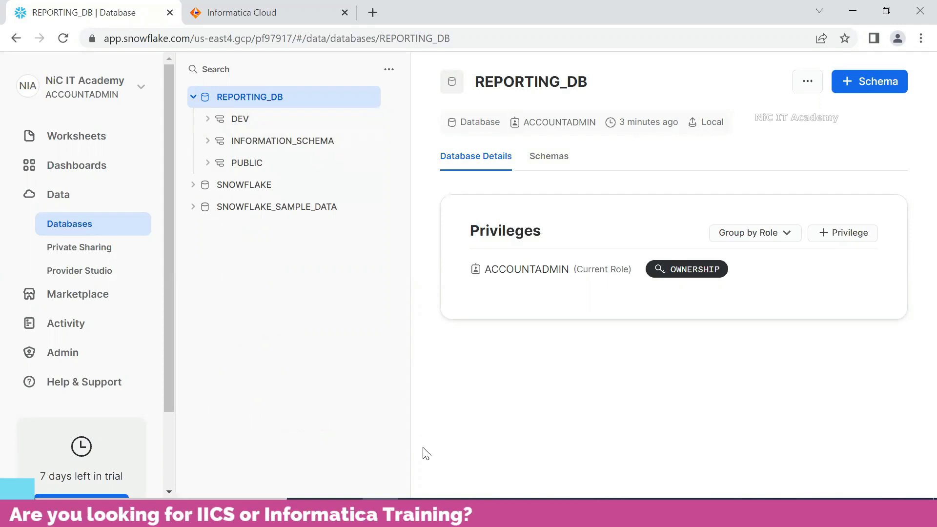
left_click(527, 511)
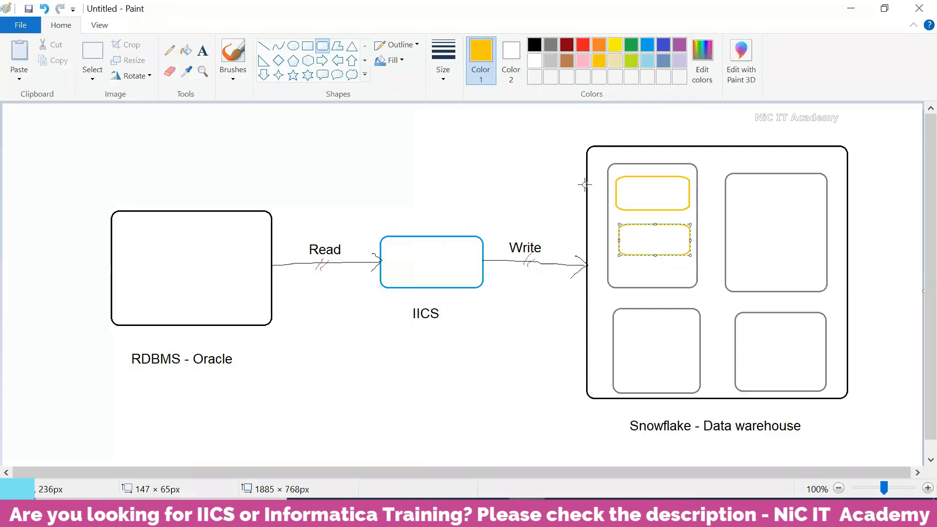
left_click(552, 391)
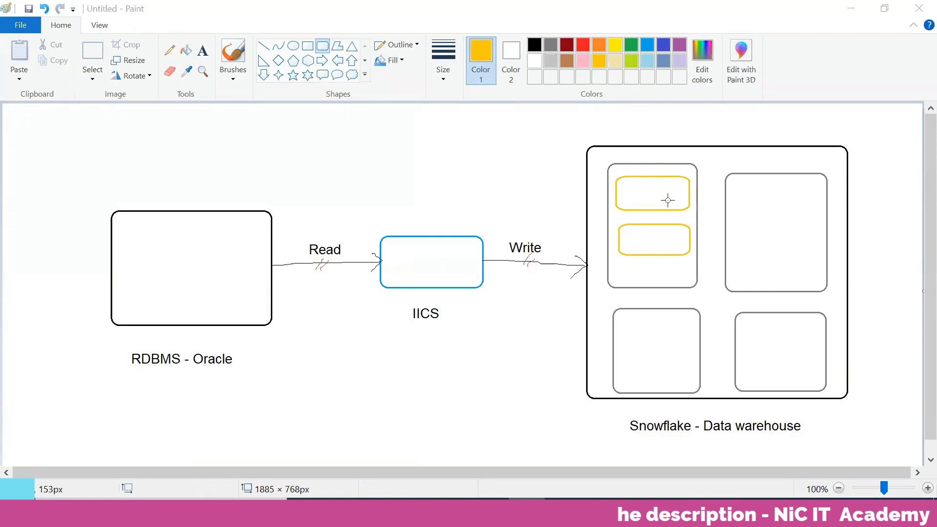
mouse_move(381, 516)
left_click(380, 405)
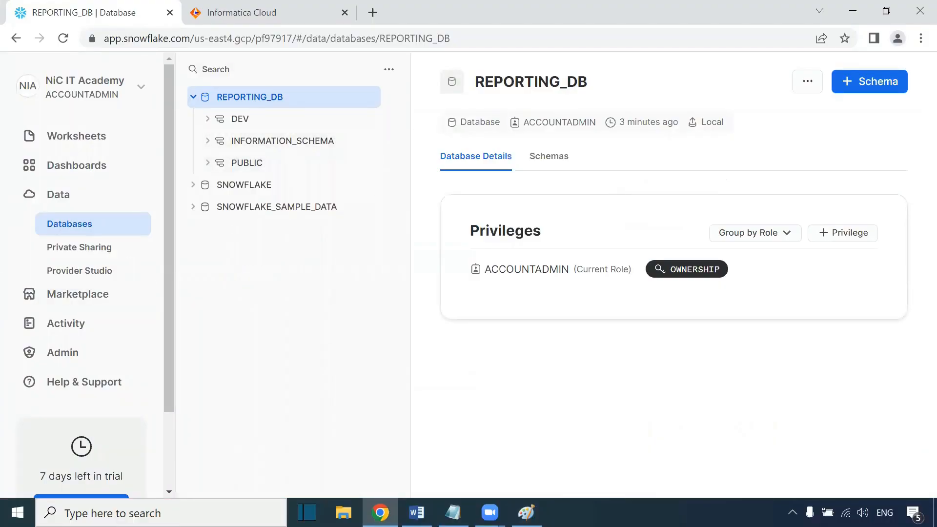
Step: Copy the CREATE TABLE T_EMPLOYEES statement from the Word document
left_click(417, 513)
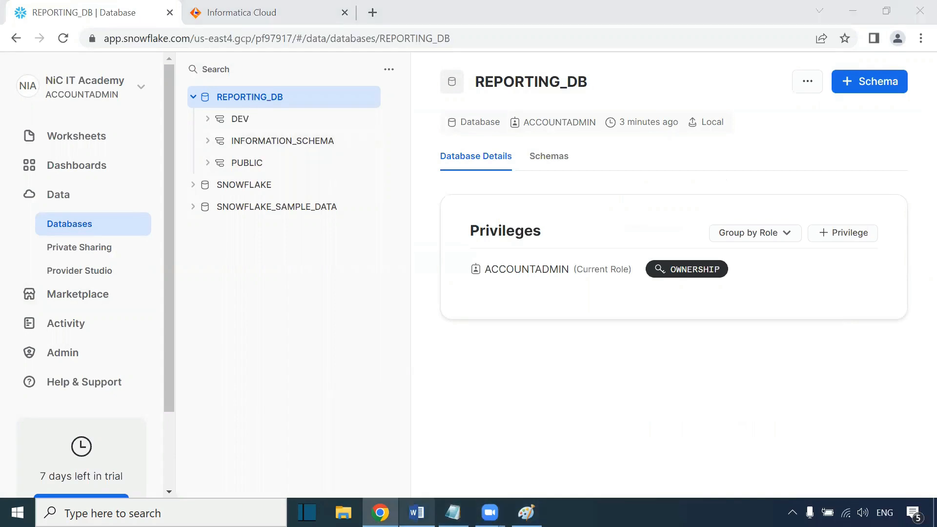
scroll(251, 237, "down", 6, "ctrl")
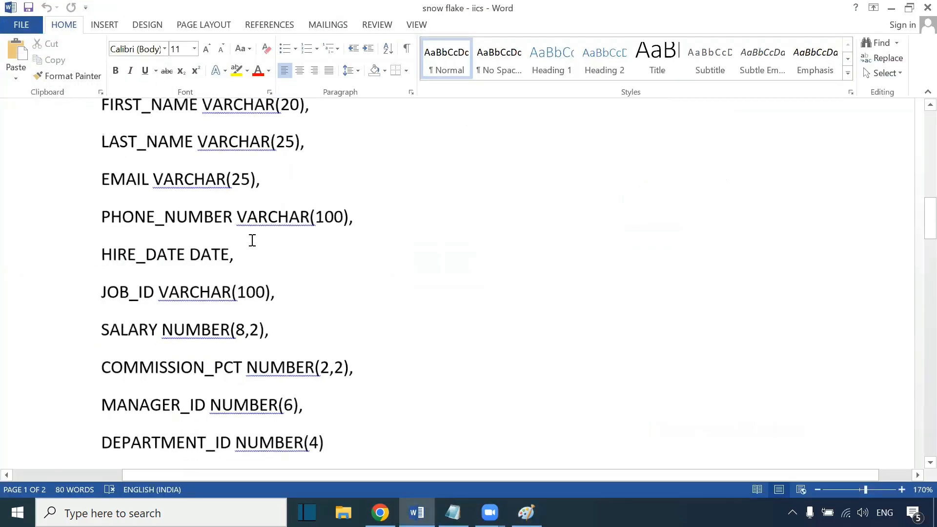
scroll(257, 240, "down", 1, "ctrl")
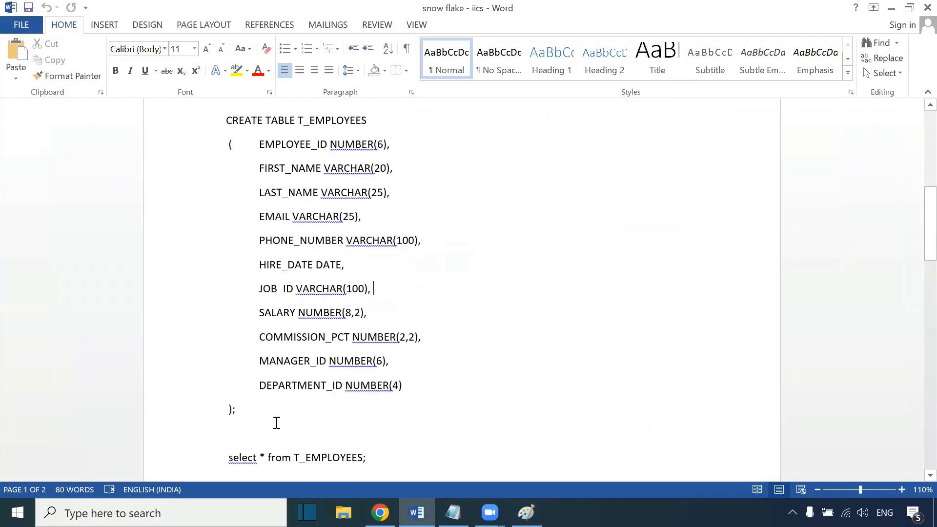
left_click_drag(260, 420, 221, 122)
key("ctrl+c")
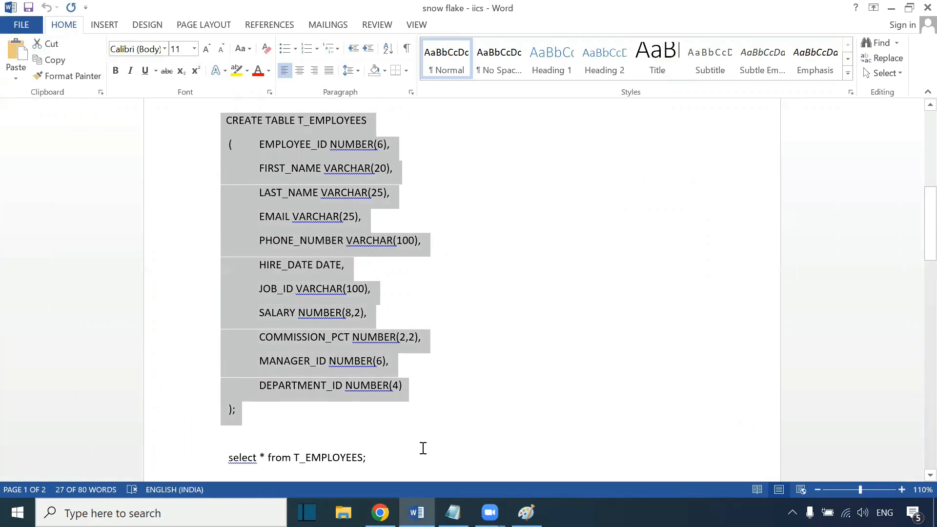
key("alt+Tab")
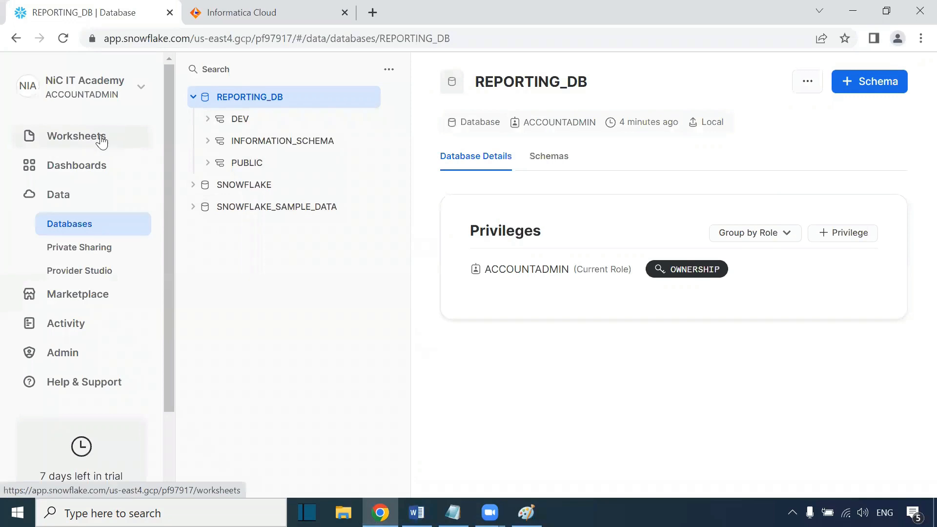
Step: Create a new Snowflake worksheet and set its warehouse to EDW
left_click(78, 137)
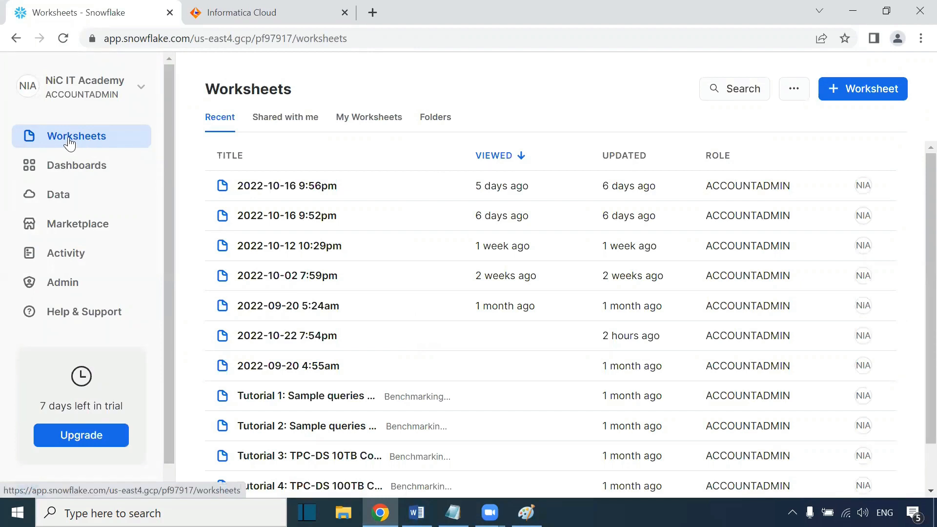
left_click(857, 102)
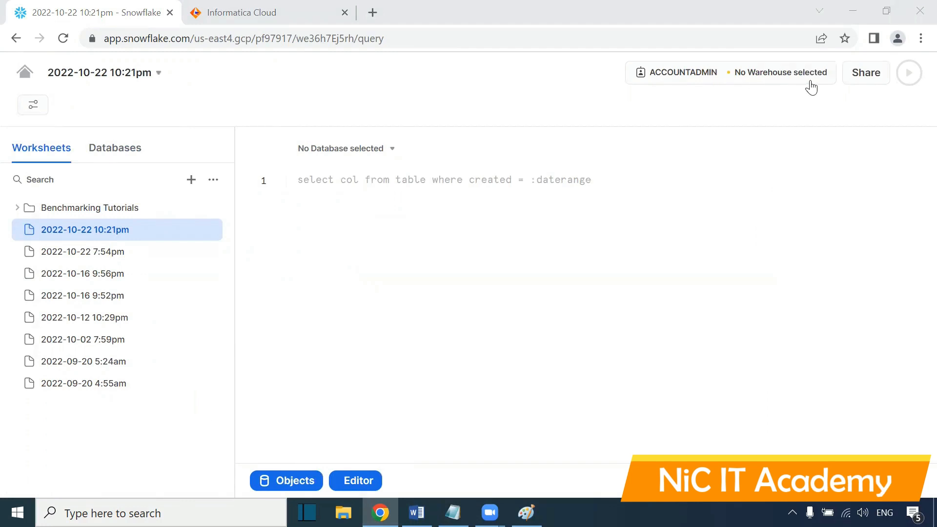
left_click(790, 77)
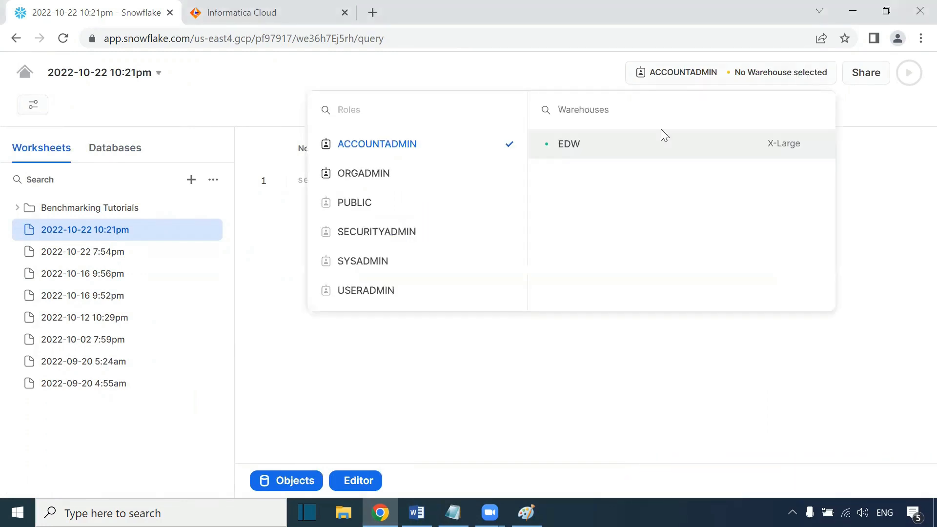
left_click(590, 105)
left_click(580, 151)
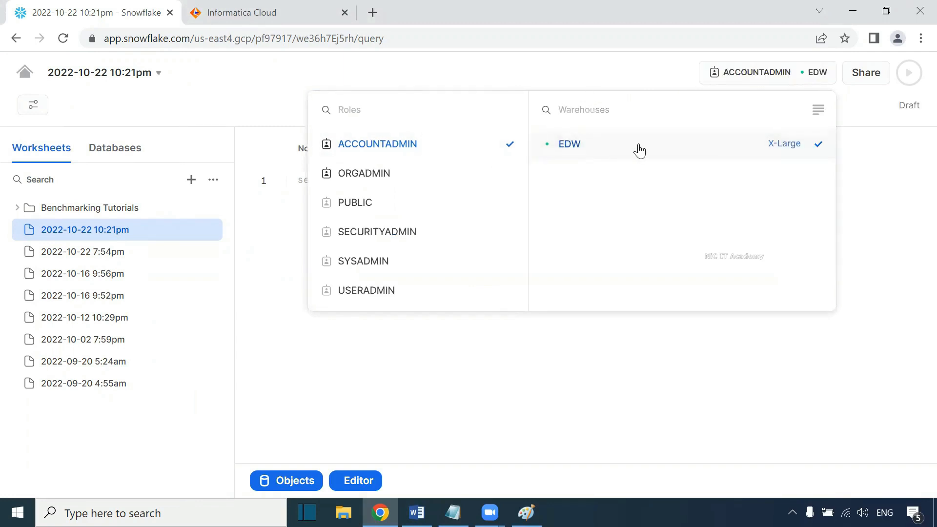
left_click(876, 116)
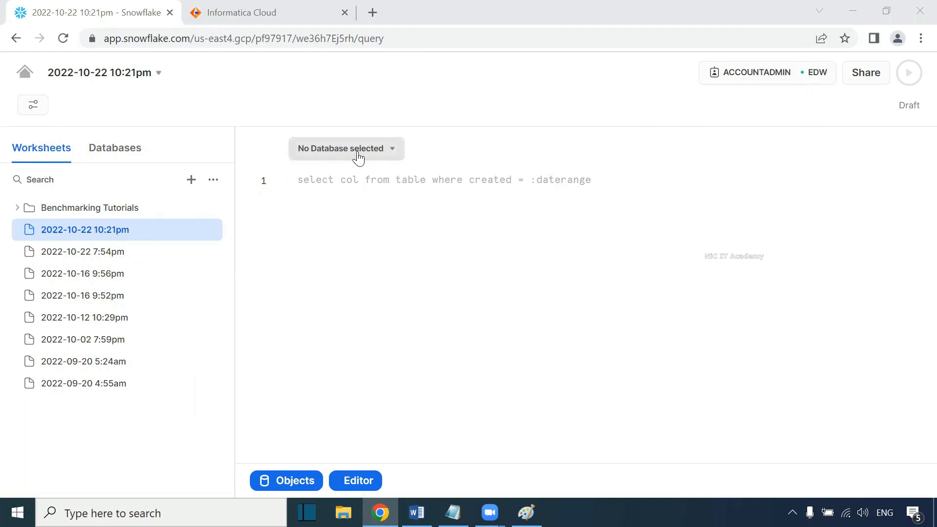
Step: Set the worksheet's database and schema context to REPORTING_DB.DEV
left_click(384, 156)
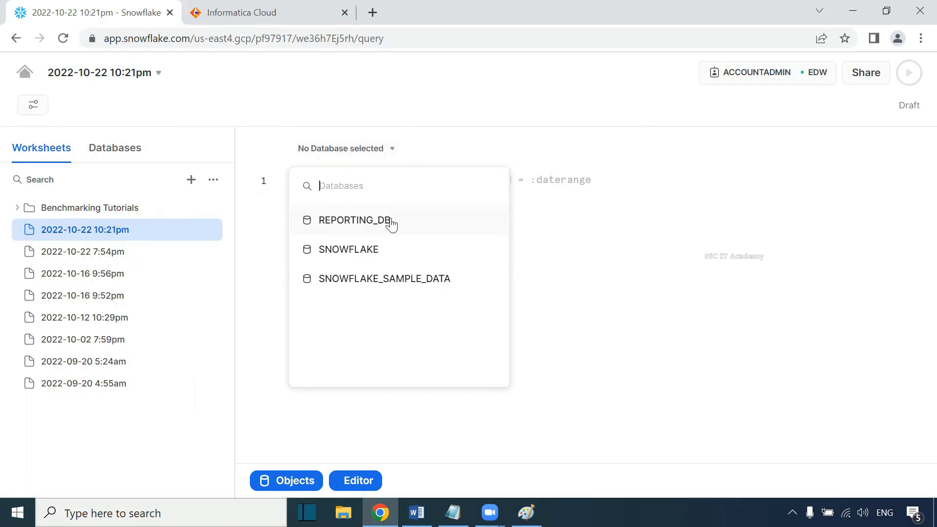
left_click(360, 226)
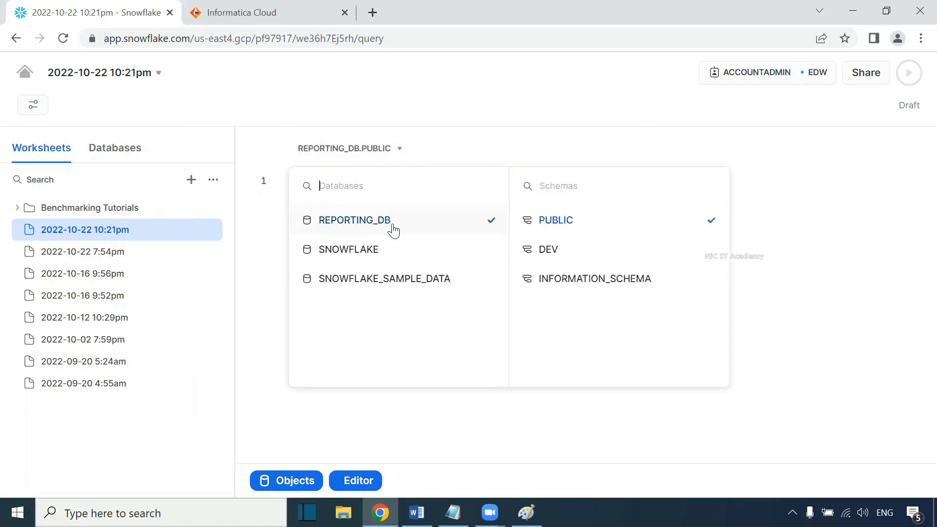
left_click(561, 254)
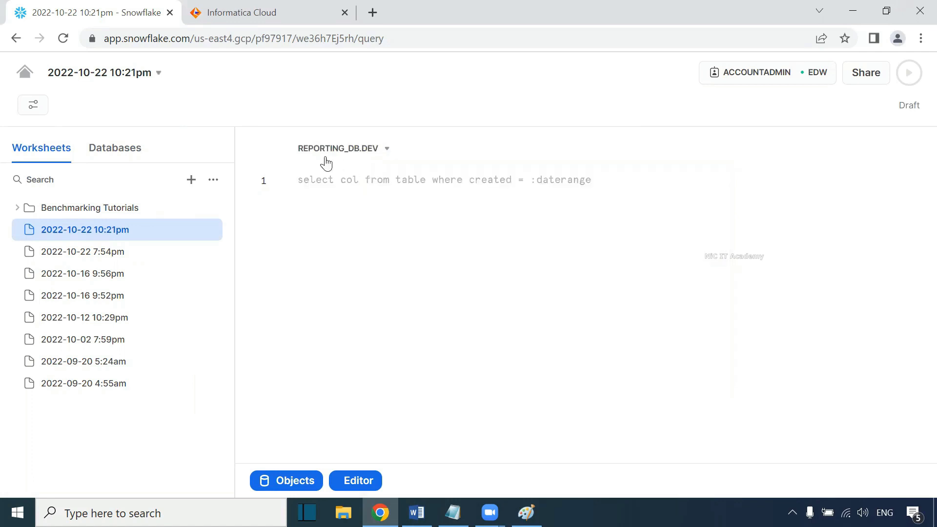
Step: Paste the CREATE TABLE T_EMPLOYEES statement into the worksheet and run it
key("ctrl+v")
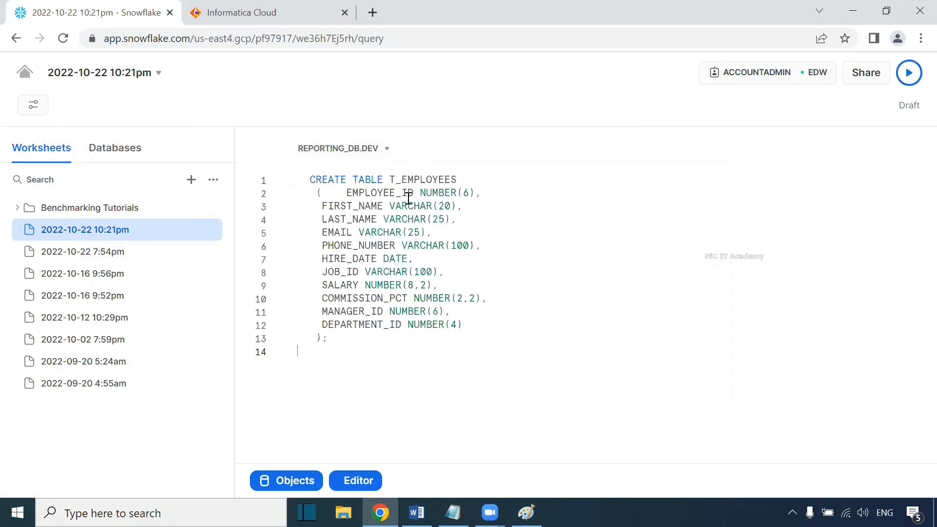
left_click_drag(341, 346, 287, 181)
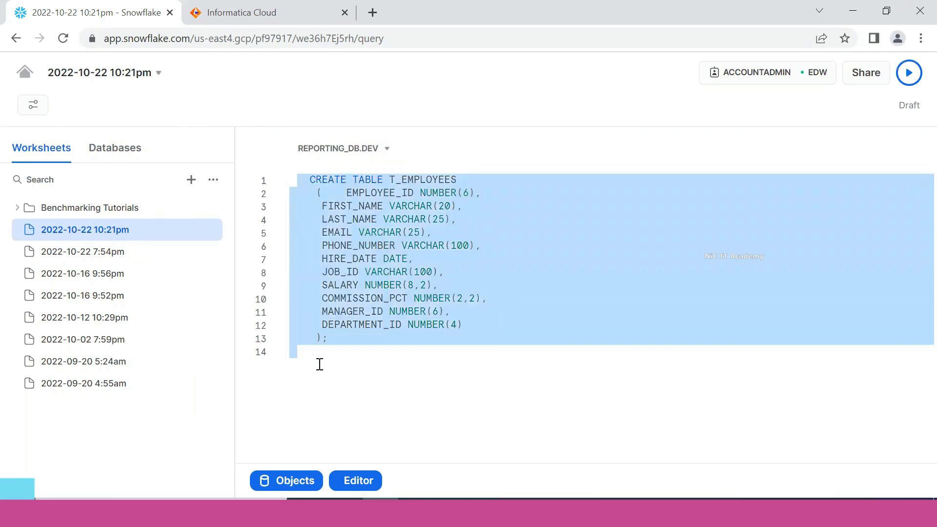
left_click(316, 228)
left_click_drag(299, 179, 363, 341)
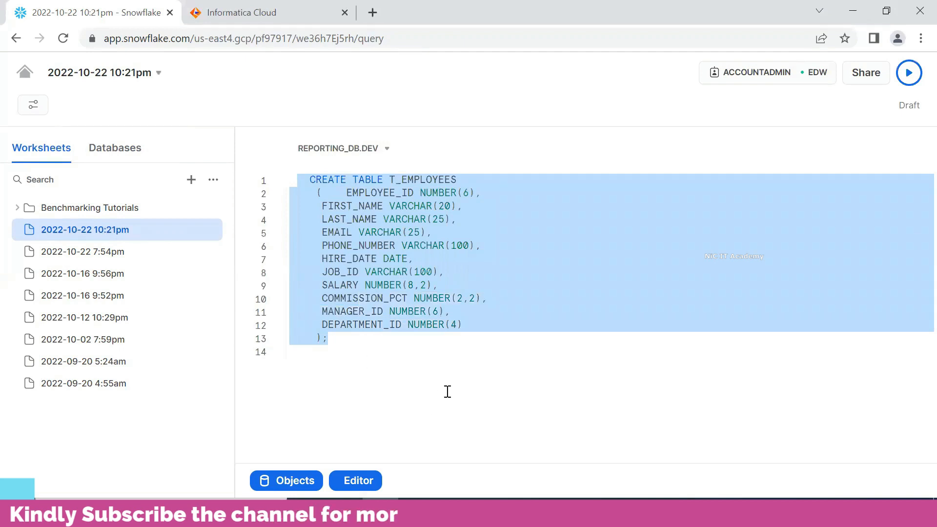
left_click(334, 347)
left_click_drag(338, 347, 270, 167)
key("ctrl+Return")
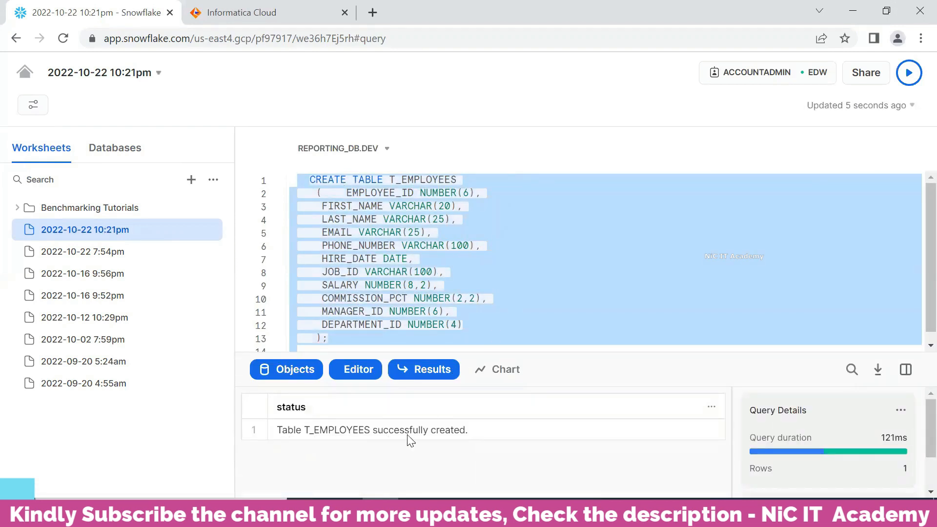
Step: Add and run the query select * from t_employees; below the table definition
left_click(498, 330)
key("Return")
key("Return")
type("selec")
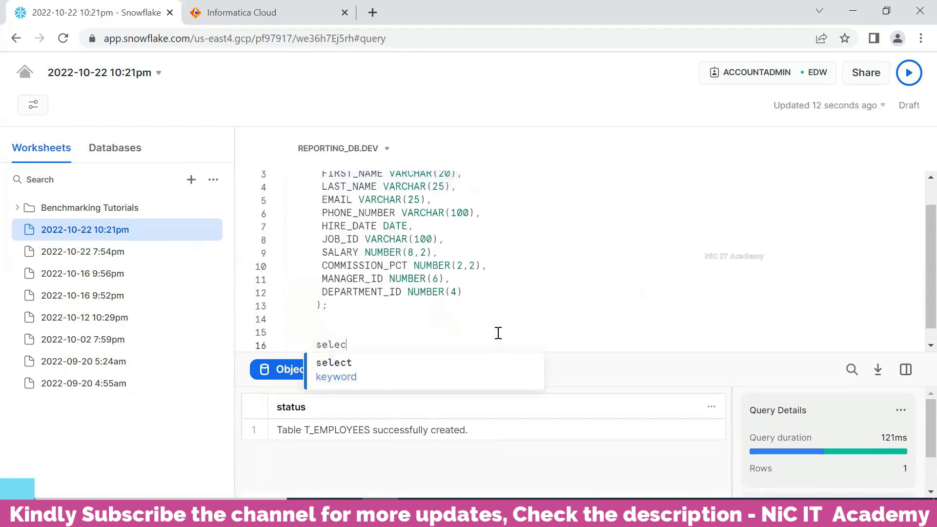
type("t * from t")
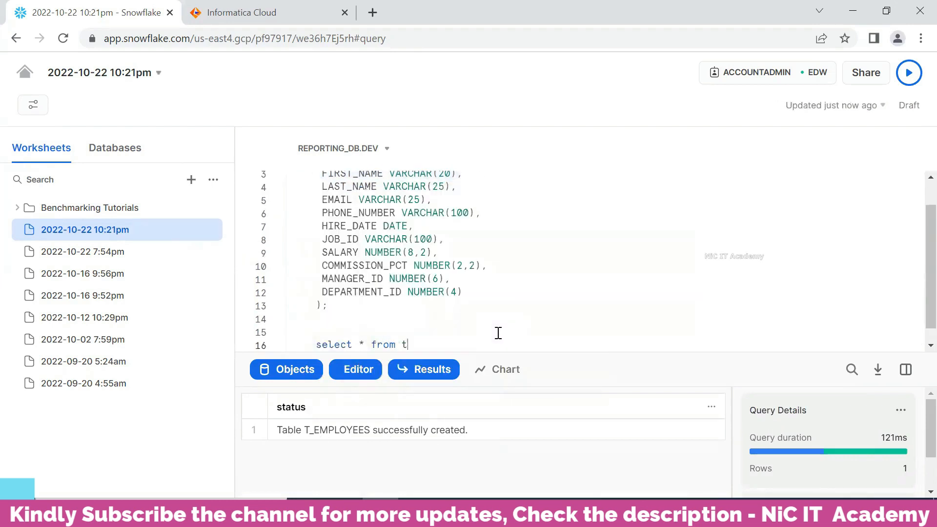
type("_")
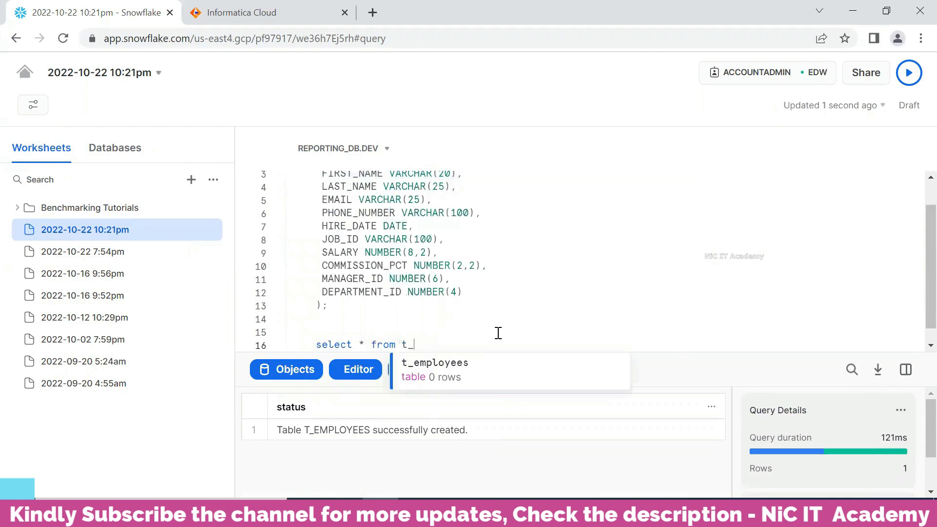
left_click(446, 372)
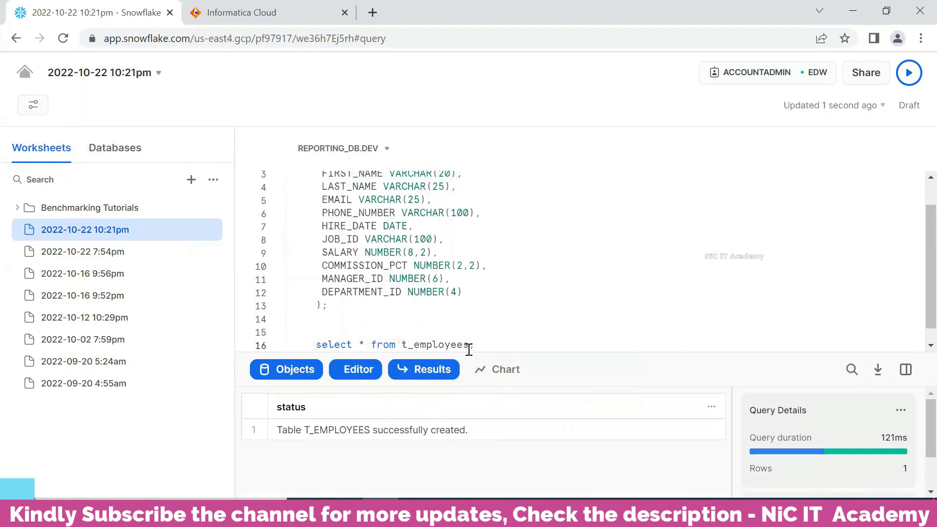
key("ctrl+Return")
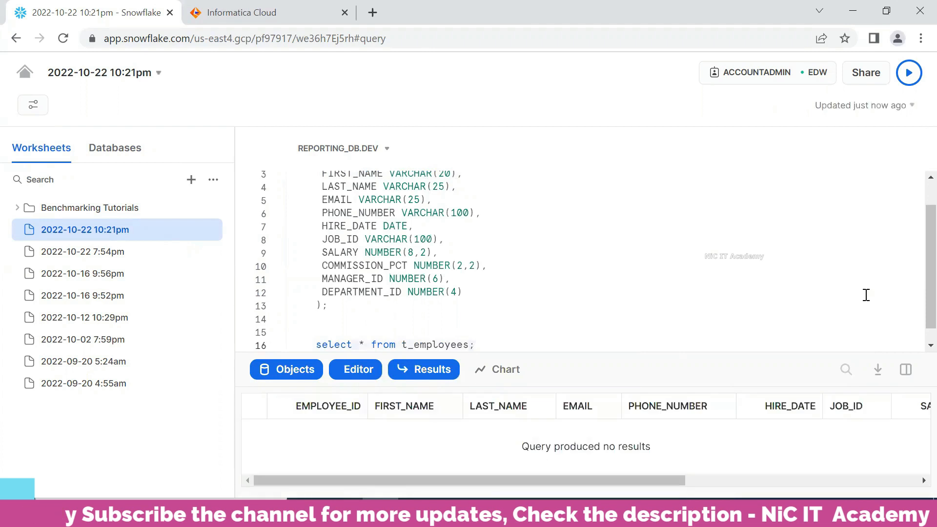
Step: Inspect the columns of the t_employees query result
left_click_drag(803, 362, 801, 309)
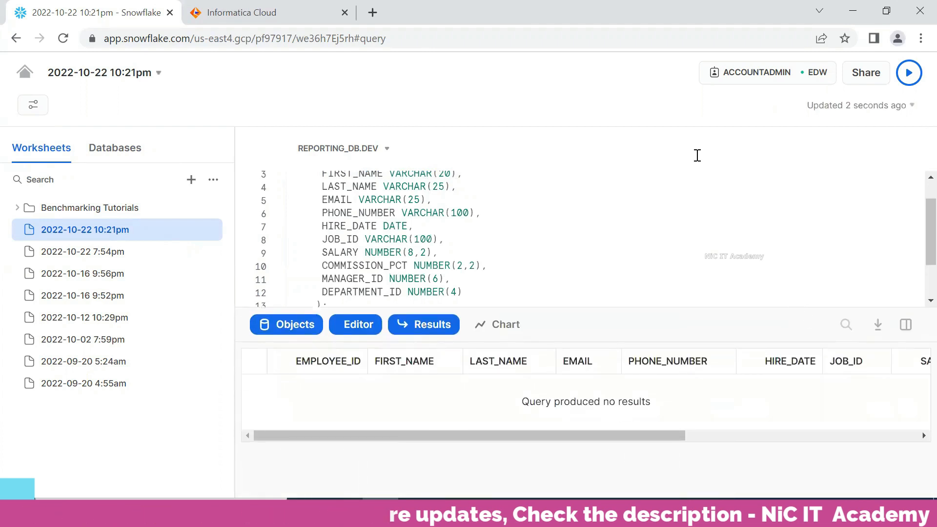
scroll(650, 223, "down", 2)
left_click(556, 283)
key("Return")
key("Return")
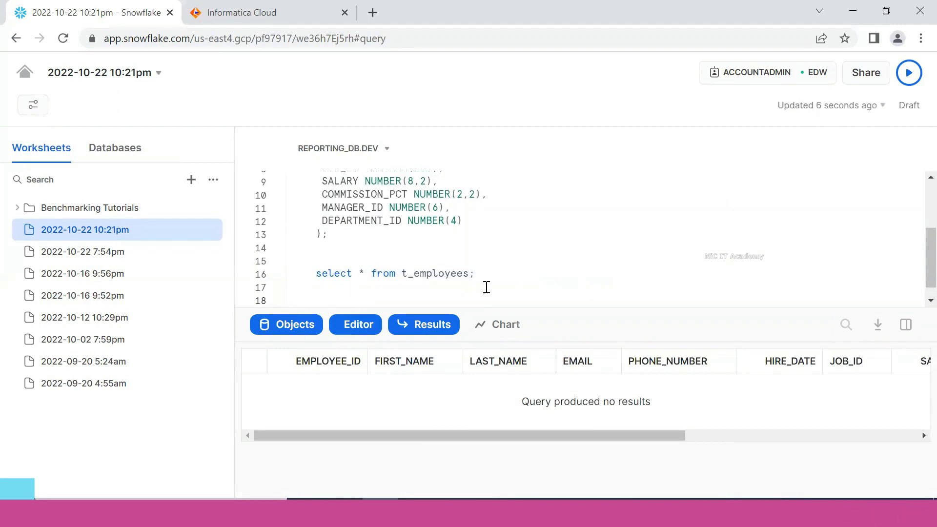
left_click_drag(535, 433, 826, 430)
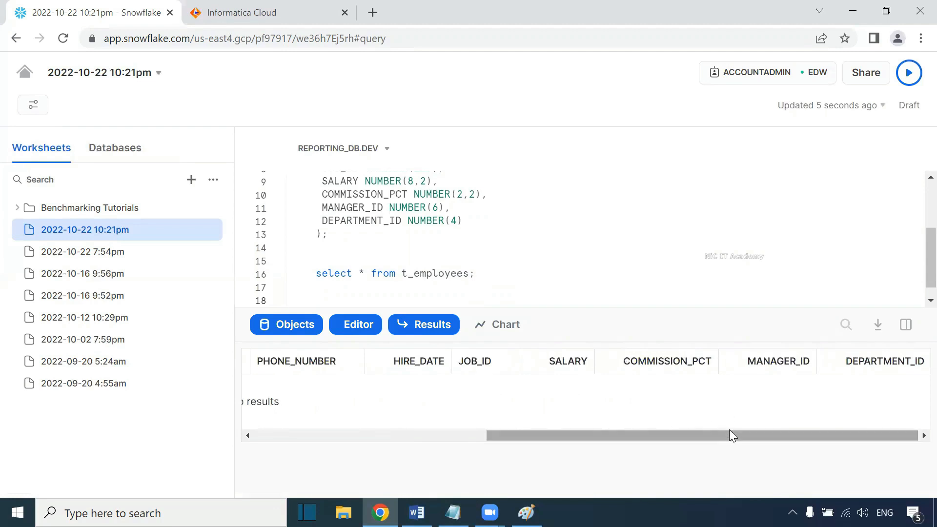
left_click_drag(729, 429, 538, 433)
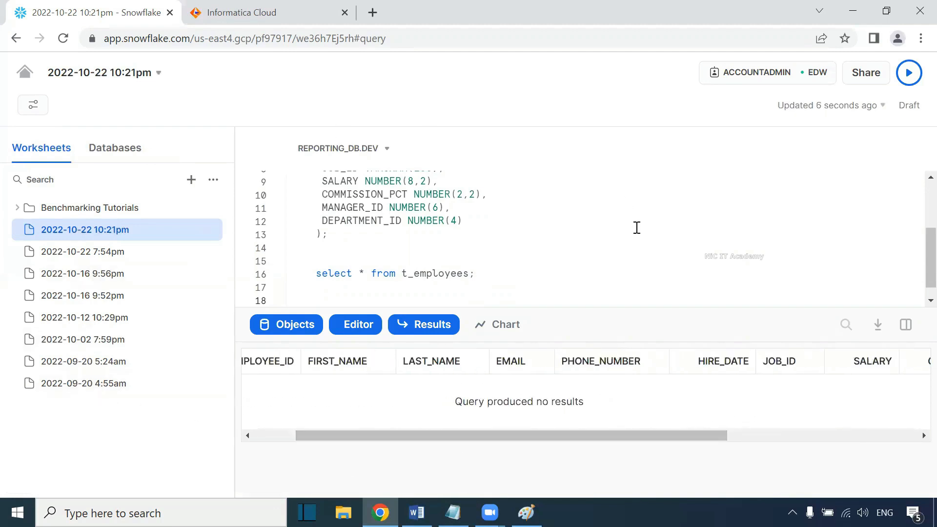
scroll(439, 255, "up", 3)
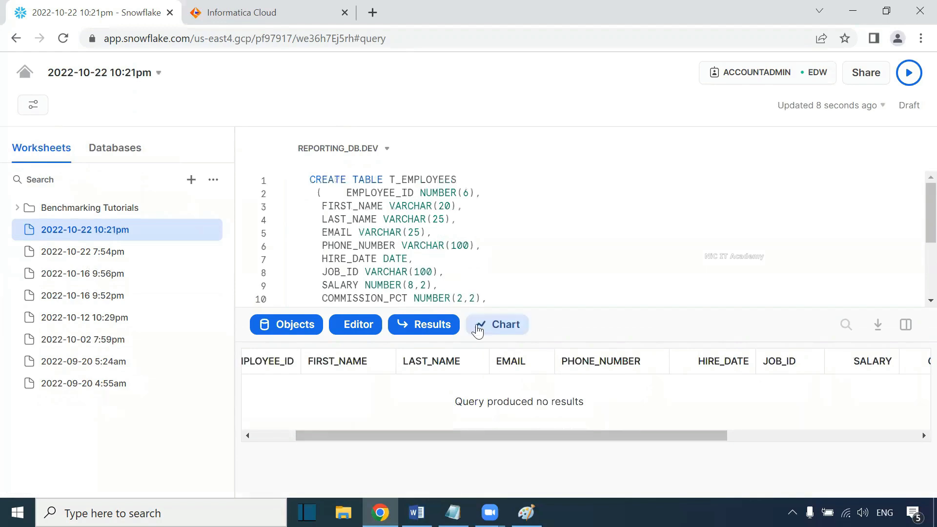
Step: Review the warehouse/database and IICS connection items in the Notepad checklist
key("alt+Tab")
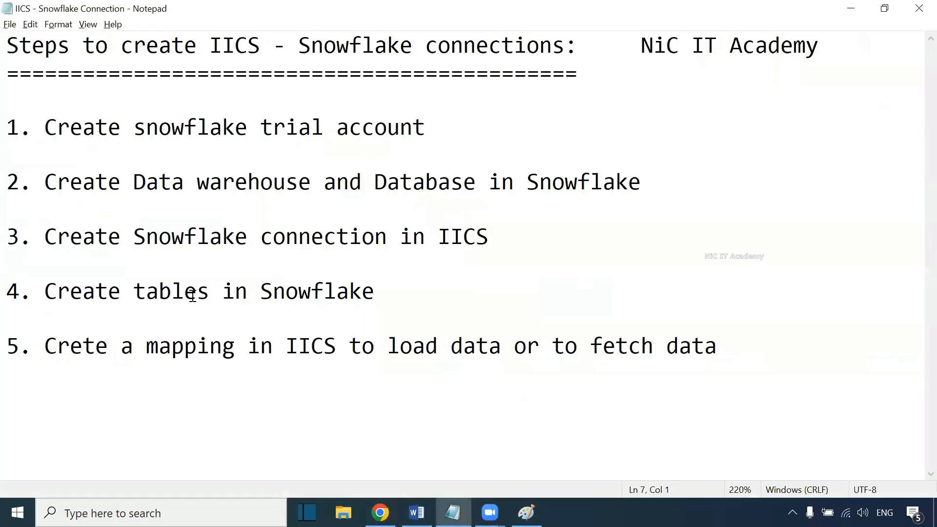
left_click_drag(686, 195, 80, 158)
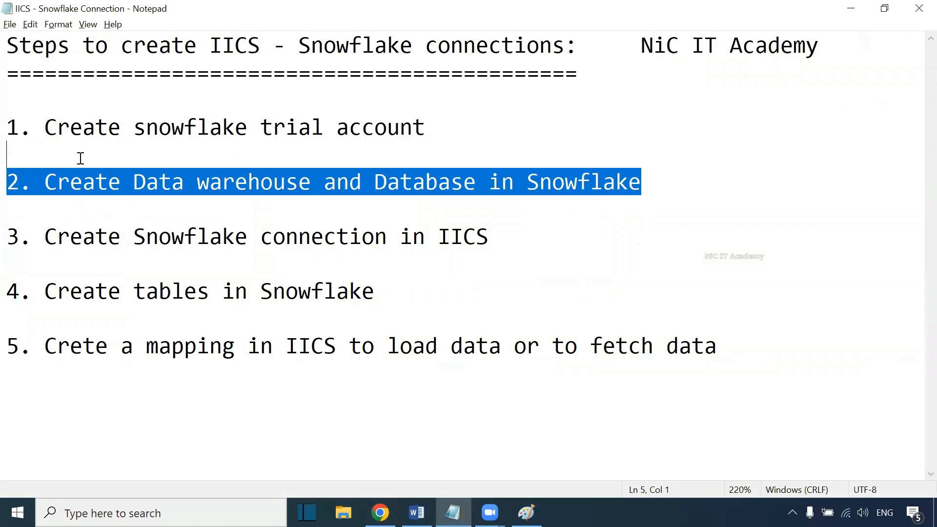
left_click_drag(49, 237, 487, 249)
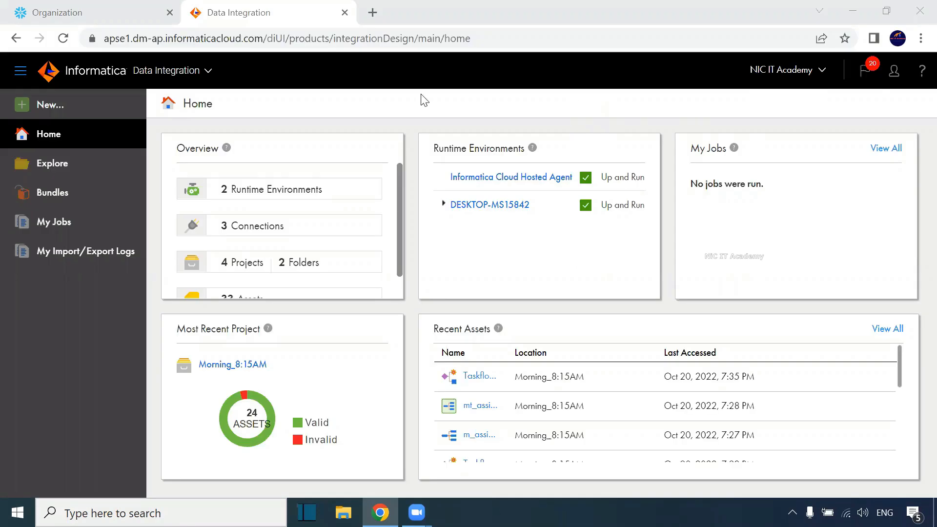
Step: Switch to the Administrator service in Informatica Cloud
left_click(192, 67)
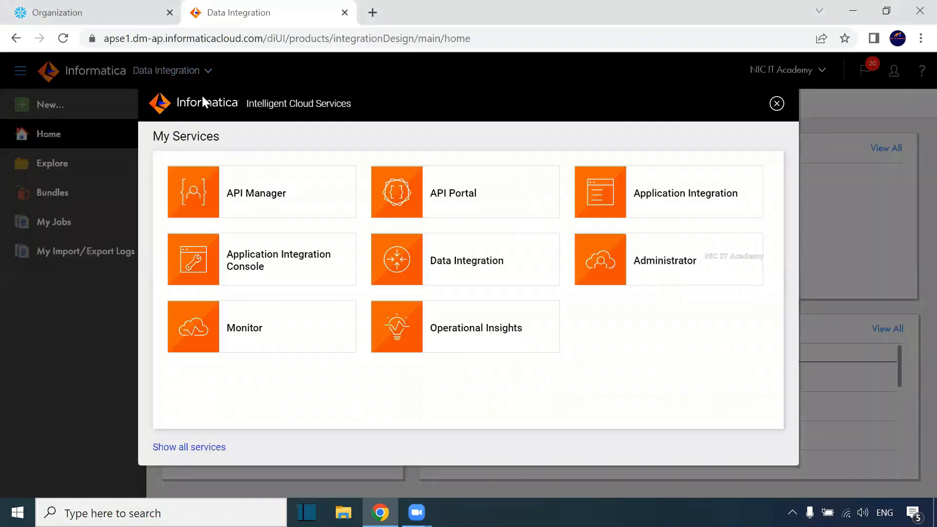
left_click(658, 260)
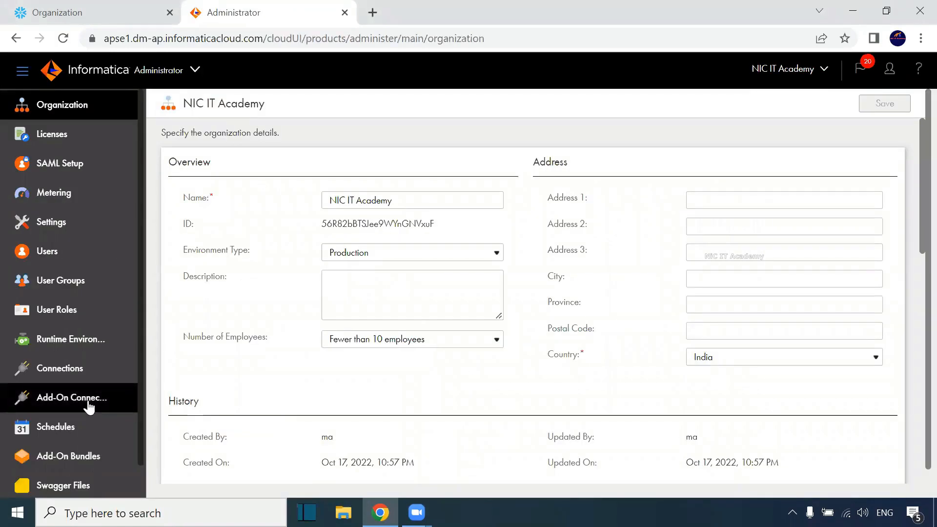
Step: Search the add-on connectors for snowfl and start a free trial of the Informatica for Snowflake Data Cloud connector
left_click(61, 400)
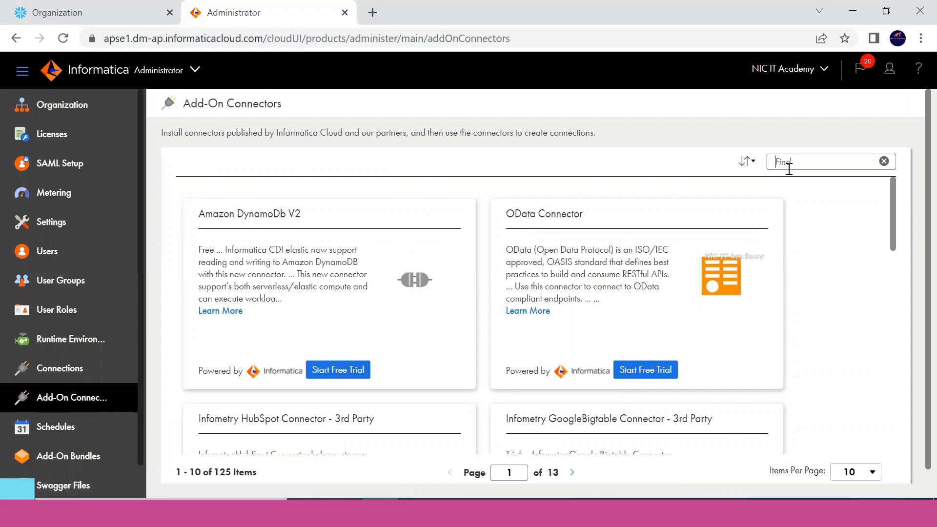
type("snow")
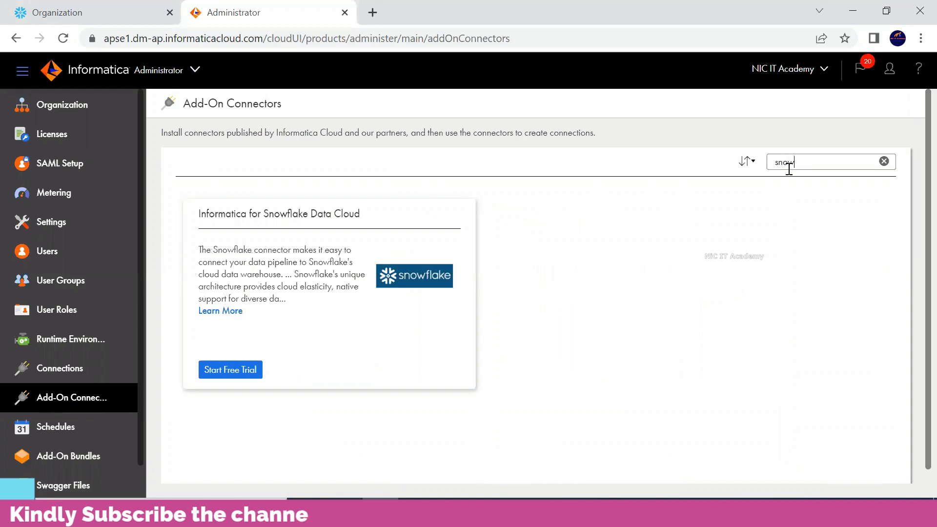
type("fl")
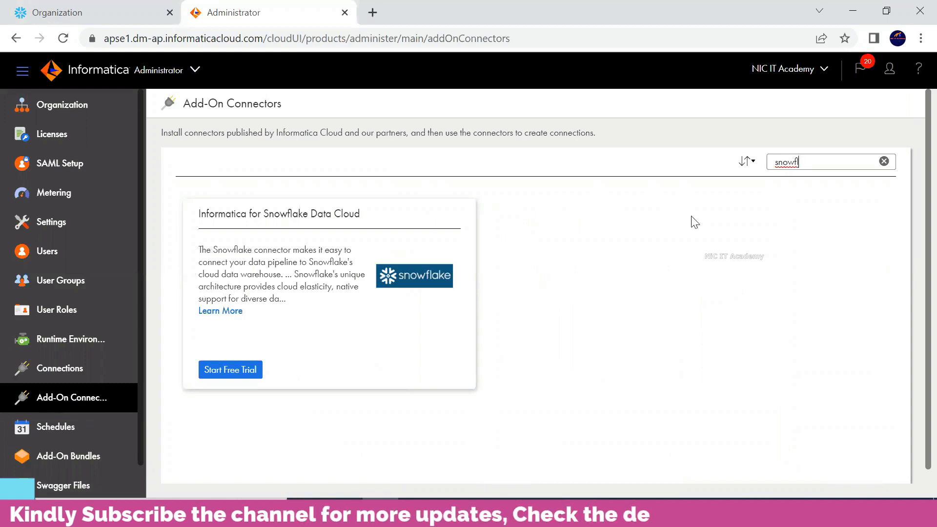
left_click_drag(196, 215, 361, 216)
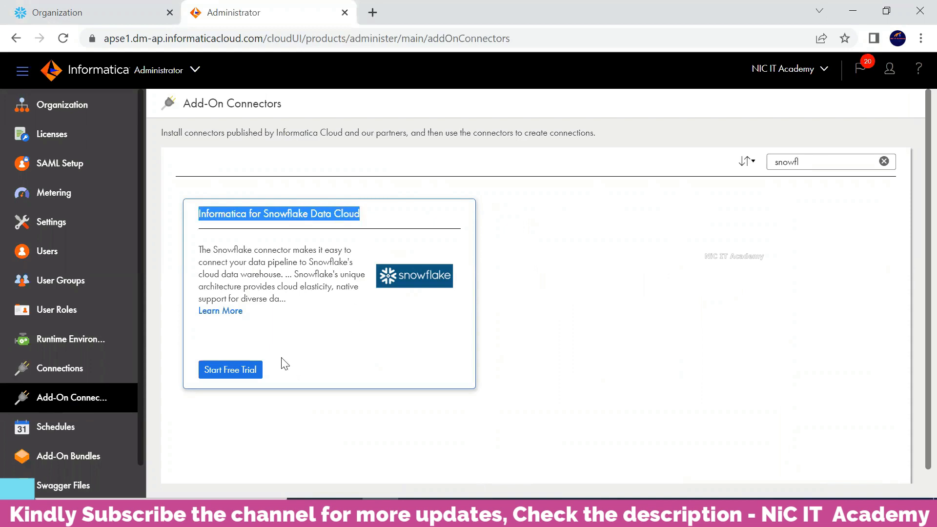
left_click(245, 369)
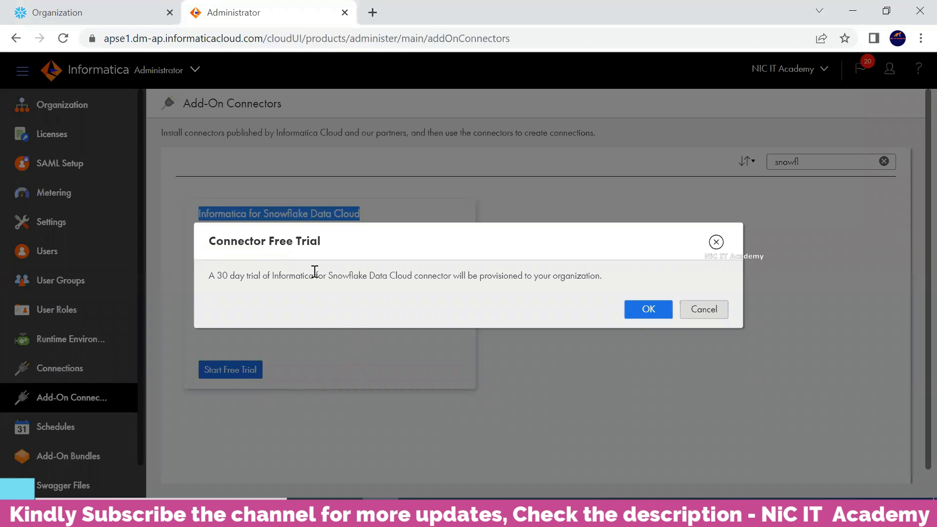
left_click_drag(207, 276, 361, 289)
left_click(486, 299)
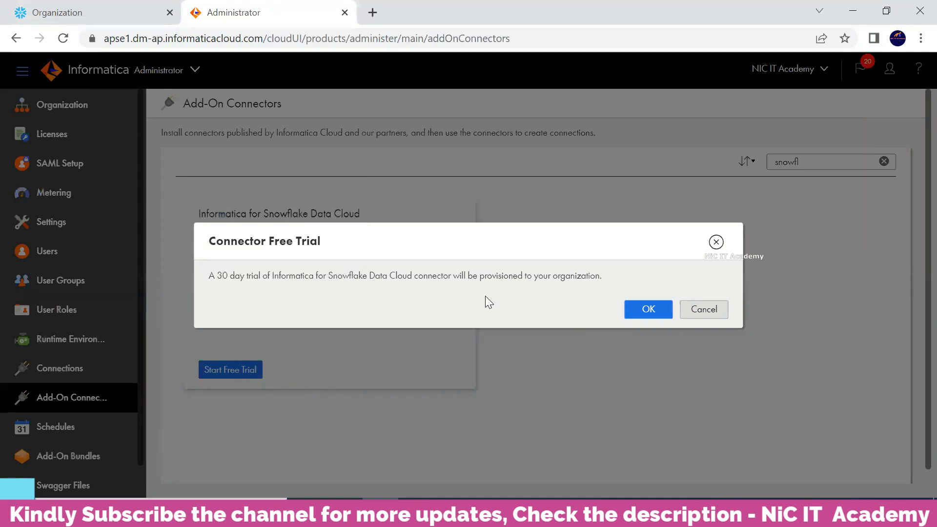
left_click(646, 316)
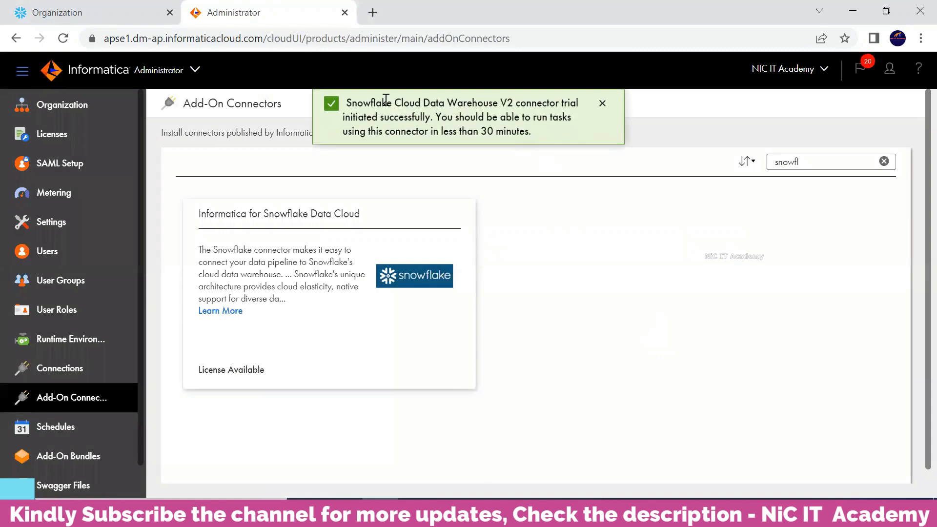
left_click_drag(387, 100, 459, 120)
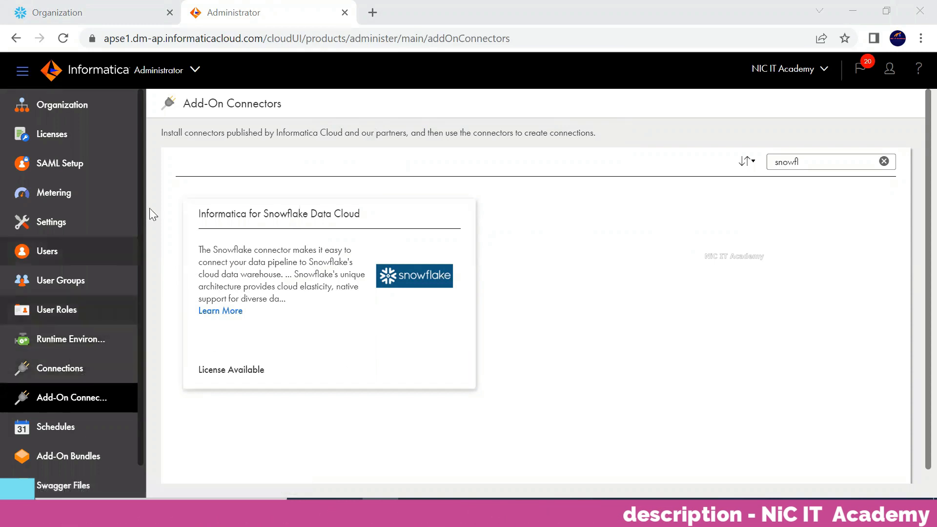
Step: Create a new connection named snowflake_conn with the type Snowflake Data Cloud
left_click(78, 374)
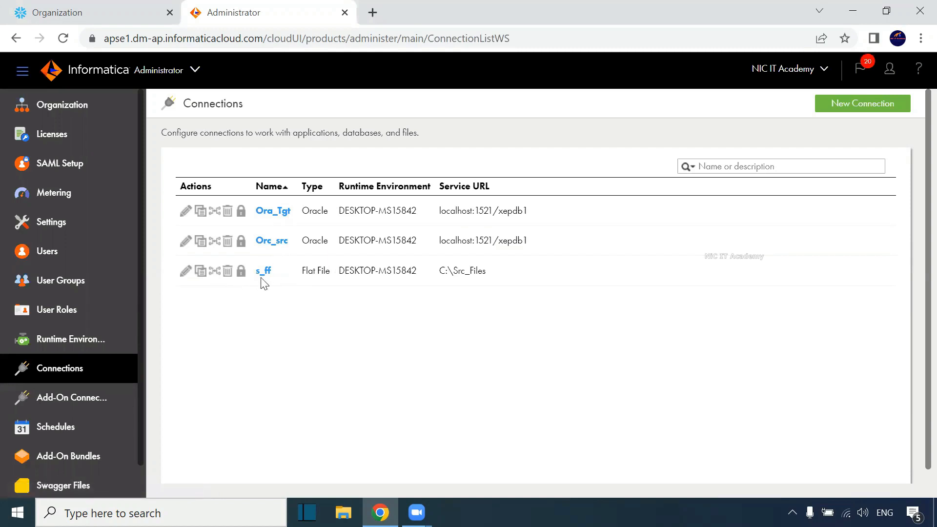
left_click(859, 104)
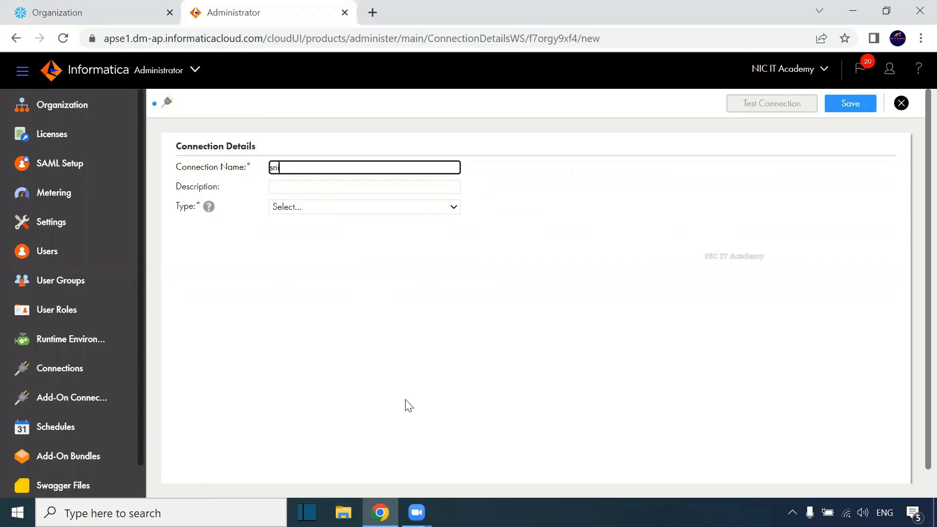
type("snowflake_conn")
left_click(332, 209)
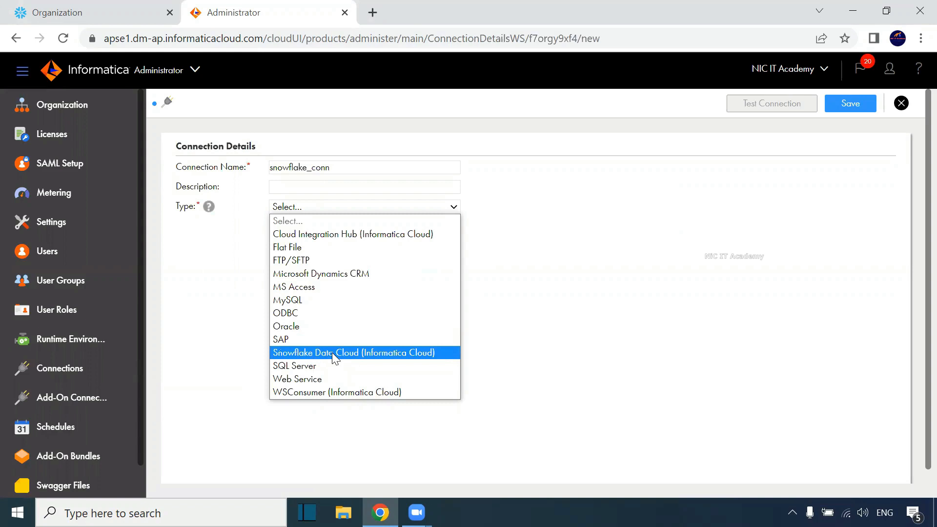
left_click(345, 354)
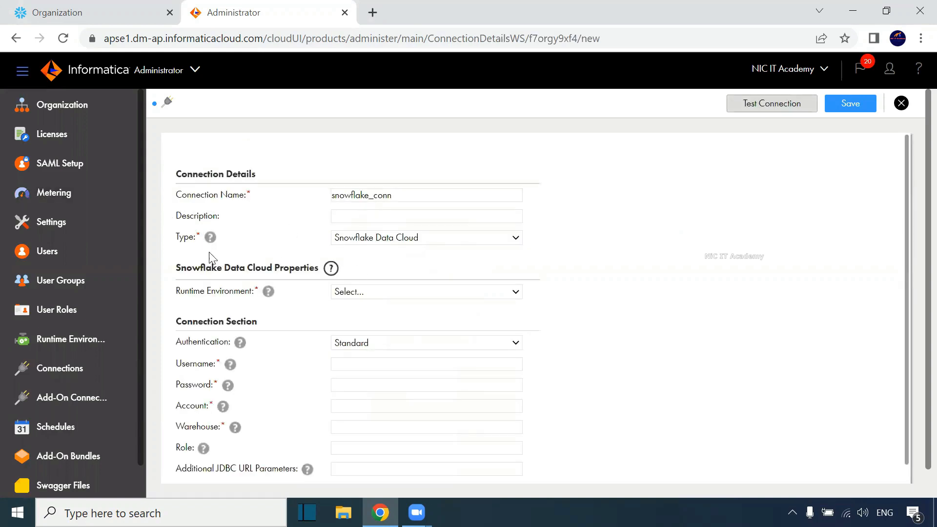
Step: Set the connection's runtime environment to DESKTOP-MS15842
mouse_move(210, 240)
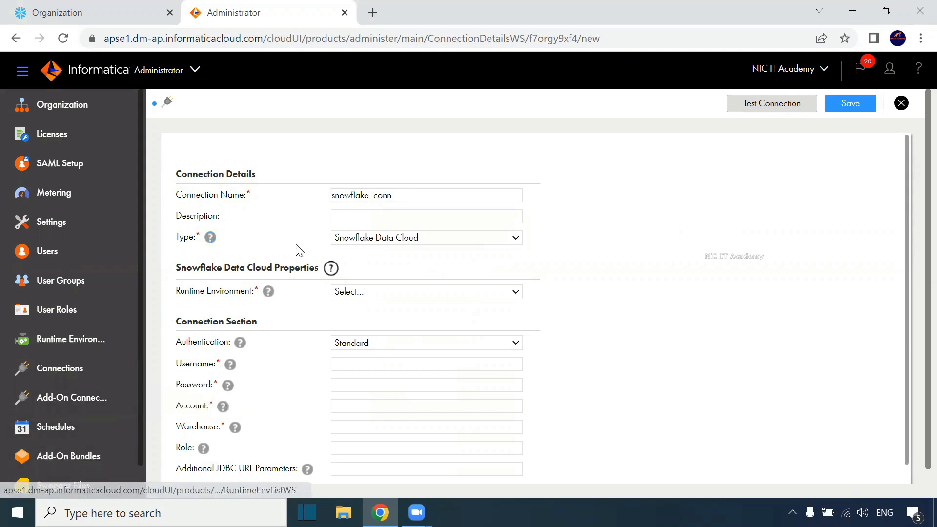
scroll(299, 262, "down", 1)
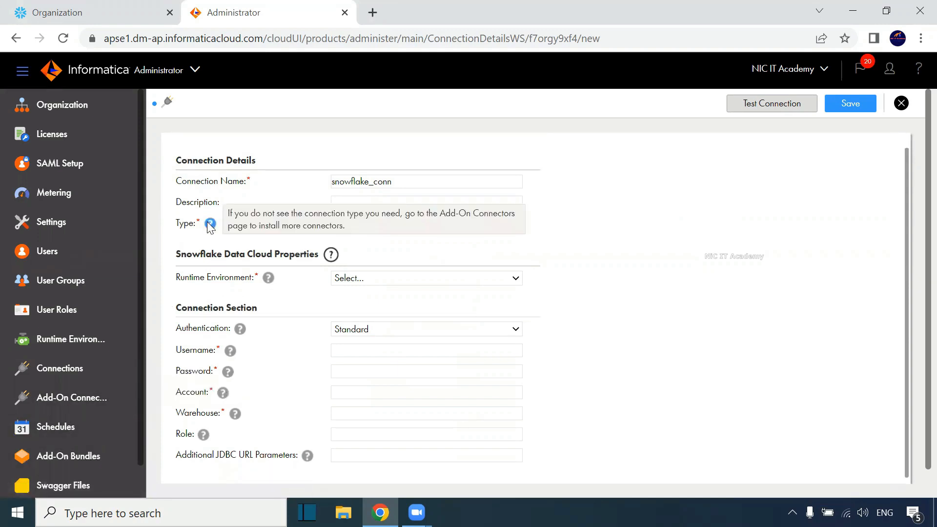
left_click(354, 278)
left_click(362, 317)
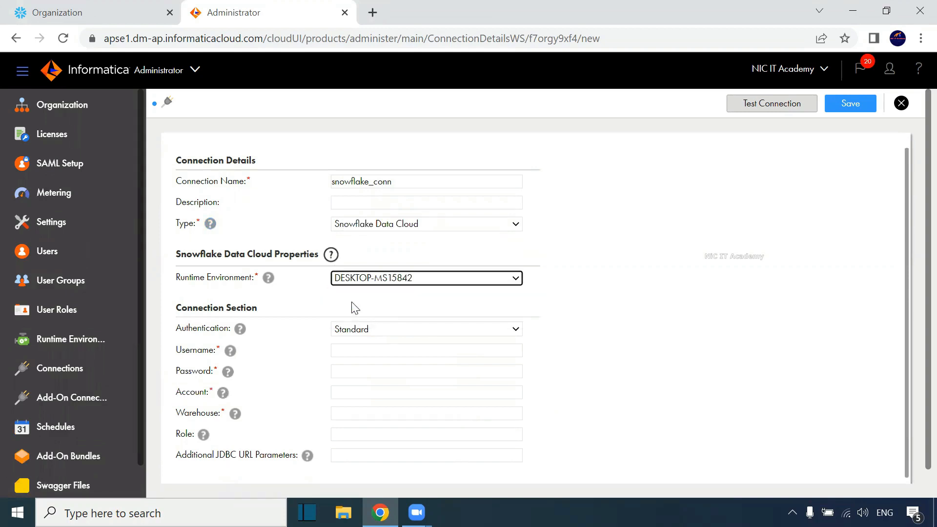
scroll(354, 290, "down", 1)
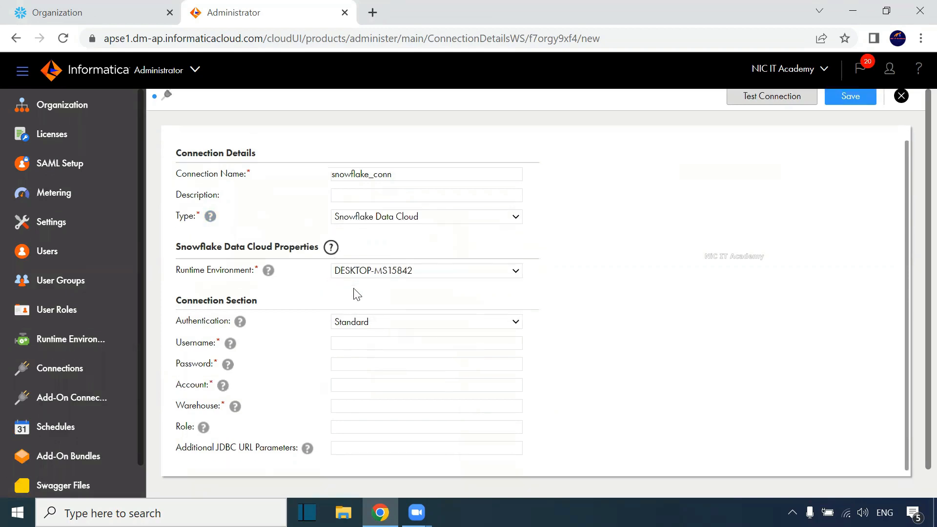
mouse_move(238, 321)
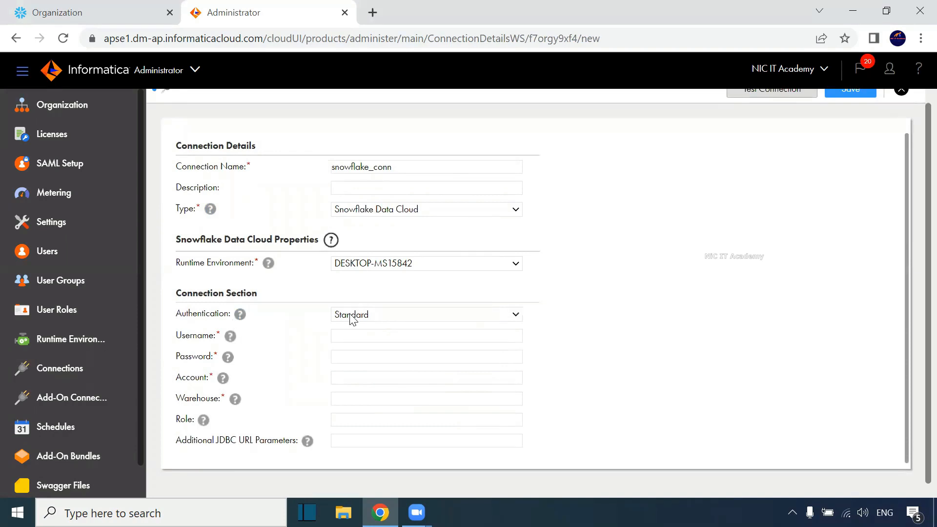
Step: Enter the Snowflake username and the account password in the connection's credentials fields
left_click(338, 336)
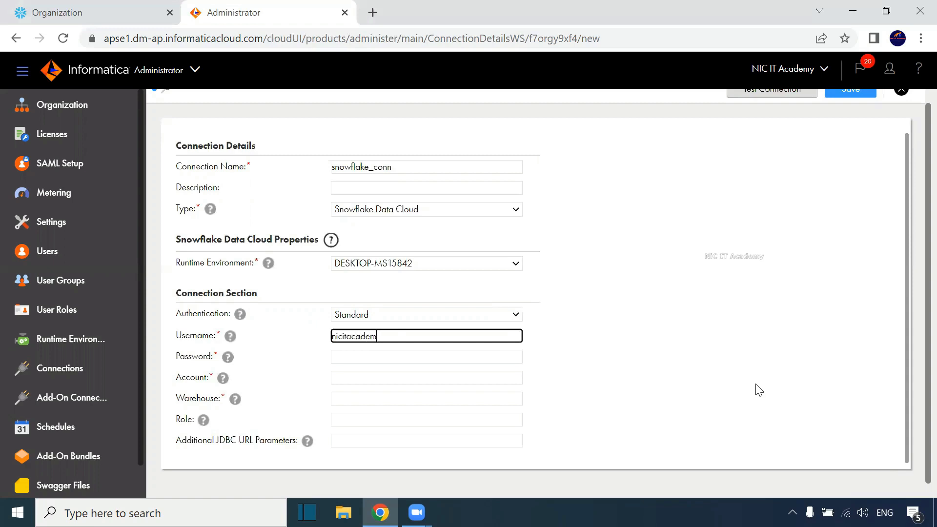
left_click(421, 357)
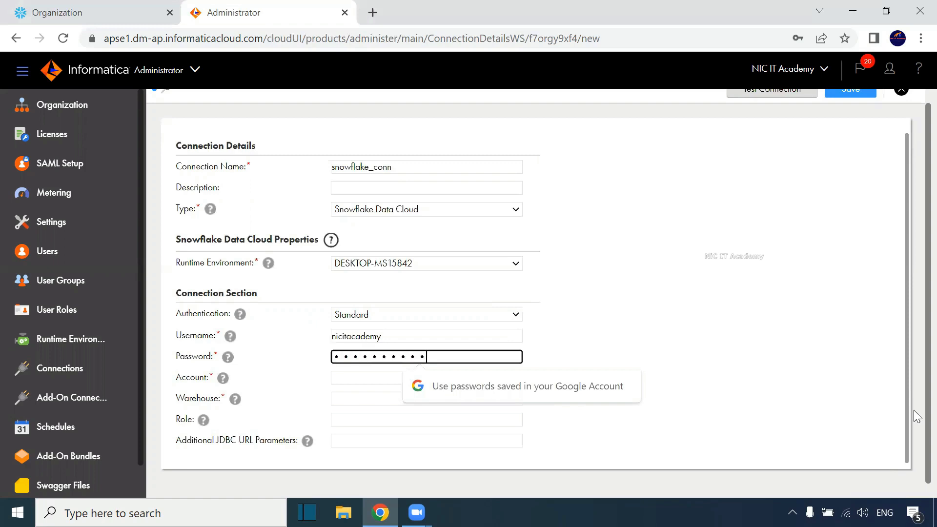
left_click(342, 377)
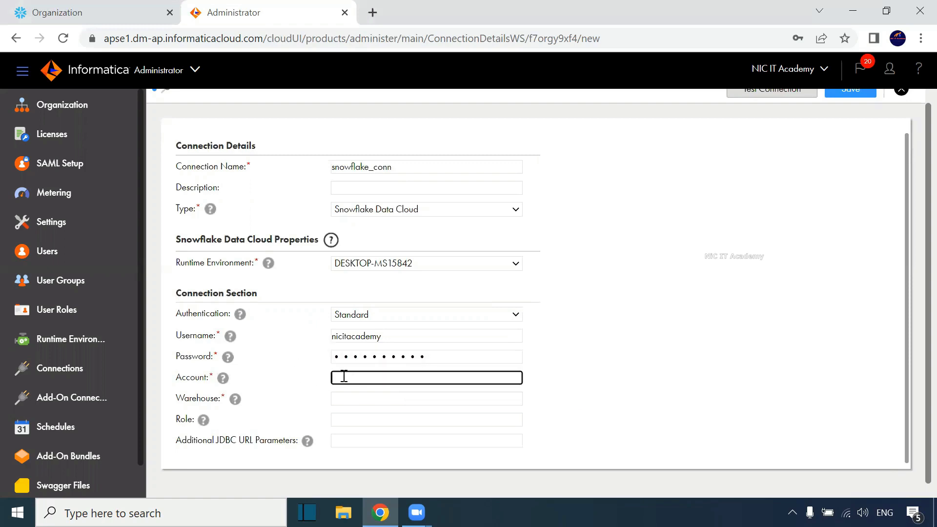
mouse_move(216, 384)
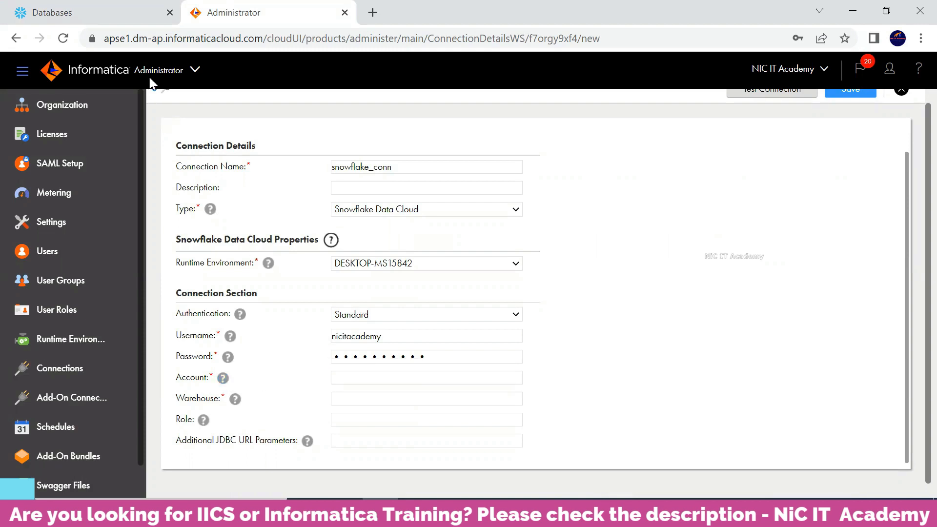
Step: Copy the account URL from the Accounts page under Admin in Snowflake
left_click(125, 23)
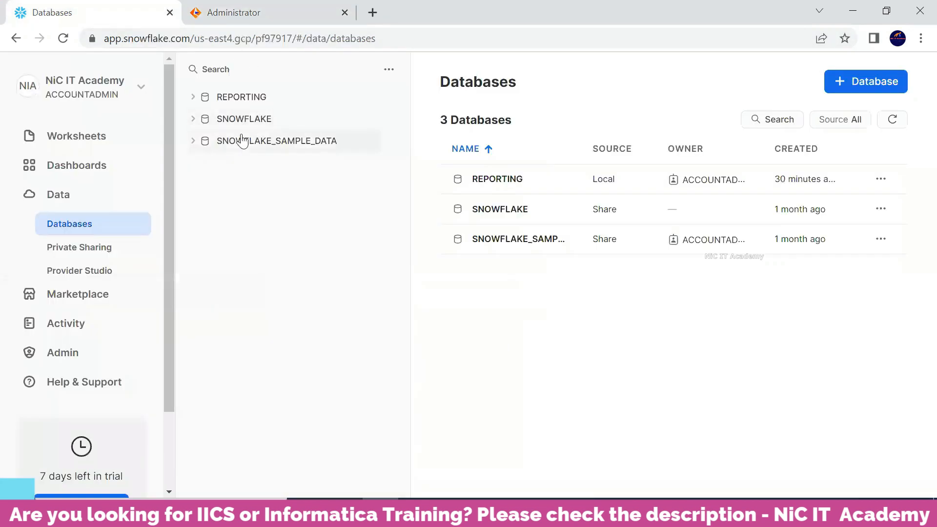
left_click(85, 356)
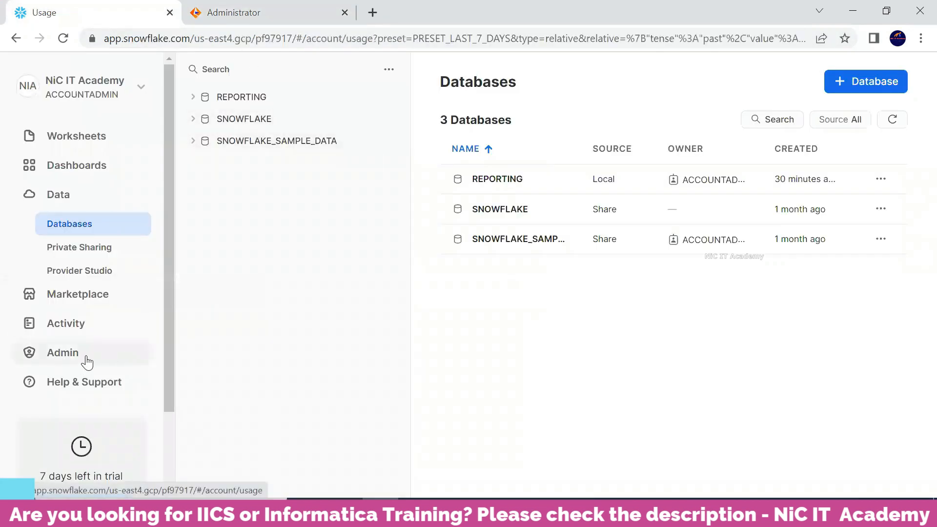
scroll(87, 363, "down", 3)
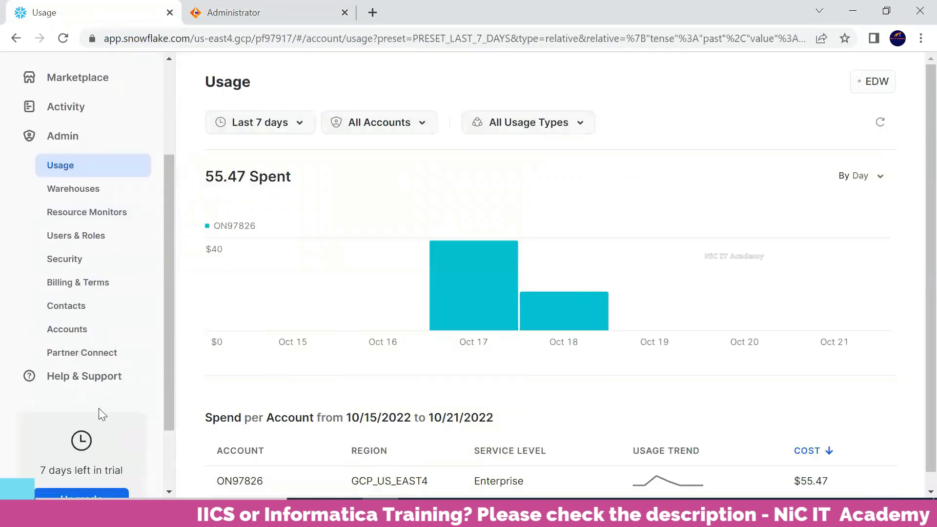
left_click(73, 332)
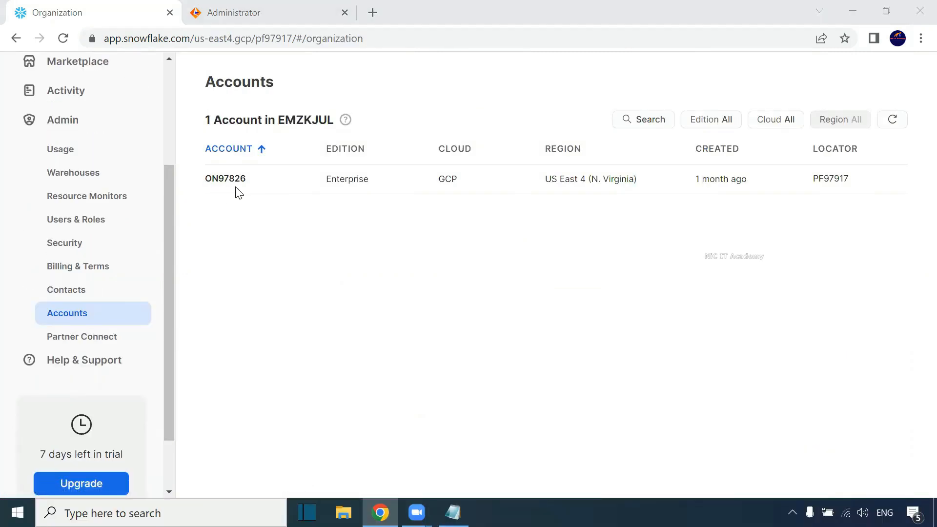
mouse_move(254, 185)
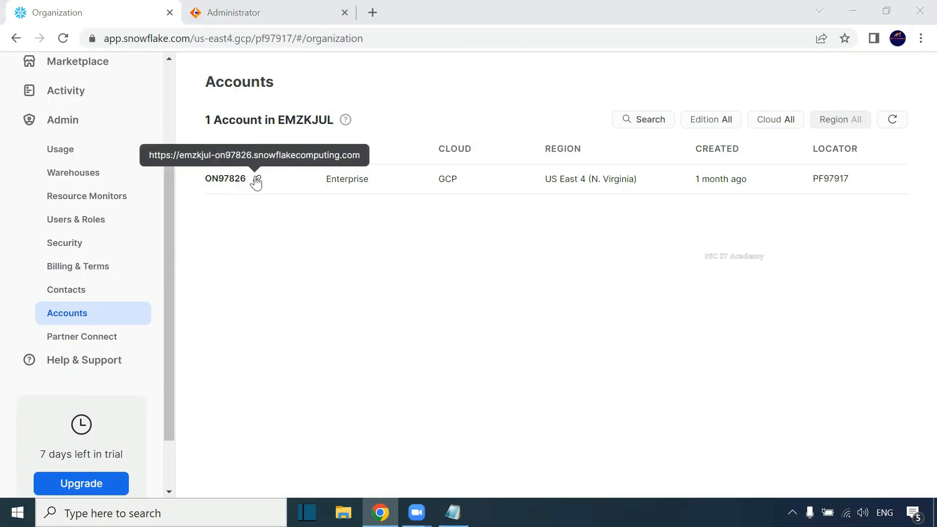
left_click(257, 182)
Step: Paste the account URL into Notepad and select its account identifier part before the domain
left_click(453, 512)
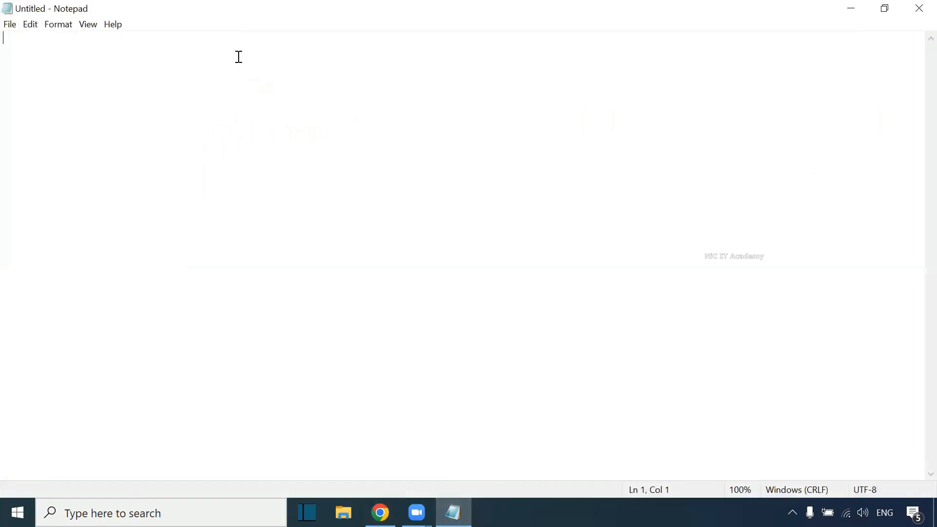
key("ctrl+v")
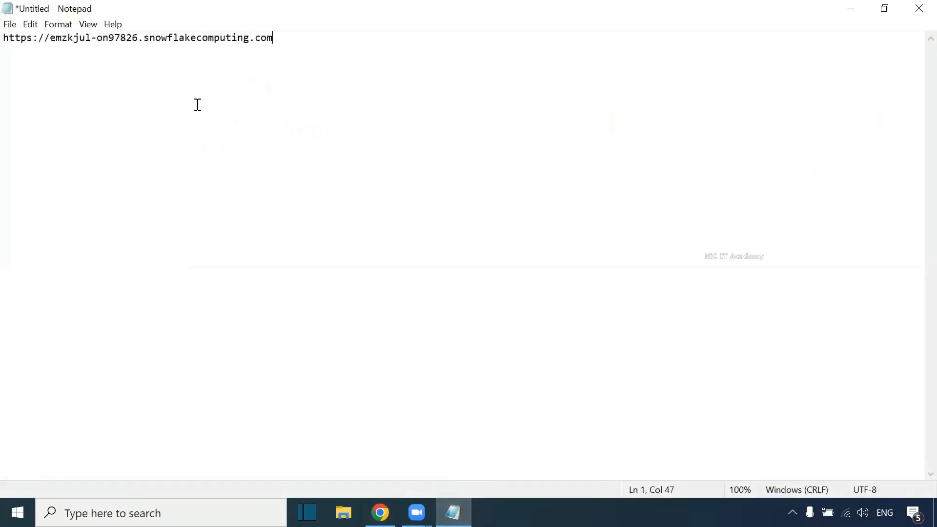
scroll(198, 113, "up", 4, "ctrl")
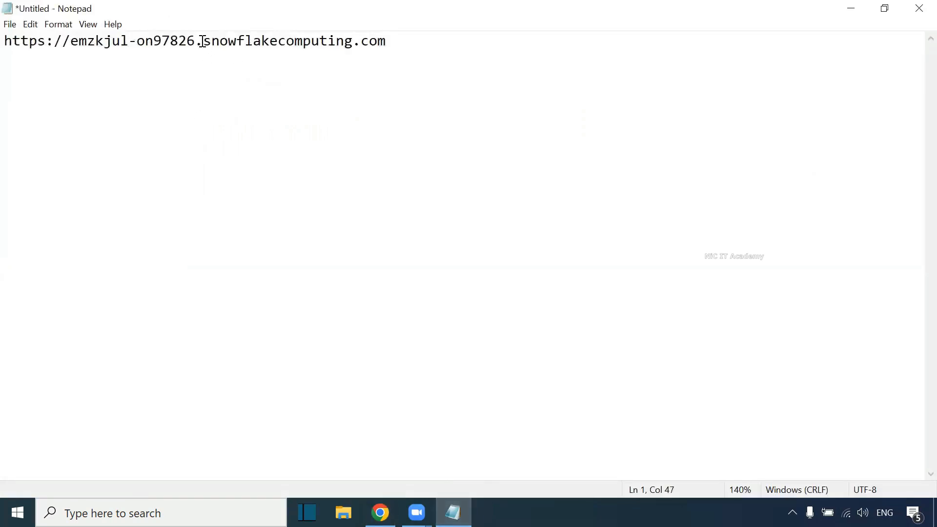
left_click_drag(199, 41, 75, 92)
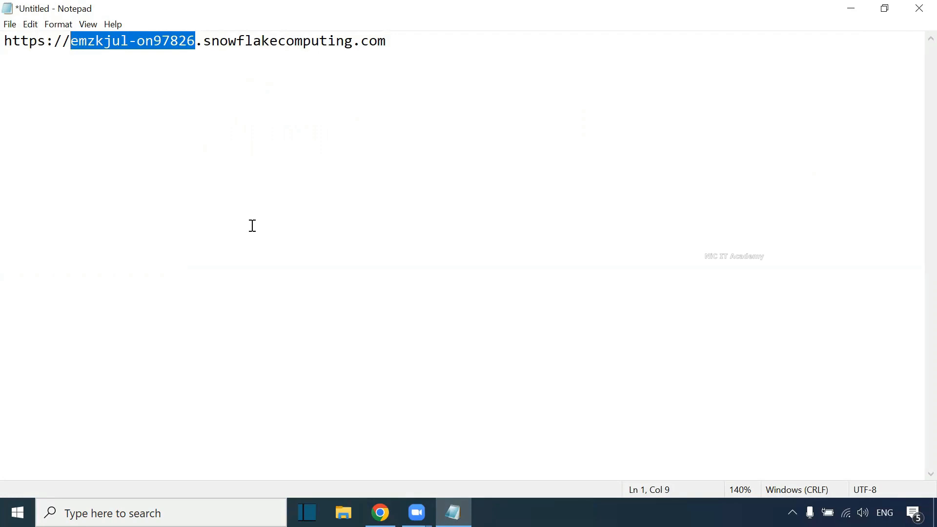
Step: Paste the account identifier into the Account field of the Snowflake connection
left_click(381, 512)
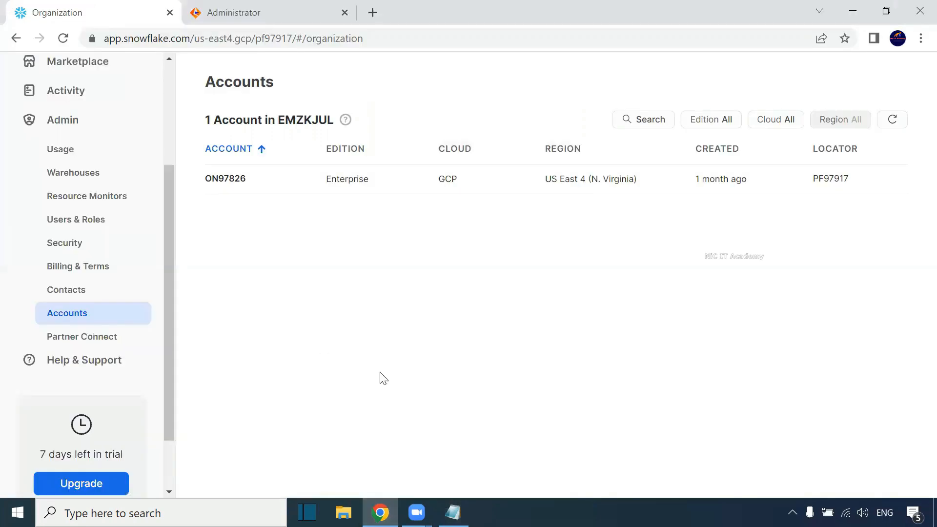
left_click(263, 20)
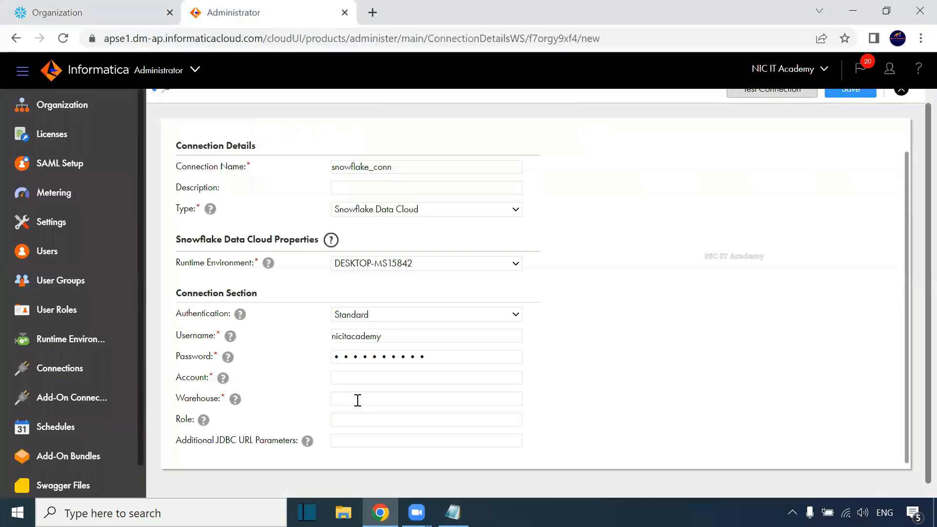
left_click(357, 379)
key("ctrl+v")
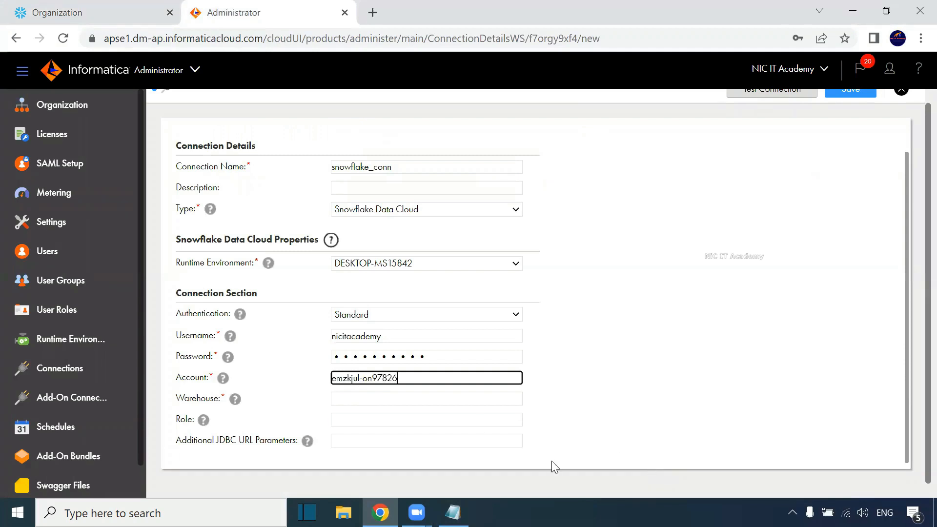
Step: Set the connection's warehouse to EDW
left_click(360, 401)
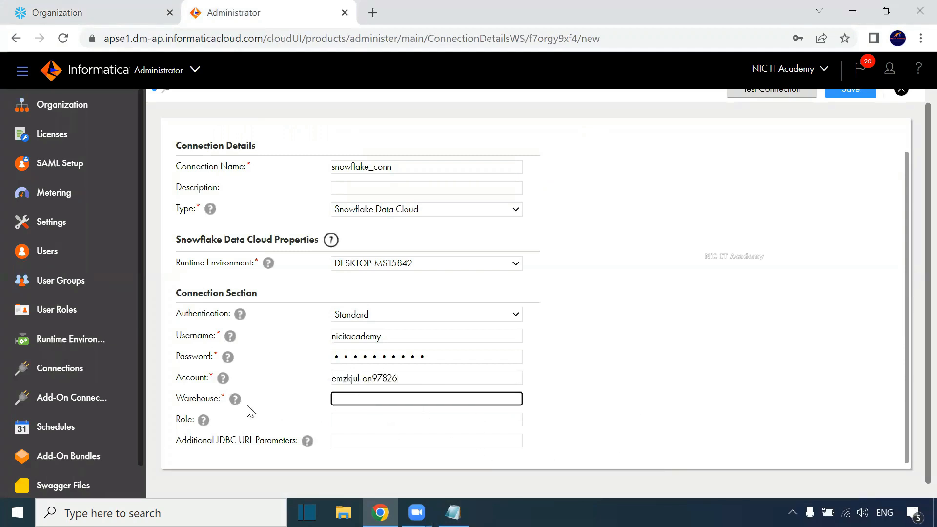
mouse_move(236, 401)
type("E")
left_click(356, 425)
mouse_move(205, 423)
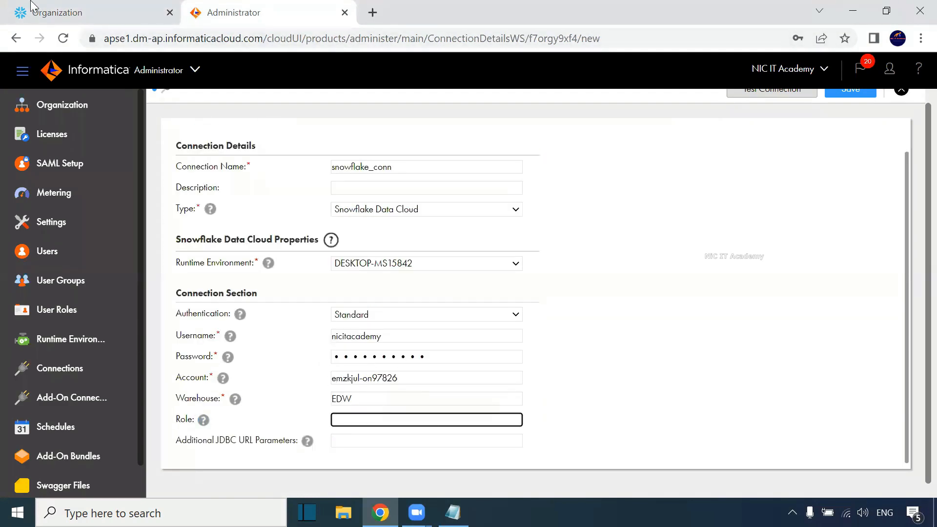
Step: Copy the EDW warehouse's owner role ACCOUNTADMIN in Snowflake and paste it into the connection's Role field
left_click(32, 7)
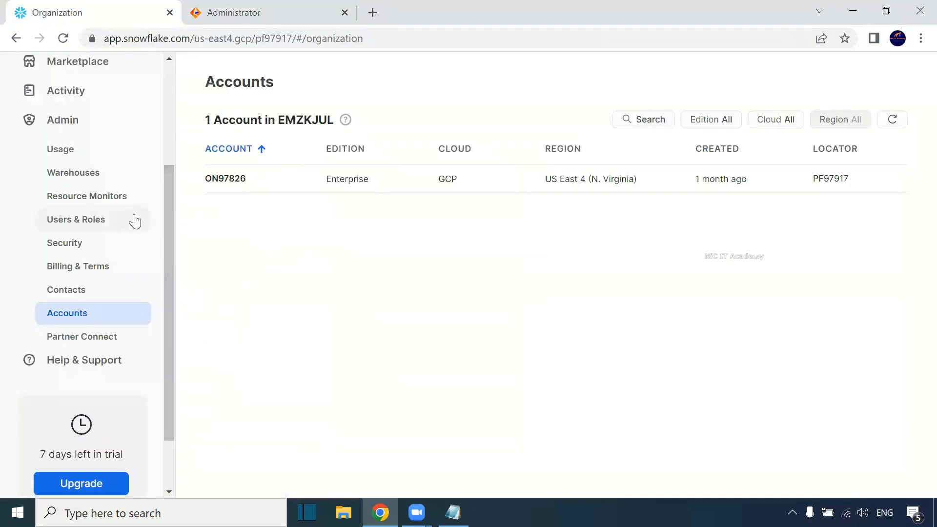
left_click(92, 174)
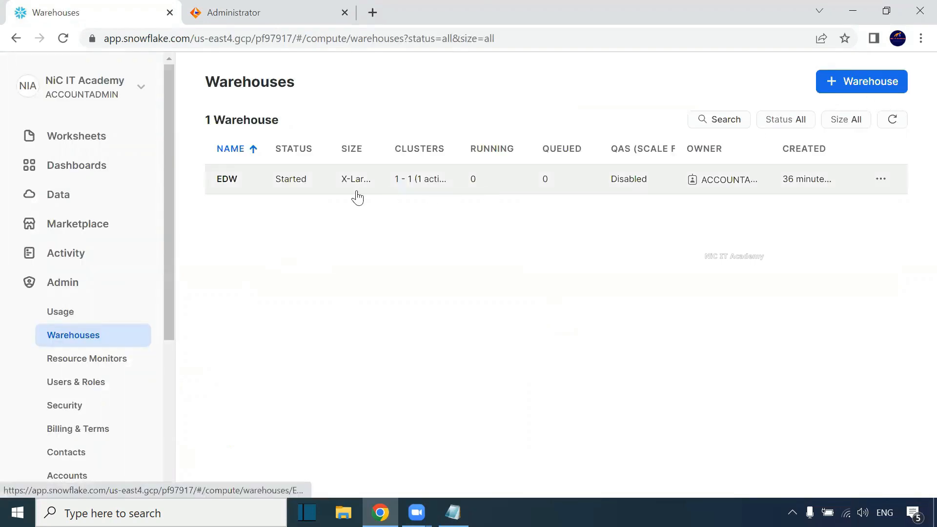
mouse_move(730, 187)
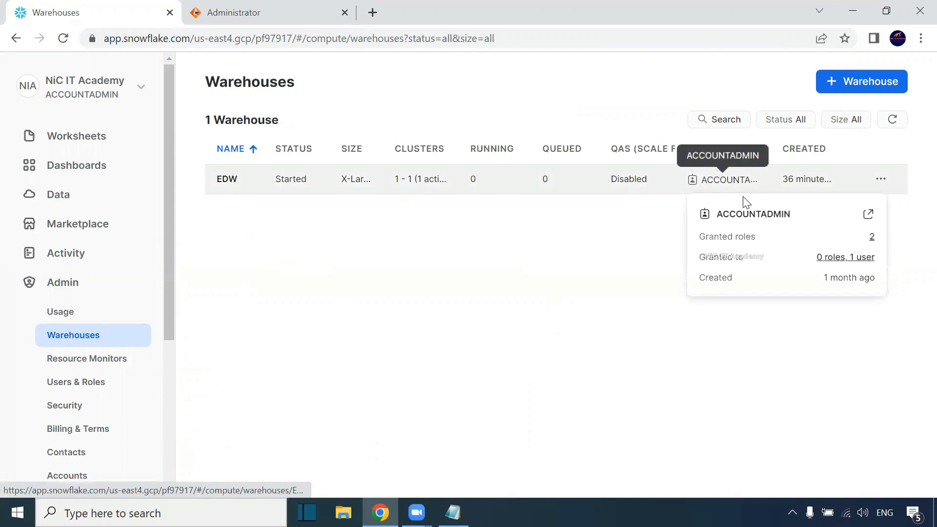
left_click_drag(791, 215, 722, 214)
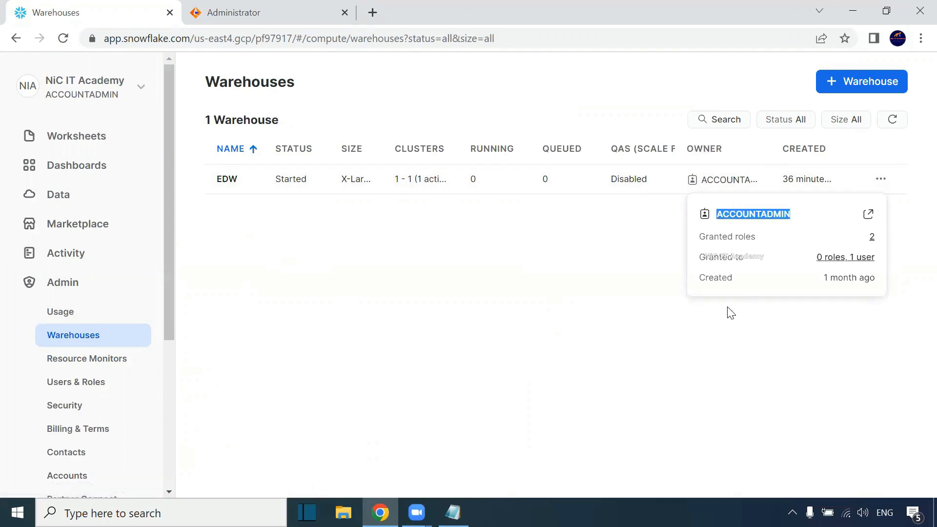
left_click(234, 12)
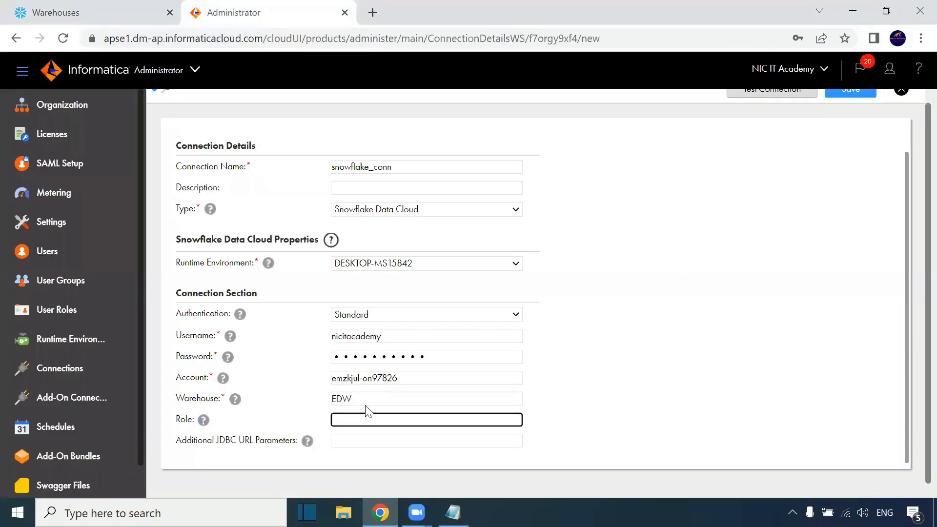
key("ctrl+v")
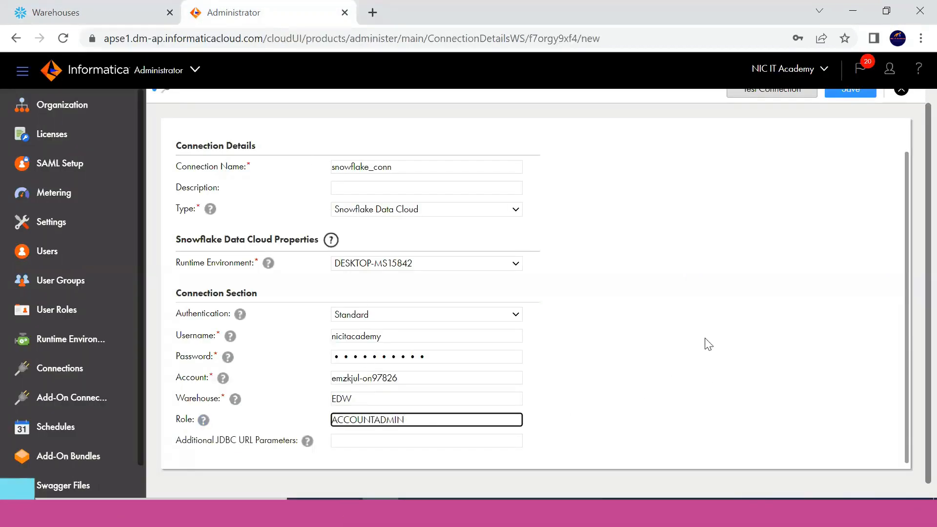
Step: Test the Snowflake connection and save it
scroll(913, 192, "up", 2)
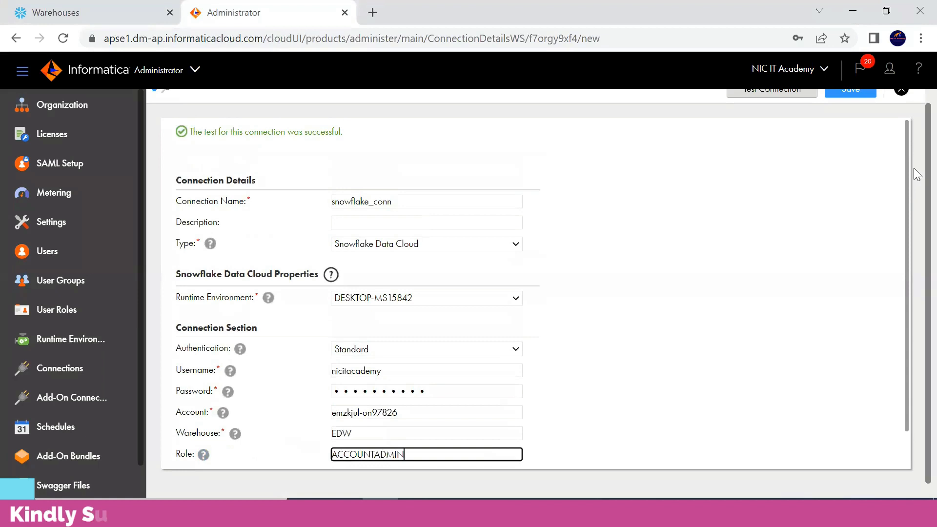
left_click(783, 108)
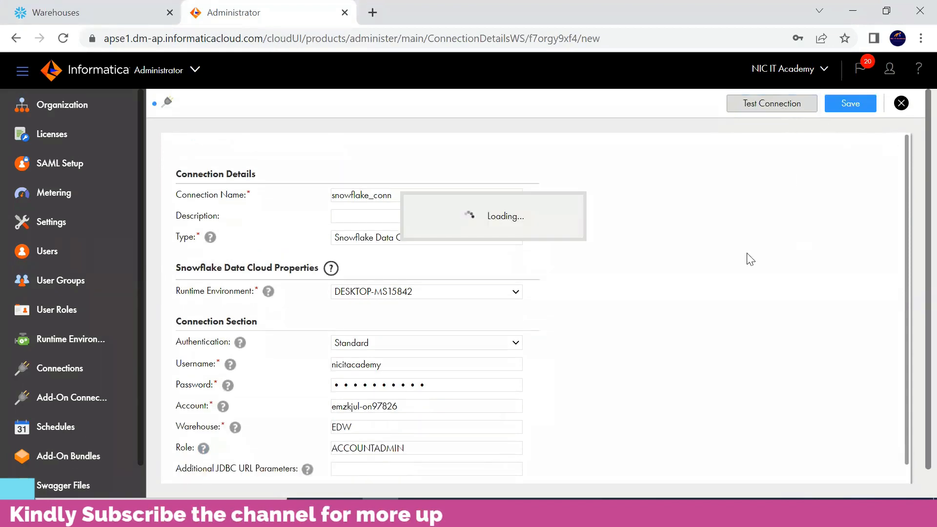
left_click_drag(347, 148, 191, 154)
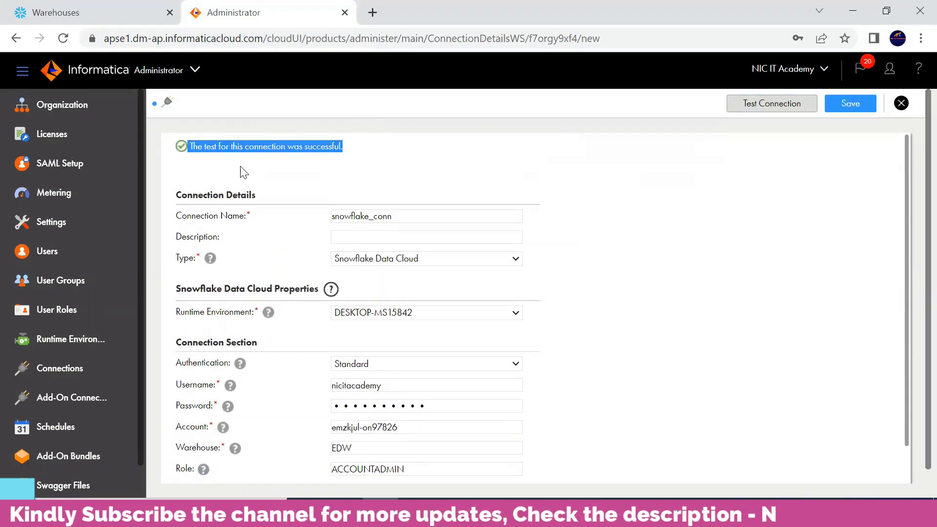
left_click(240, 161)
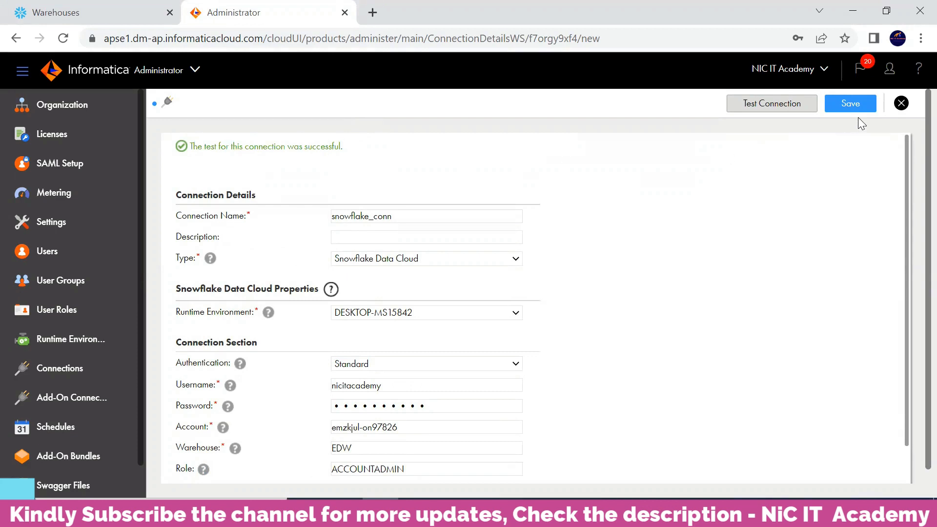
left_click(850, 104)
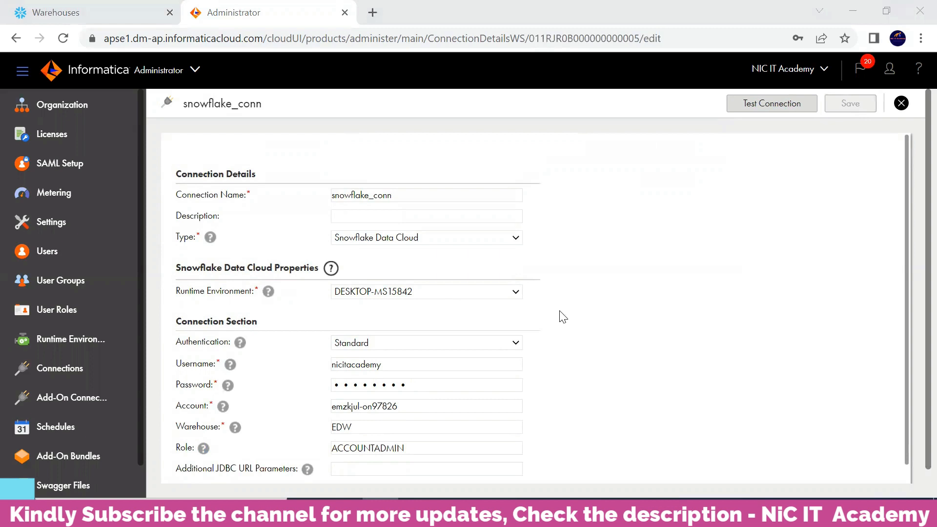
Step: Review the connections list, the steps outline in Notepad and the Oracle-IICS-Snowflake diagram in Paint
left_click(54, 373)
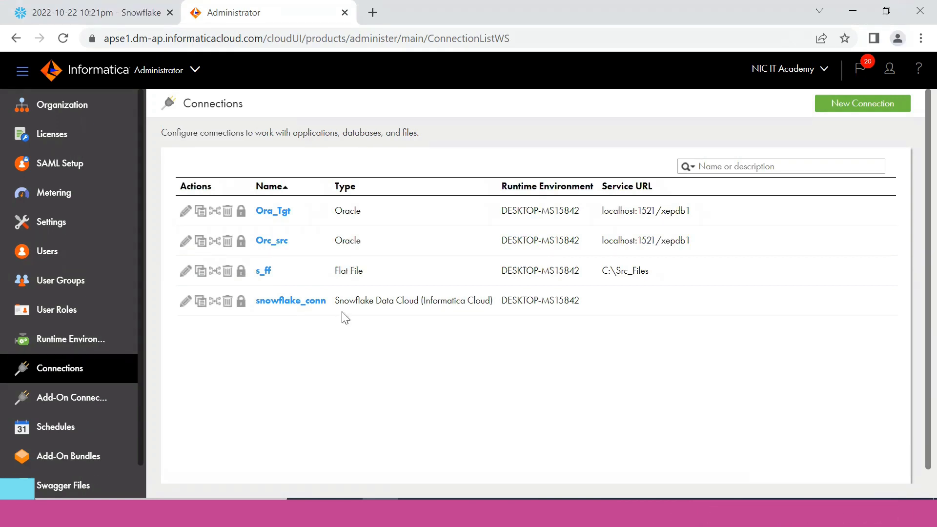
left_click(194, 71)
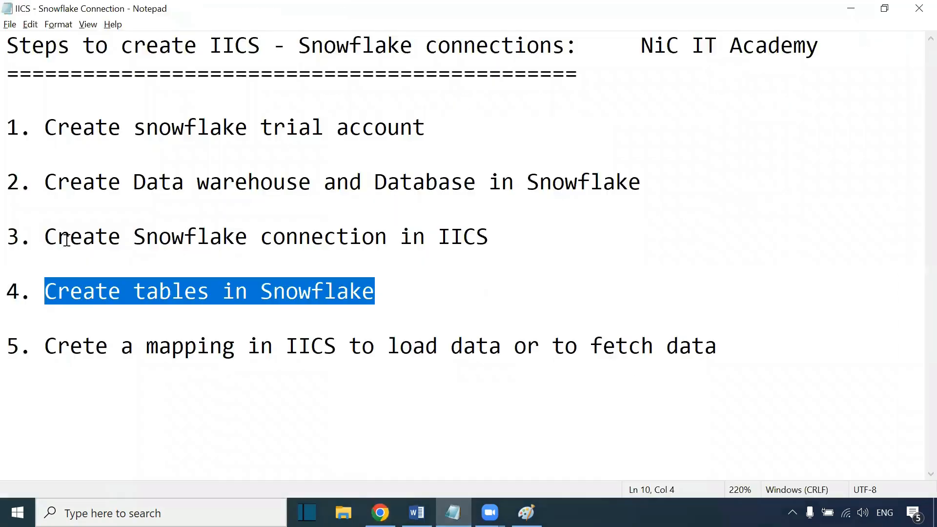
left_click_drag(32, 238, 499, 252)
left_click_drag(398, 292, 42, 297)
left_click_drag(44, 347, 495, 349)
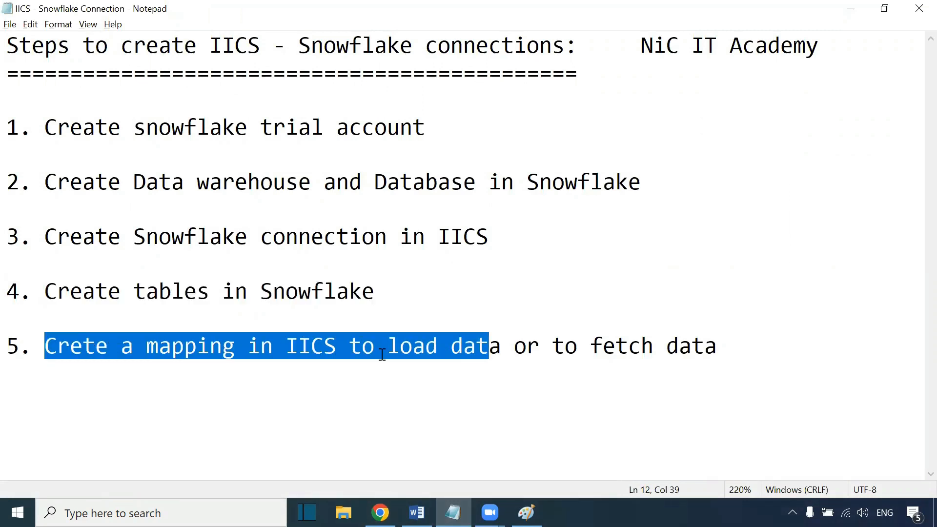
left_click(526, 513)
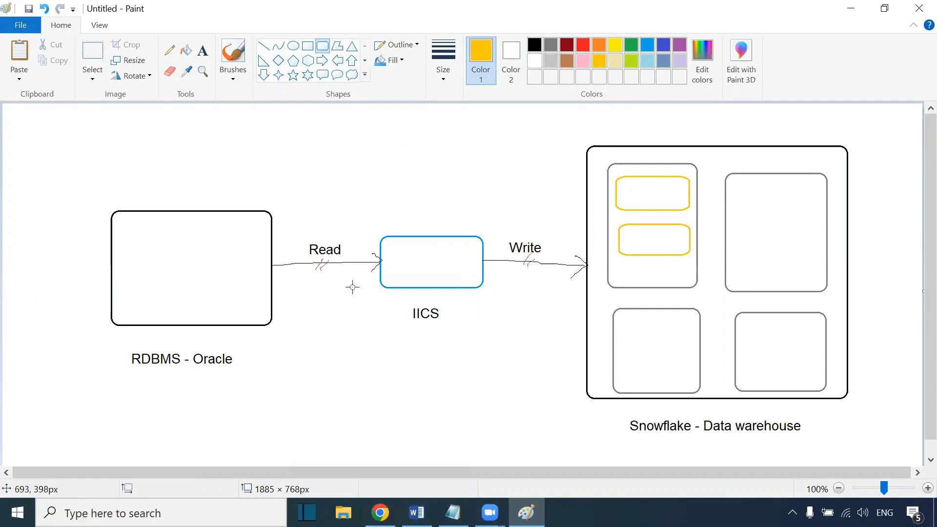
Step: Create a new mapping in the NiC IT Academy project and select its Source transformation
left_click(380, 512)
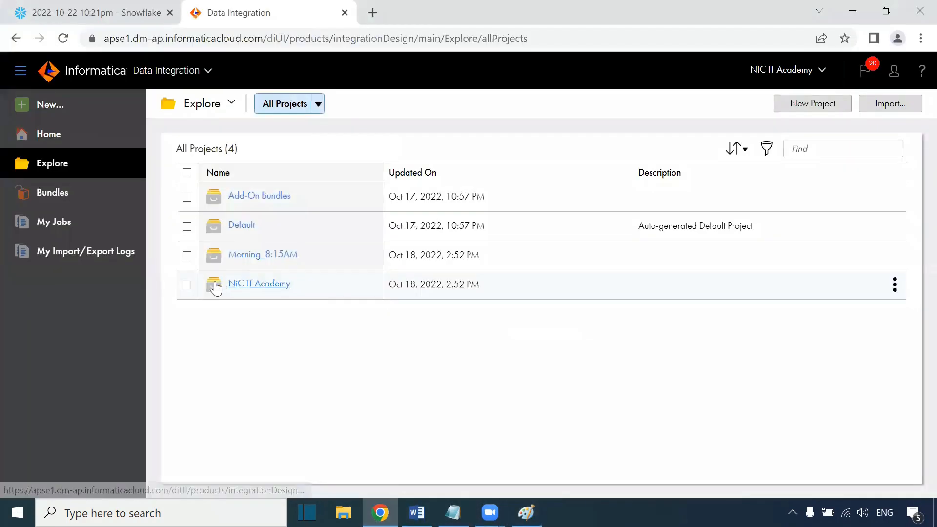
left_click(258, 286)
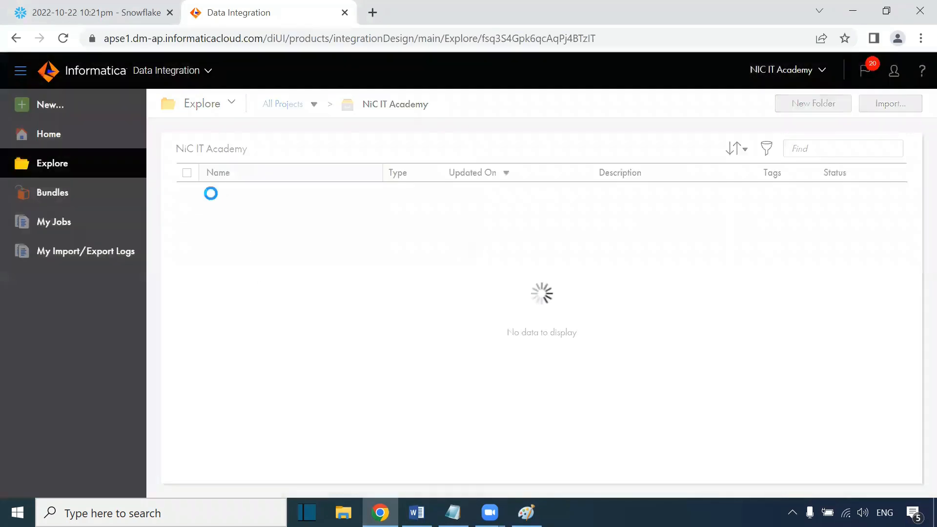
left_click(61, 108)
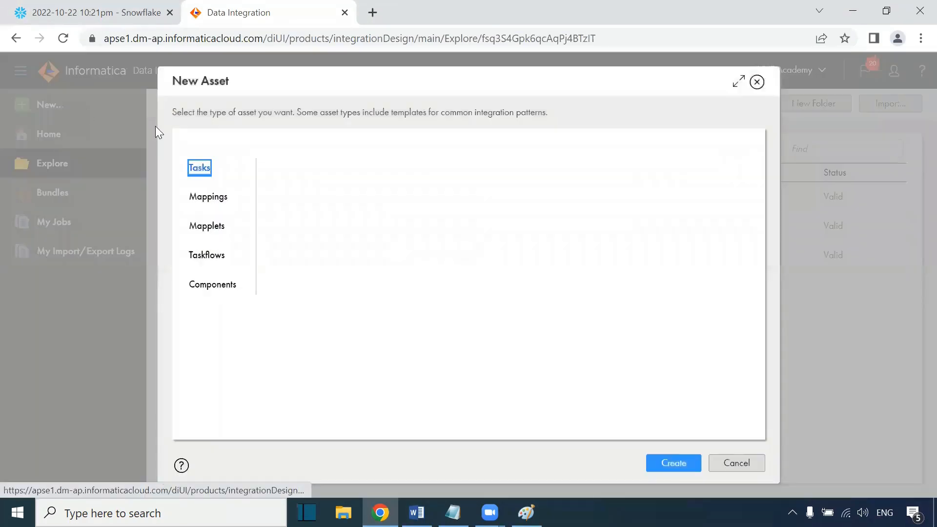
left_click(221, 196)
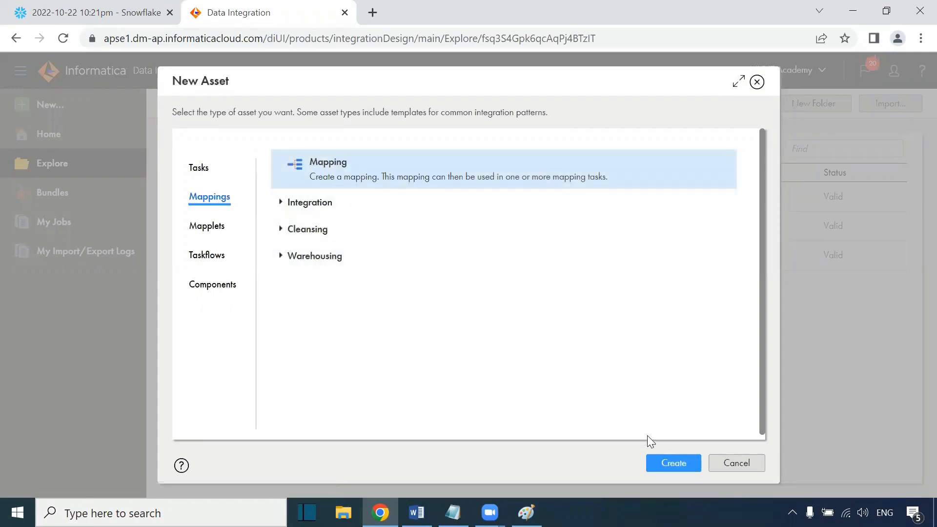
left_click(670, 465)
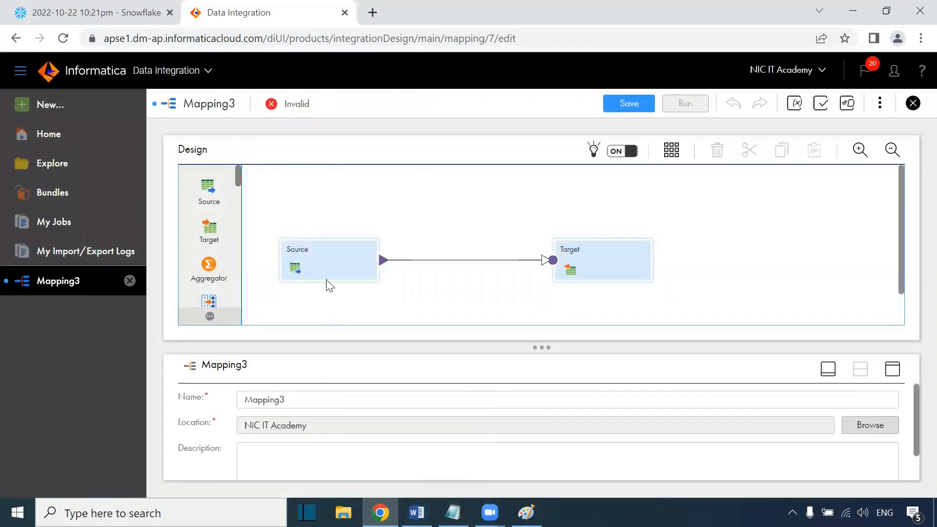
left_click(325, 266)
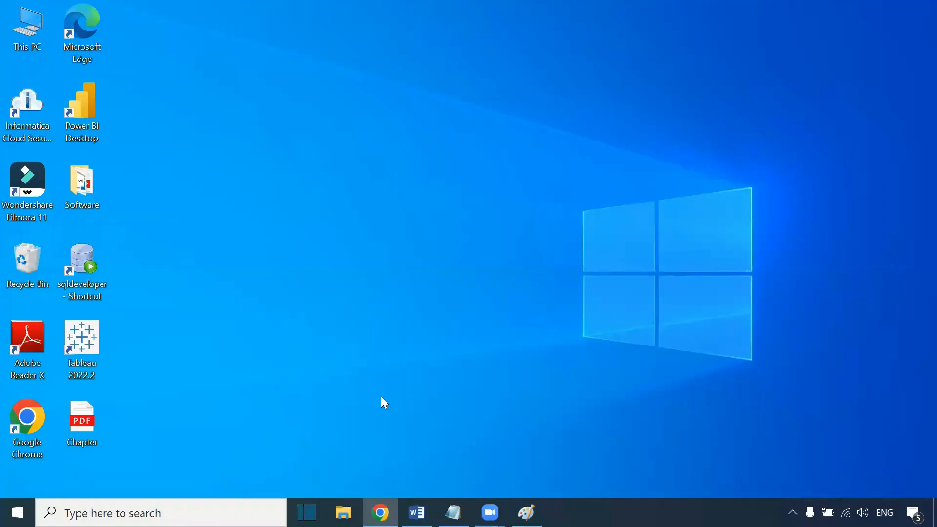
Step: Open SQL Developer and connect to the HR connection, entering its password
left_click(82, 264)
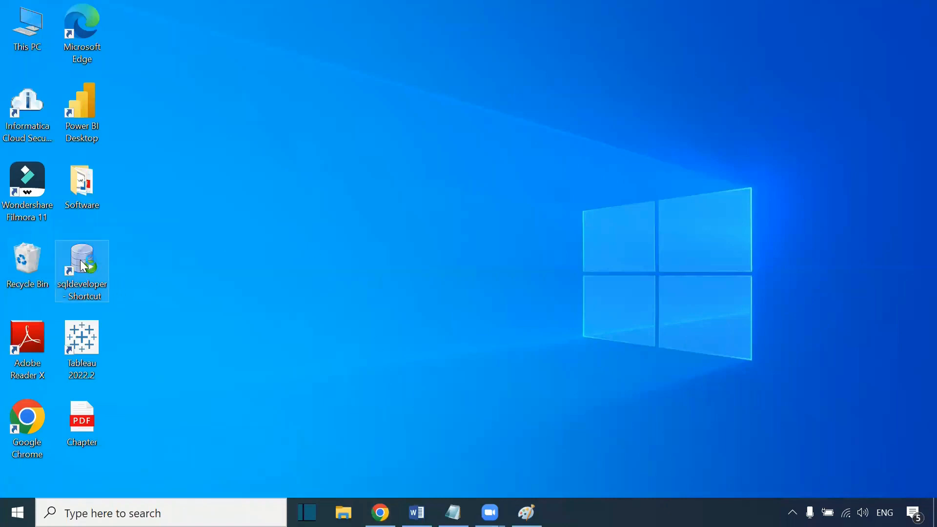
double_click(84, 266)
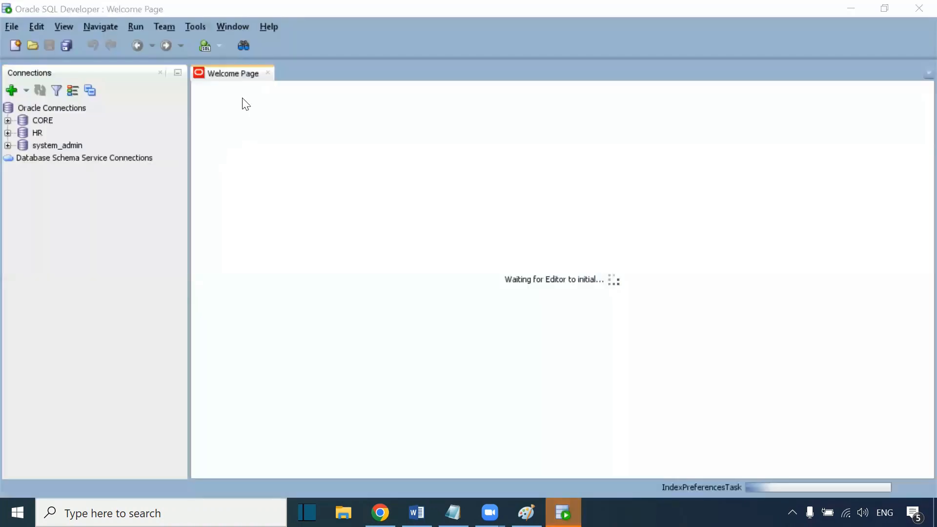
left_click(269, 73)
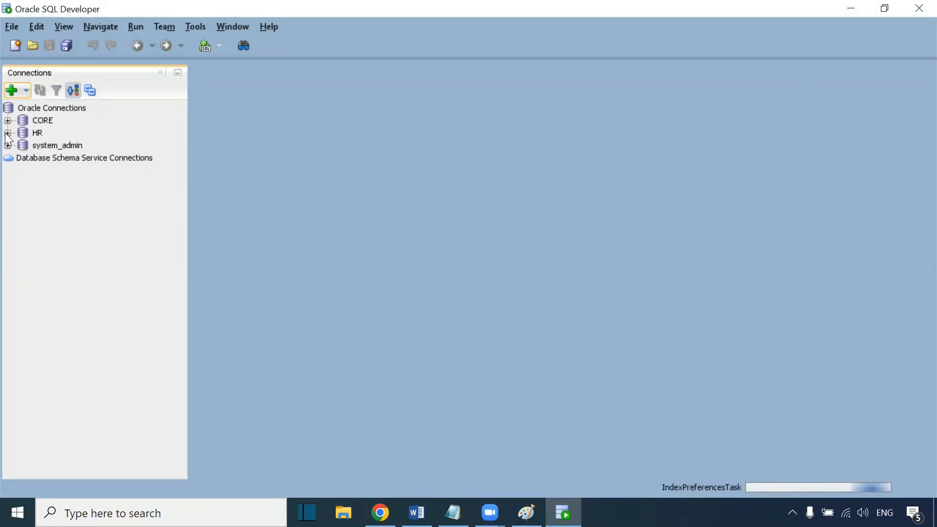
double_click(29, 133)
type("hr")
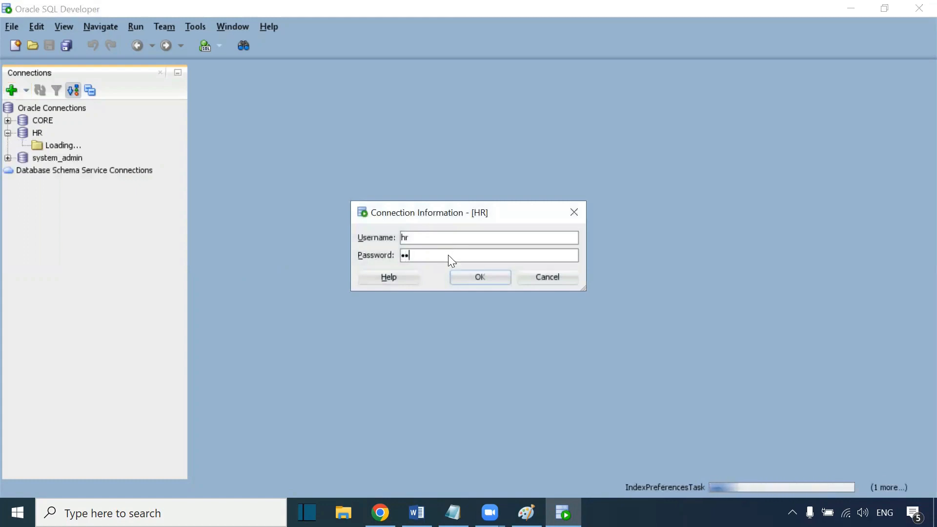
key("Return")
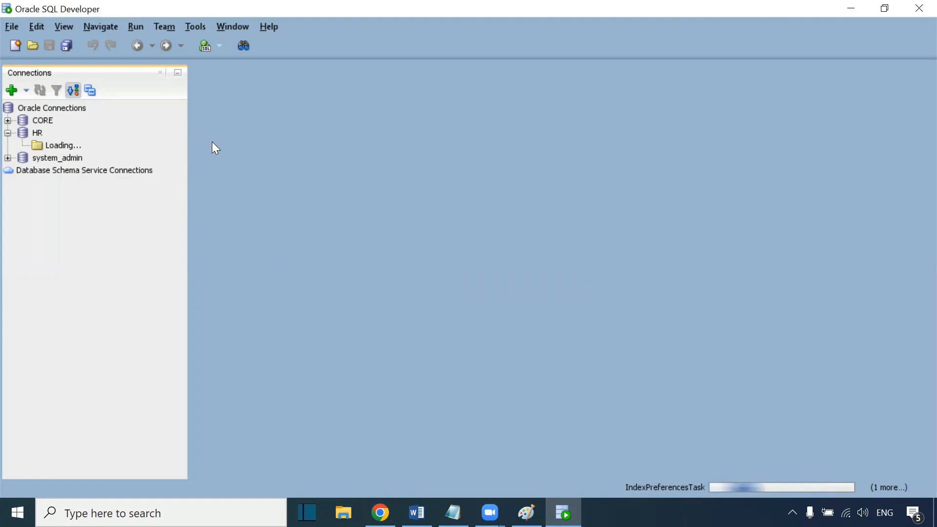
Step: Add red text "hr" inside the RDBMS - Oracle box of the Paint diagram
left_click(527, 513)
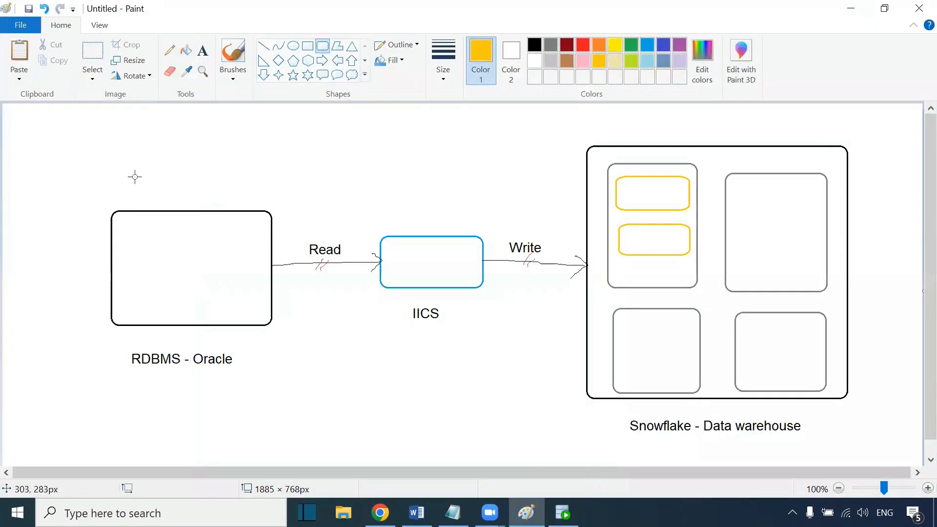
left_click(202, 50)
left_click(128, 274)
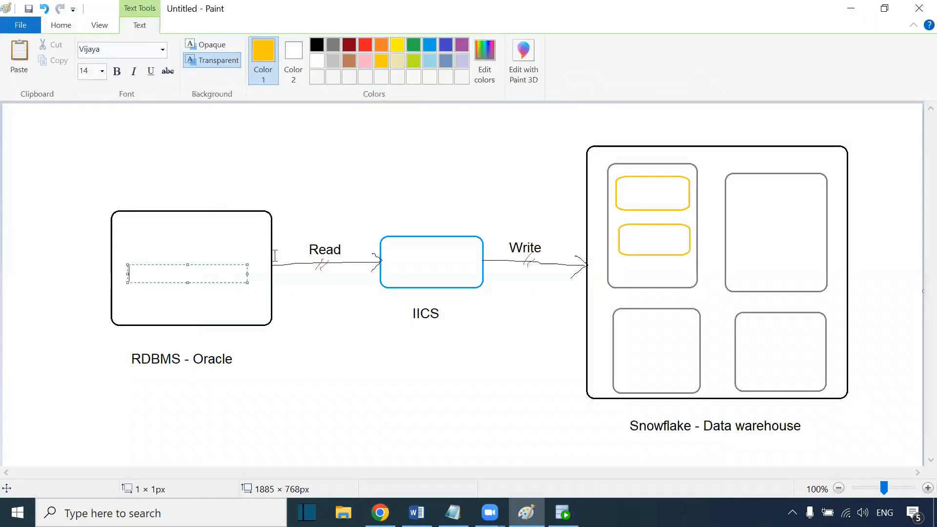
left_click(366, 45)
type("hr.")
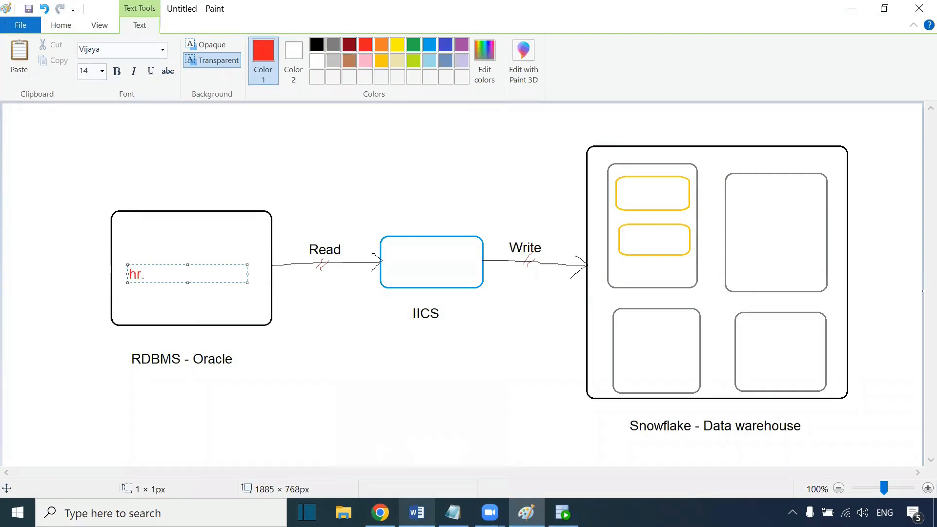
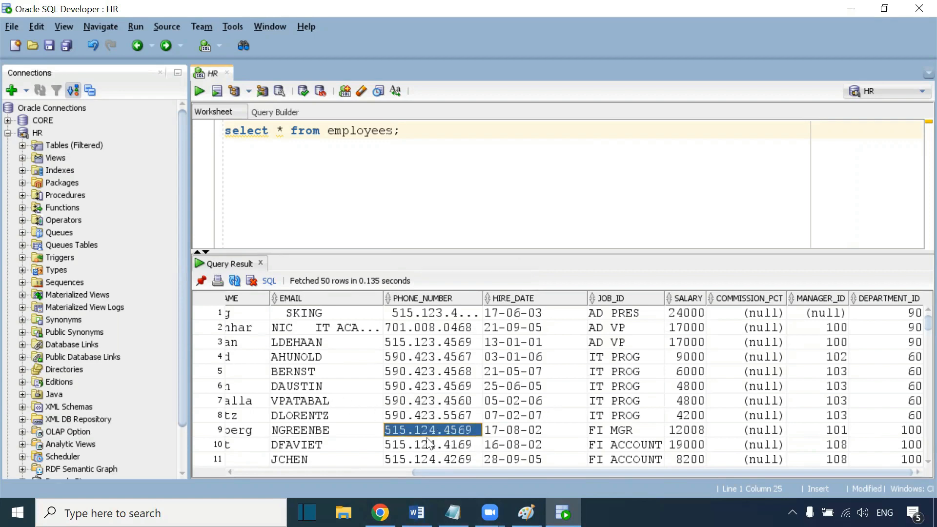
Step: Rename the mapping to m_DataLoad_Ora_SnF and give it the description "Data load from Oracle to Snowflake"
mouse_move(380, 512)
left_click(380, 449)
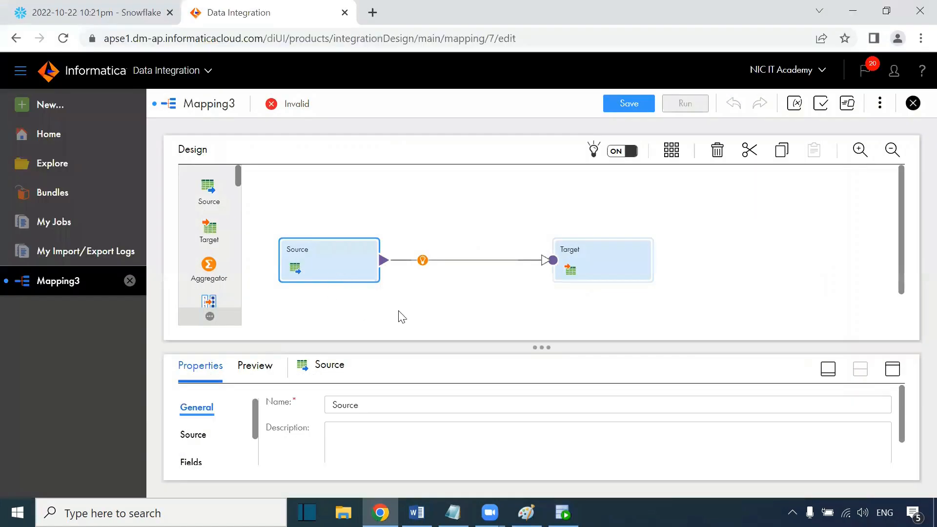
left_click(446, 222)
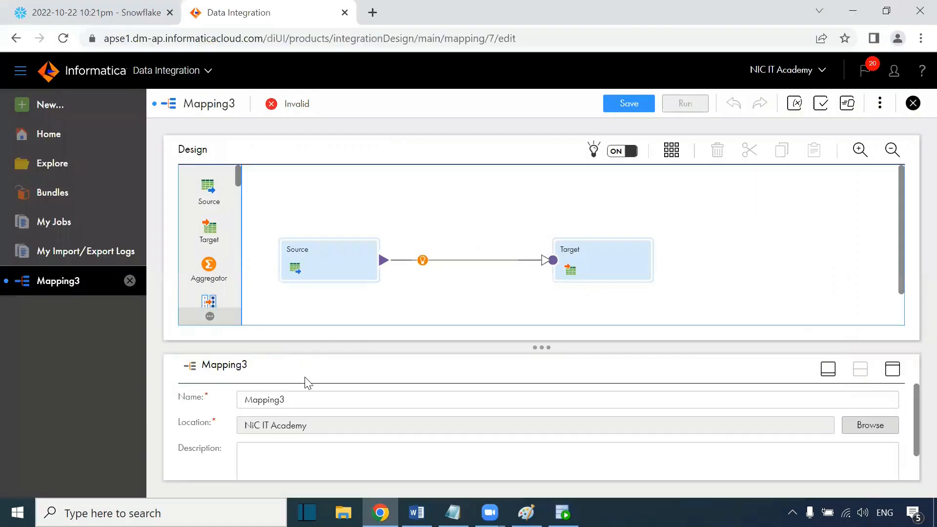
left_click_drag(296, 396, 242, 396)
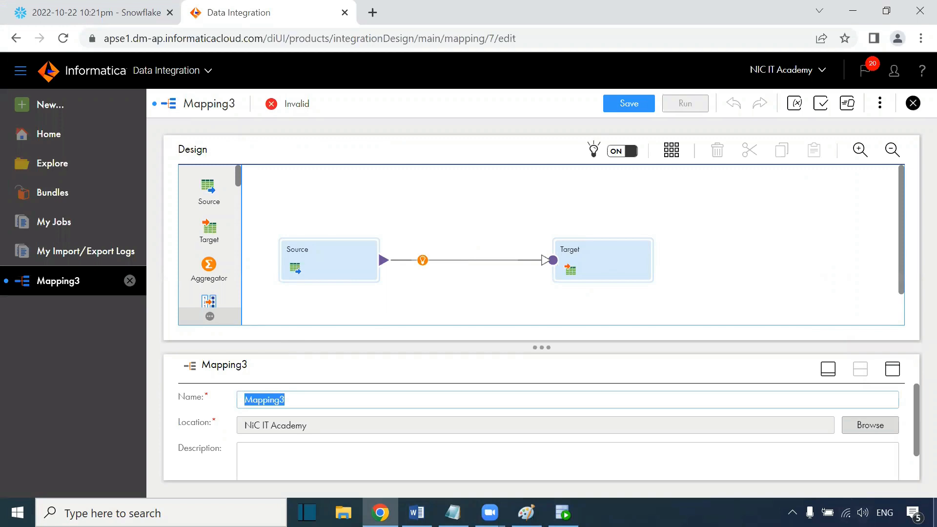
type("m_DataLoad_Ora_SnF")
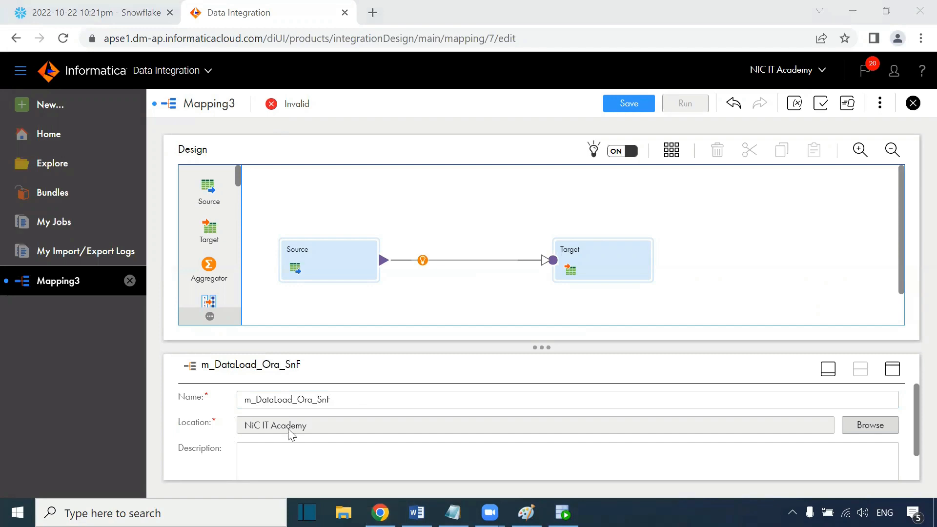
left_click(274, 456)
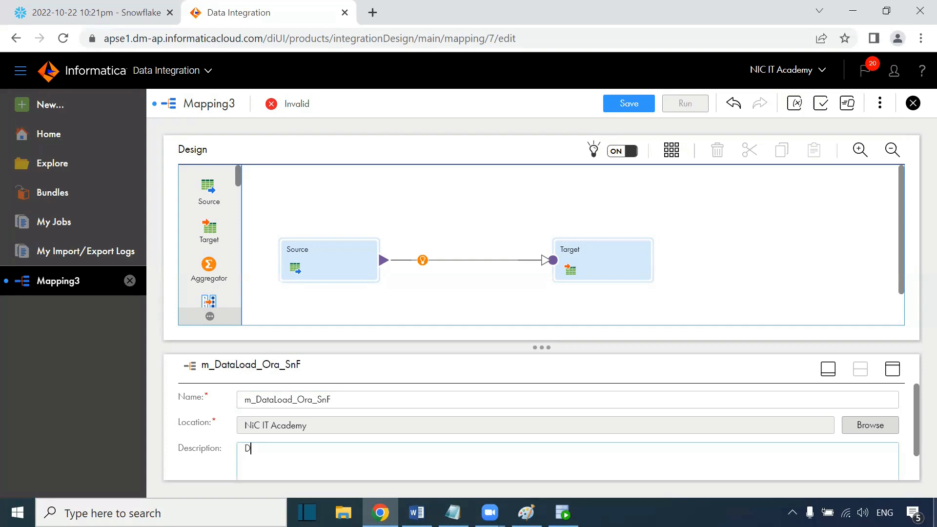
type("Data load from Oracle to Snowflake")
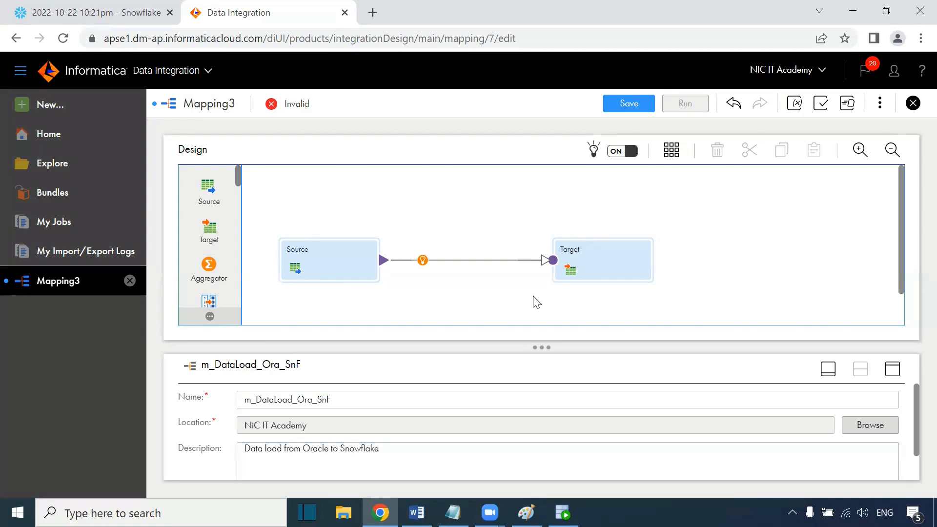
Step: Rename the Source transformation to Employees and open its source settings
left_click(327, 266)
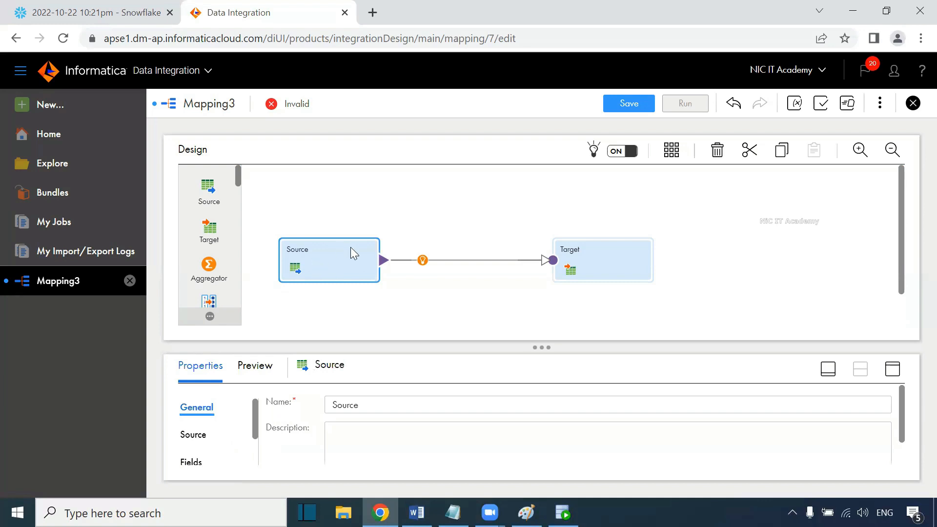
left_click(203, 439)
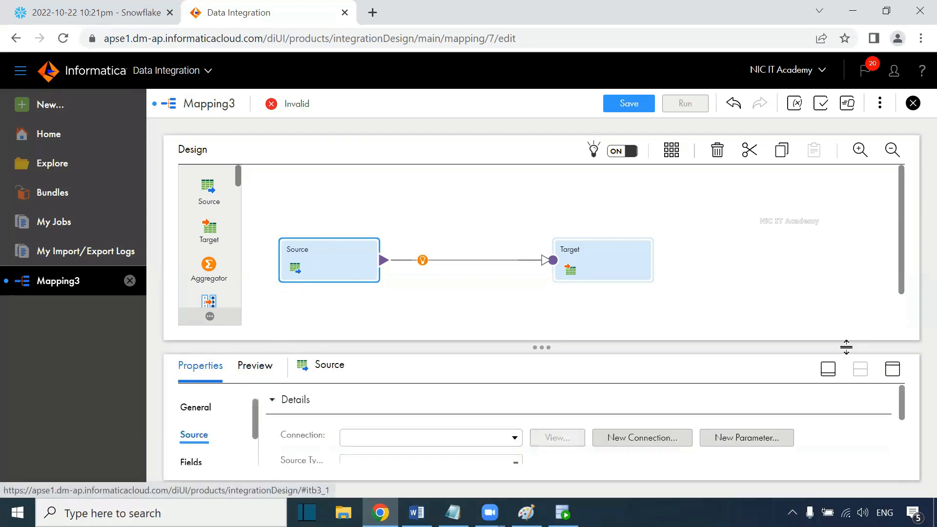
left_click(203, 413)
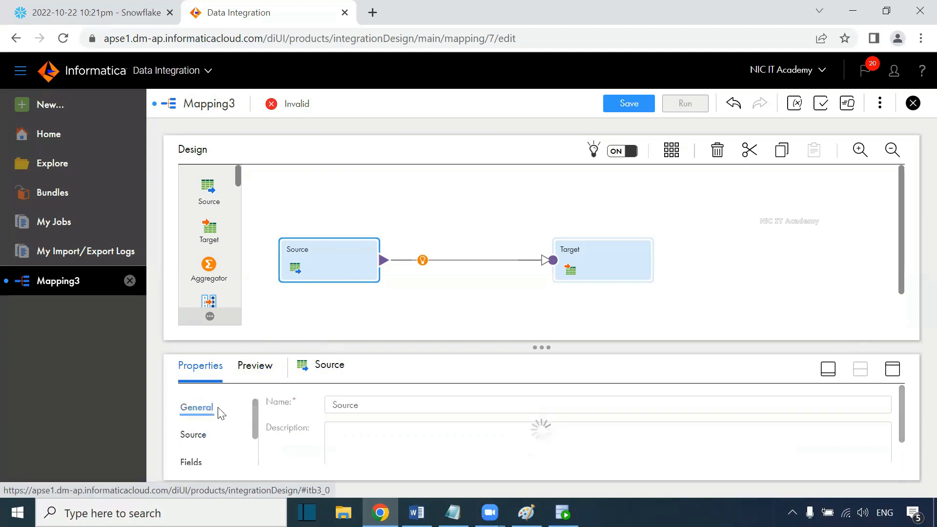
double_click(358, 408)
type("Employees")
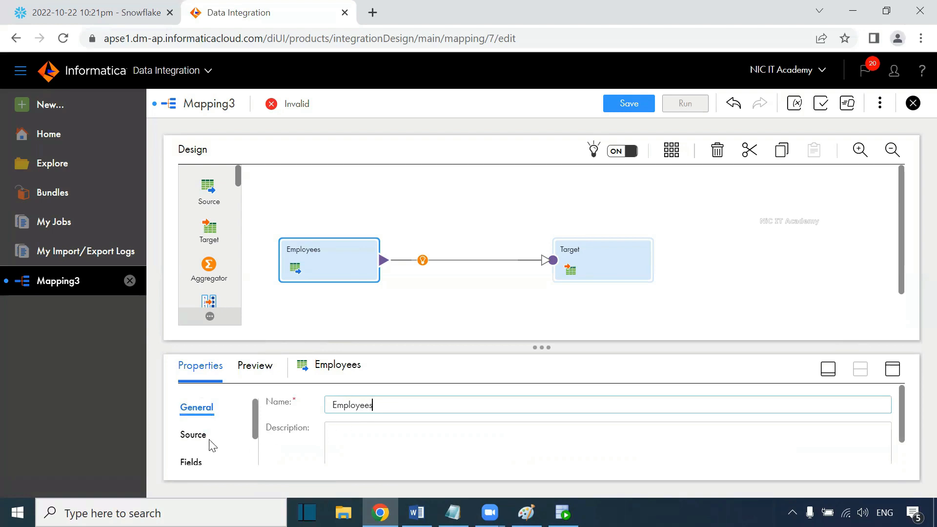
left_click(184, 436)
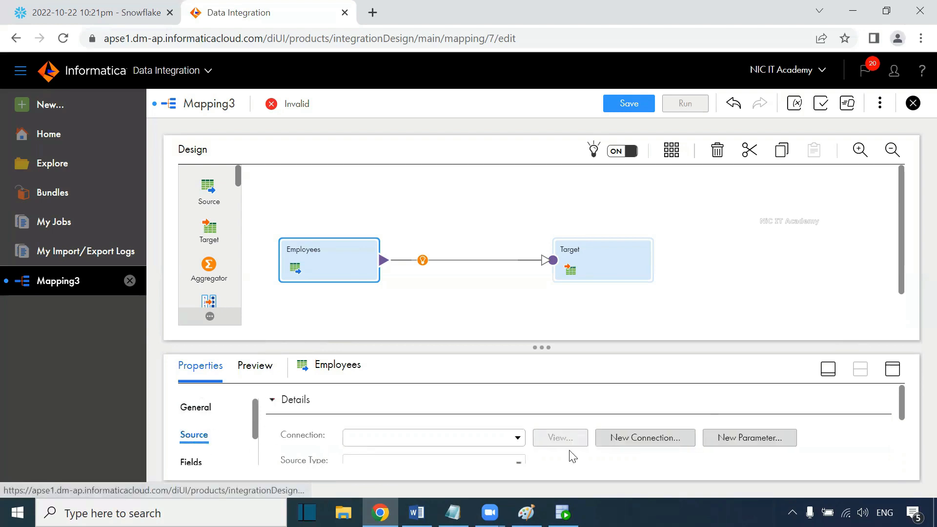
left_click(893, 369)
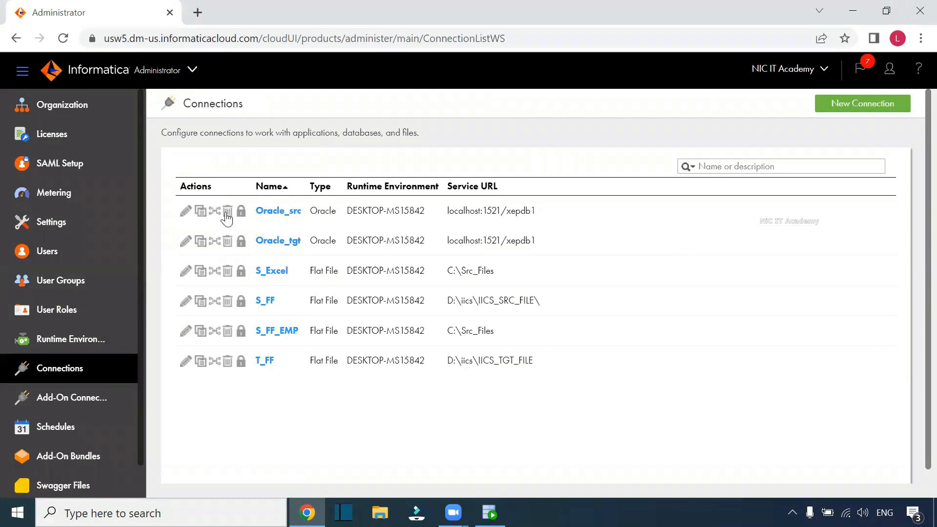
Step: Try to delete the Oracle_src connection
left_click(227, 215)
left_click(523, 124)
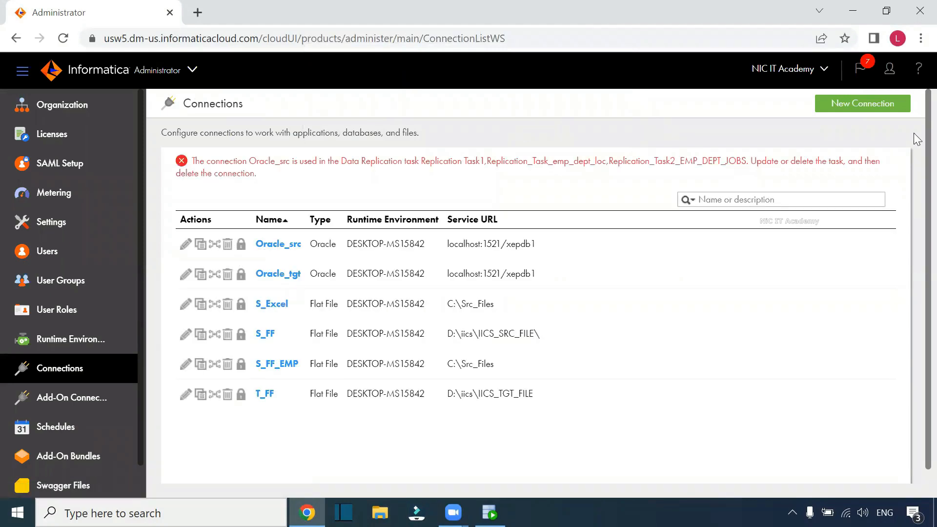
Step: Create a new Oracle connection named Oracle_Source on the DESKTOP-MS15842 runtime environment
left_click(868, 108)
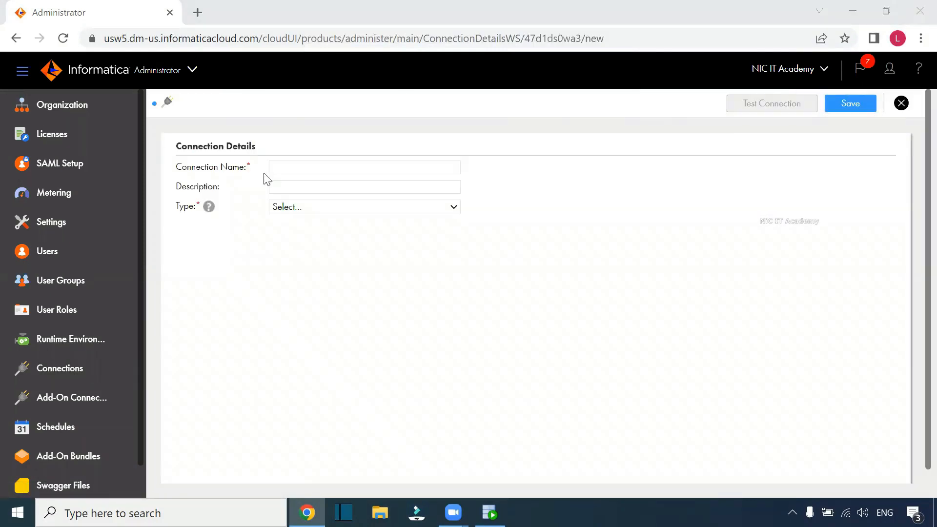
left_click(308, 169)
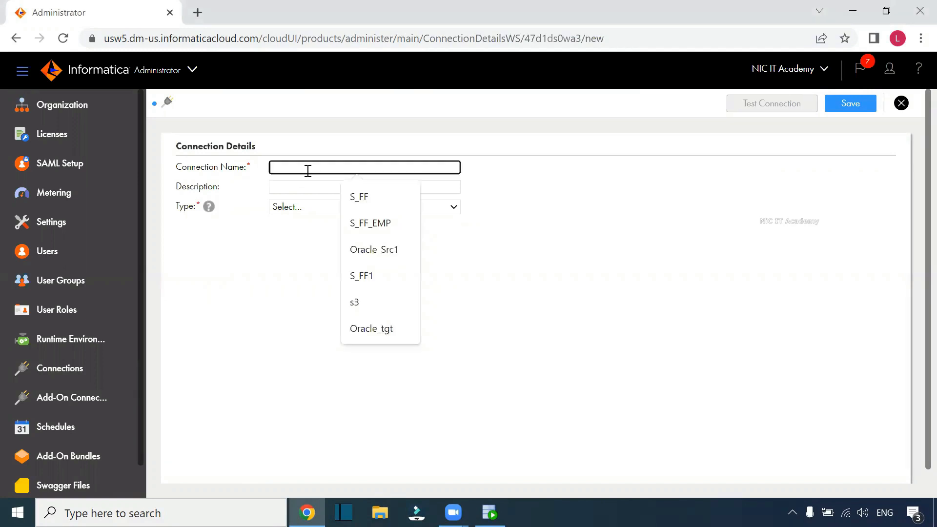
type("Ora")
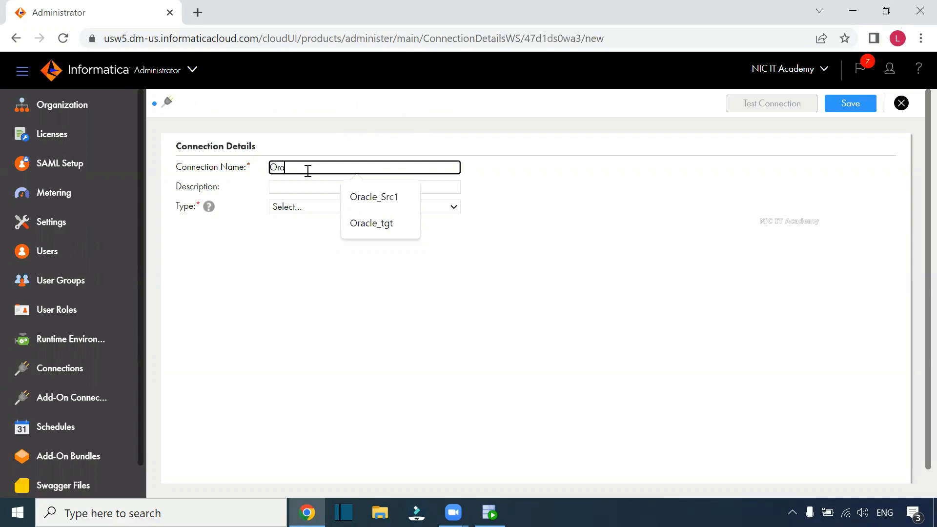
type("cle_Sr")
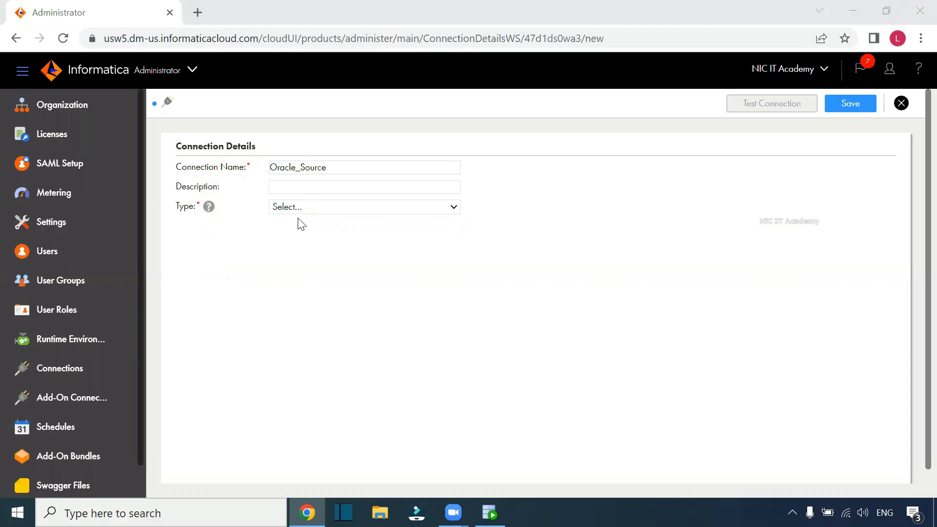
left_click(301, 214)
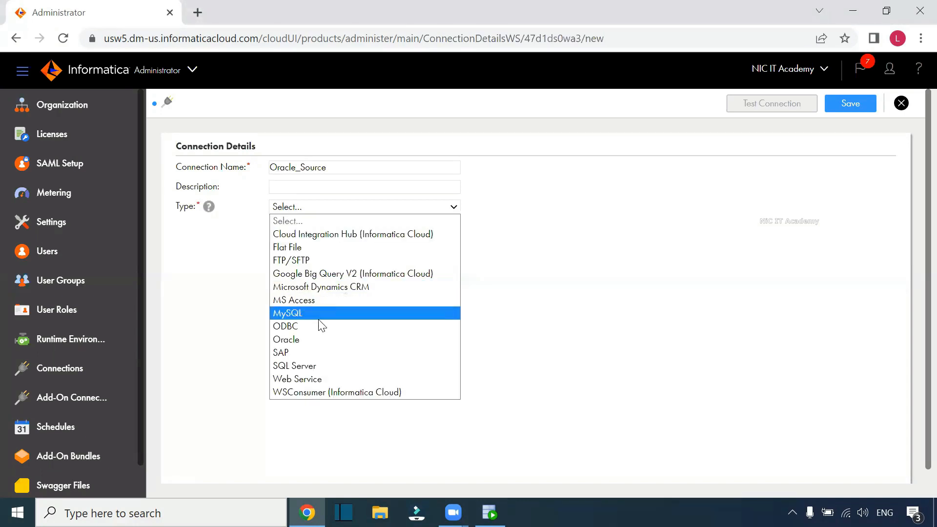
left_click(318, 336)
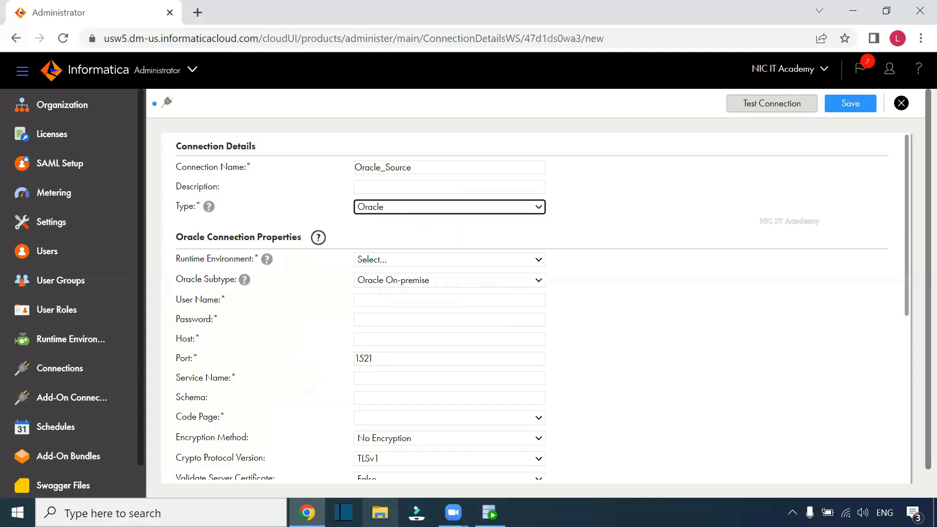
left_click(393, 259)
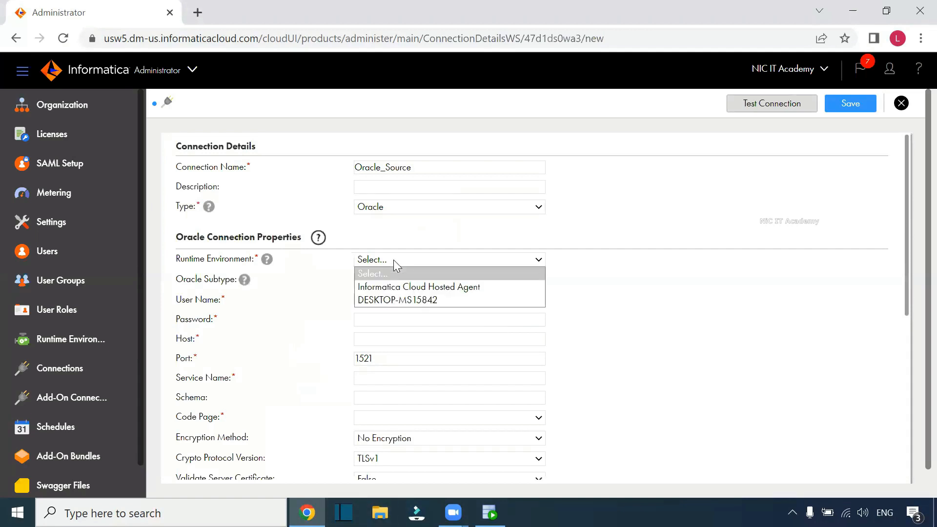
left_click(399, 299)
left_click(612, 298)
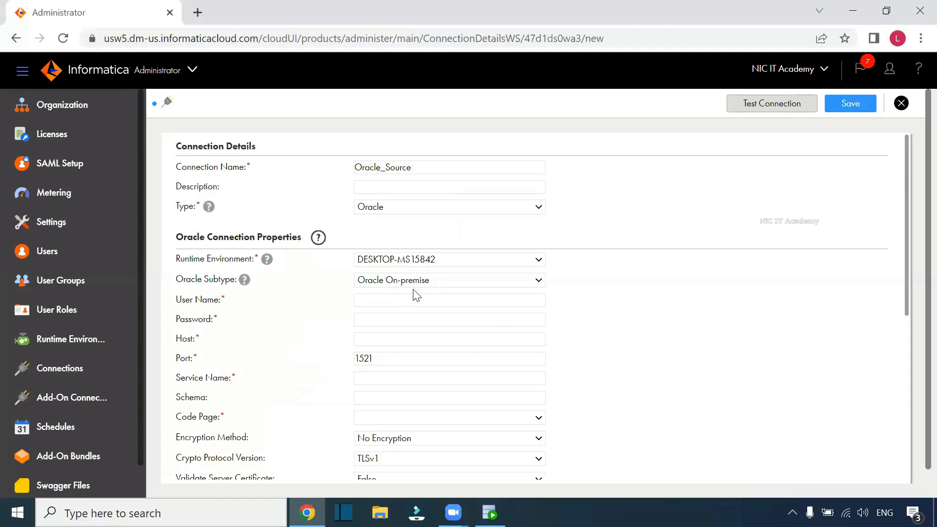
Step: Enter the user name hr and the connection password
left_click(377, 305)
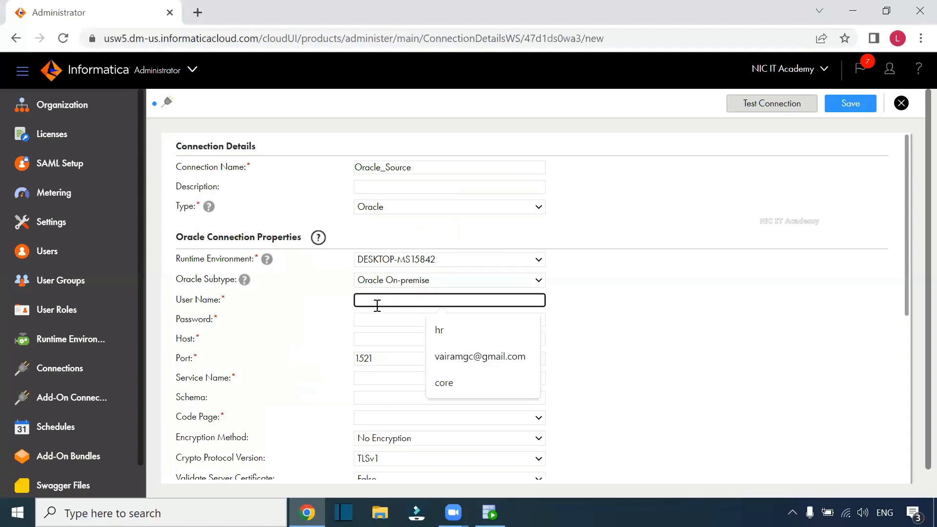
type("hr")
left_click(383, 320)
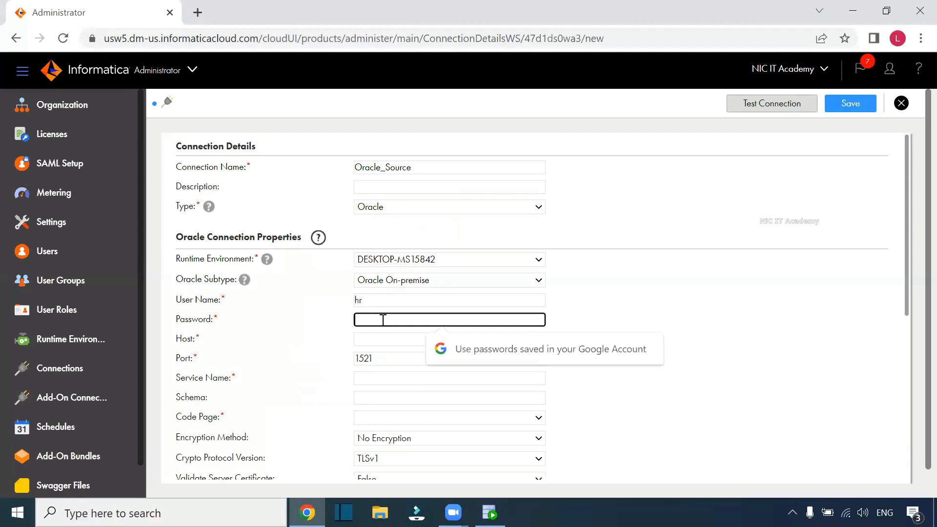
type("hr")
left_click(599, 349)
Step: Set the host to localhost and the service name to xepdb1
left_click(411, 340)
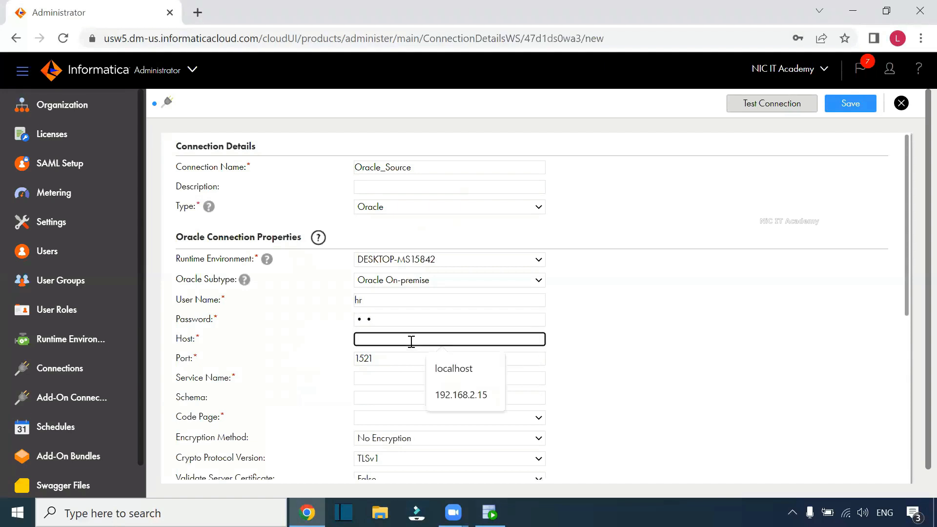
left_click(452, 369)
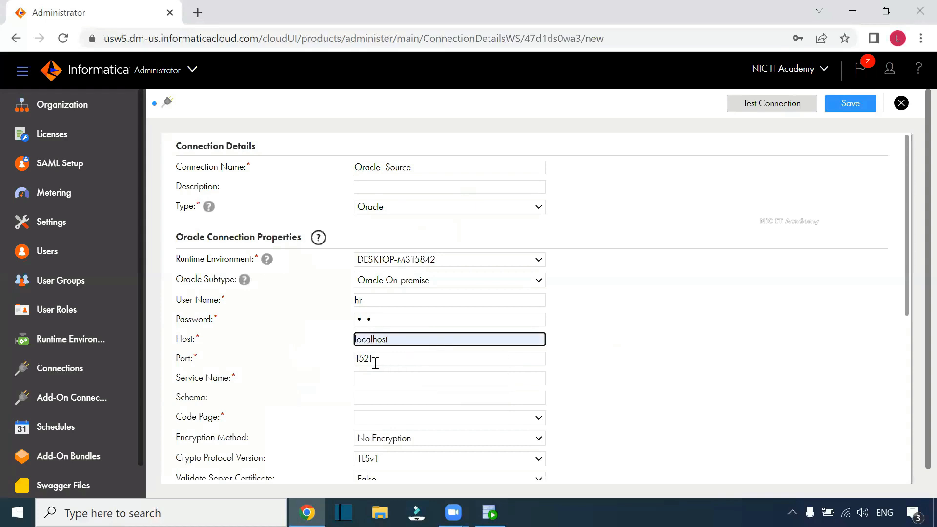
key("Tab")
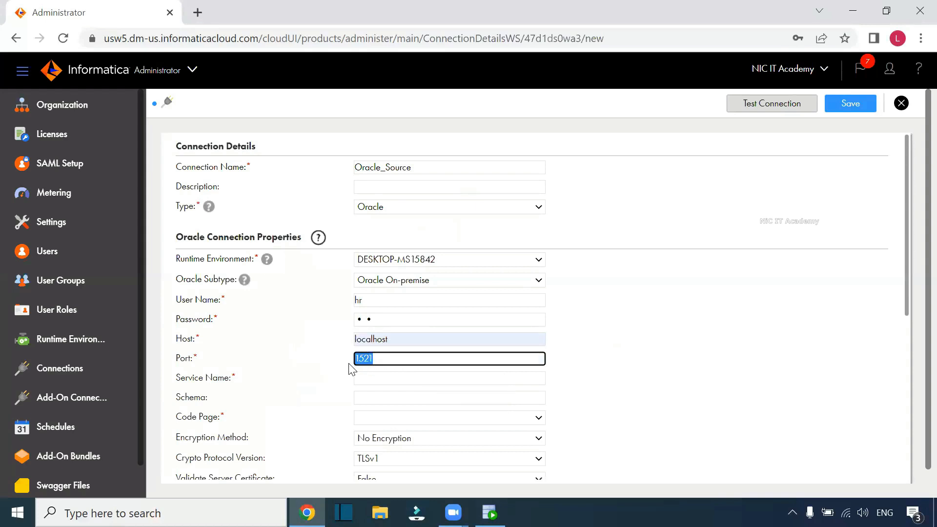
left_click(379, 382)
left_click(464, 436)
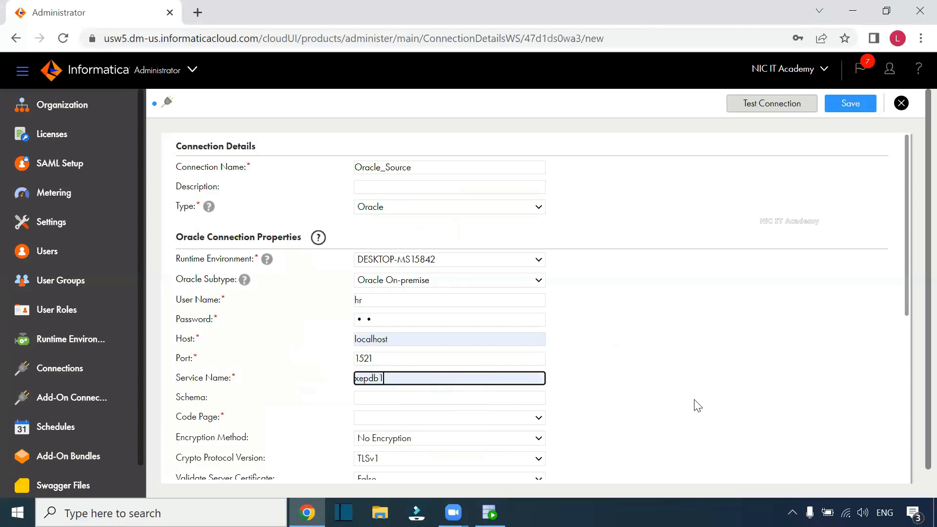
Step: Set the connection's code page to UTF-8
left_click(400, 417)
scroll(439, 293, "down", 1)
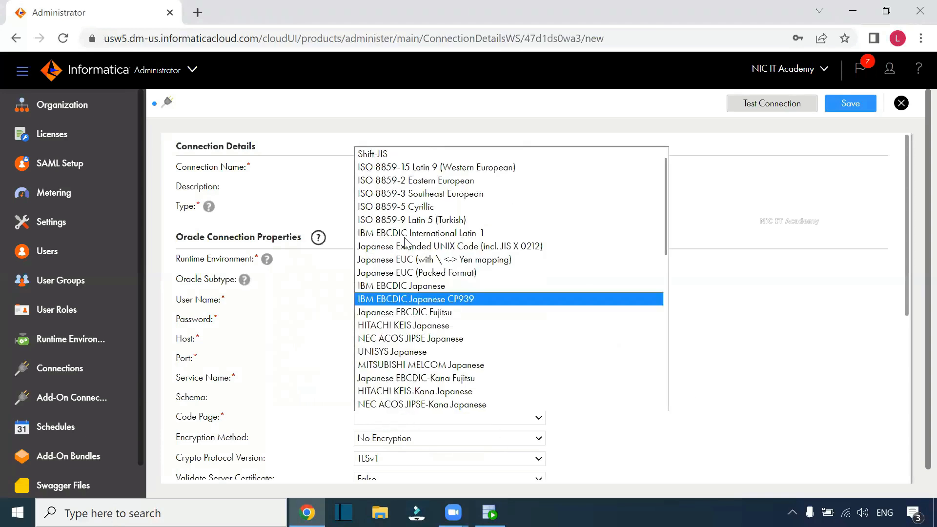
scroll(436, 267, "up", 1)
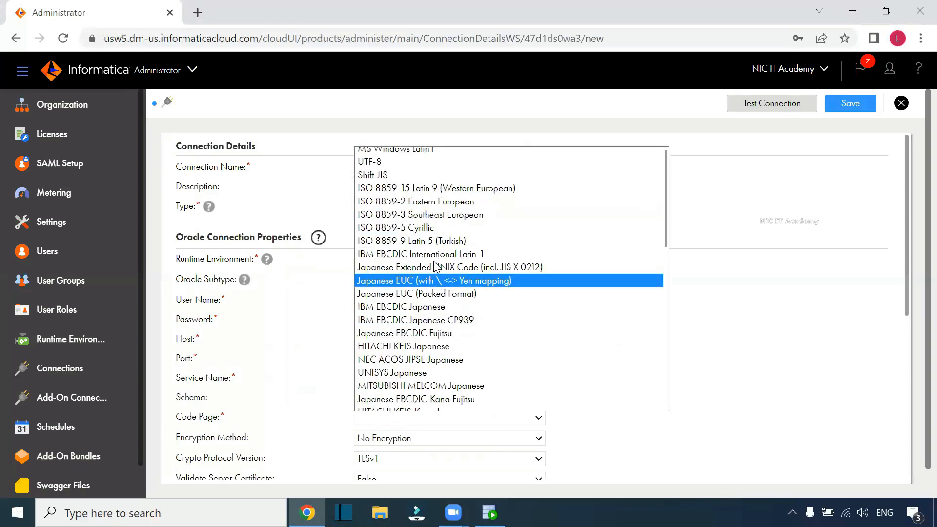
left_click(400, 164)
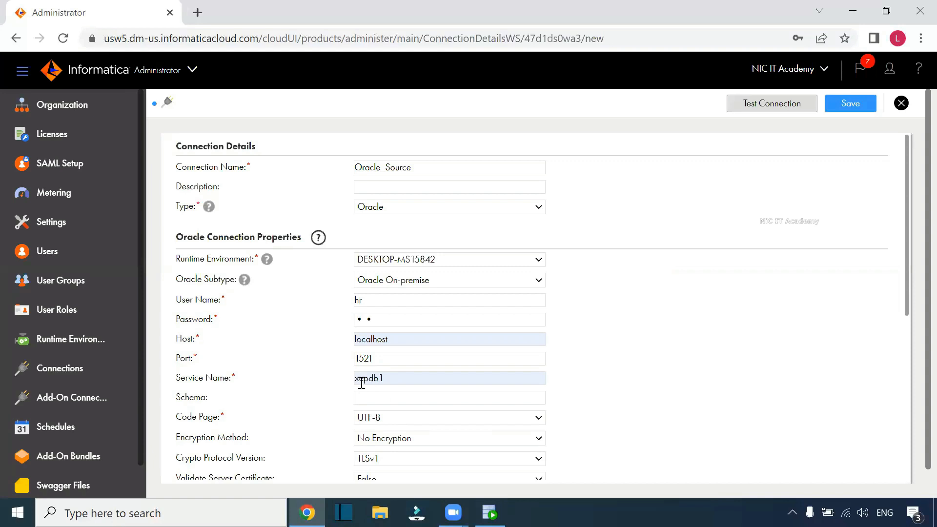
Step: Change the service name to xe
left_click(396, 383)
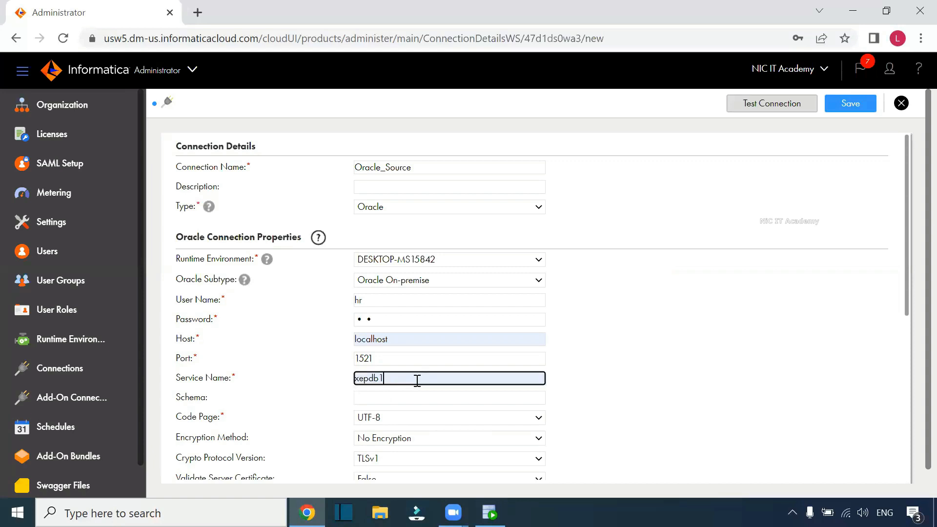
key("BackSpace")
key("BackSpace")
key("BackSpace")
key("BackSpace")
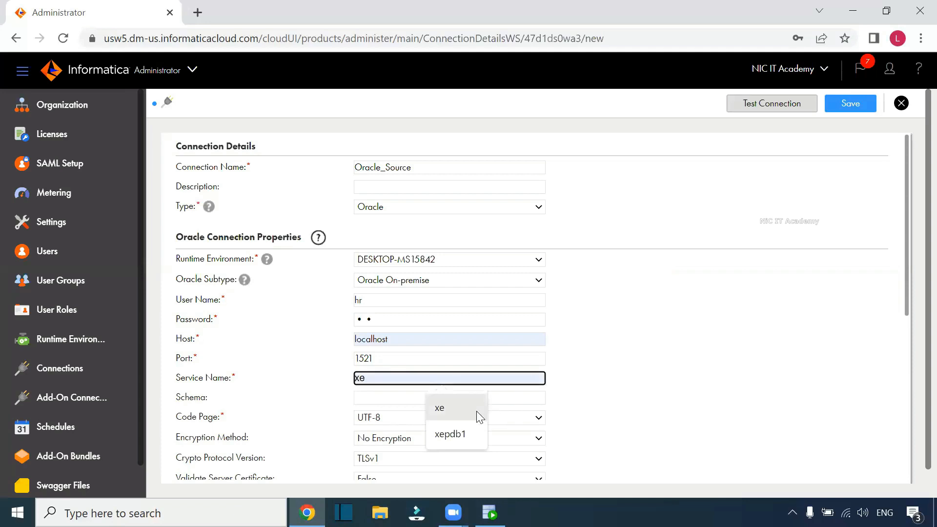
left_click(250, 178)
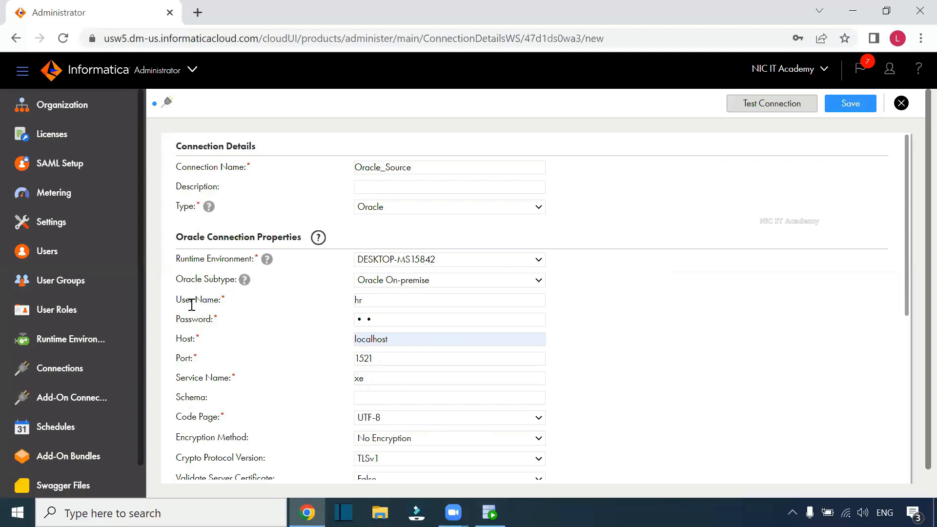
left_click_drag(177, 300, 218, 300)
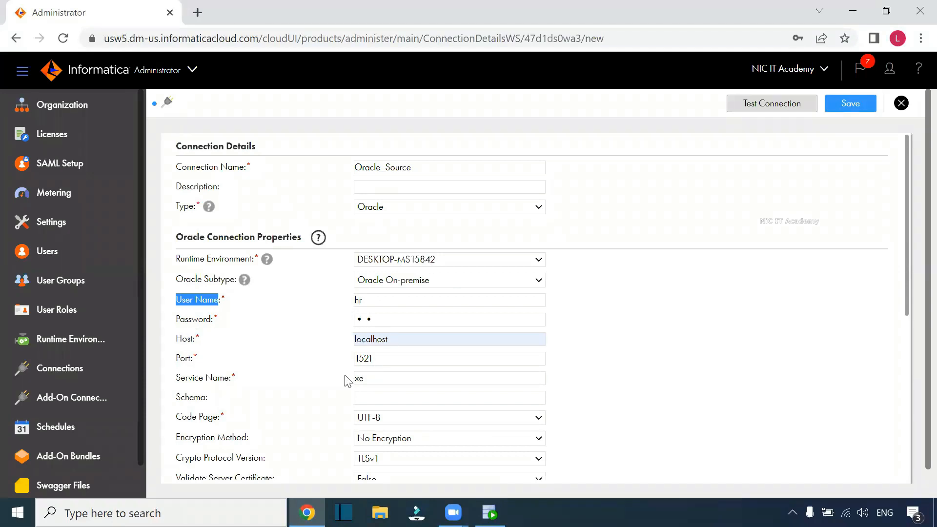
left_click_drag(181, 378, 240, 381)
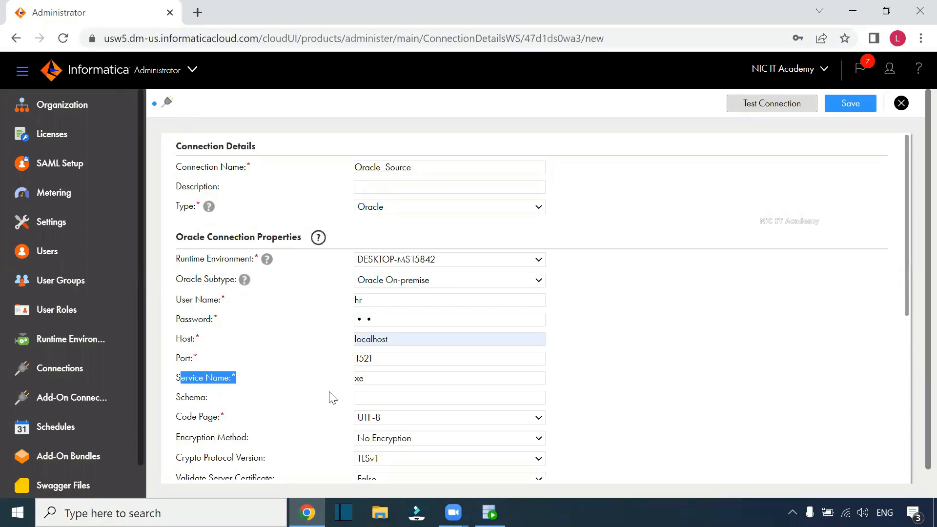
left_click_drag(187, 417, 260, 420)
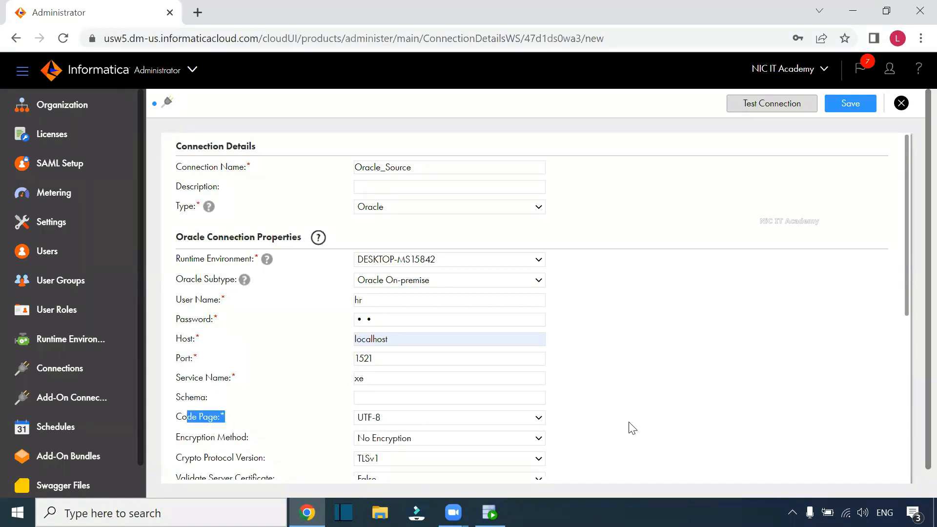
scroll(631, 430, "down", 5)
scroll(632, 431, "up", 5)
left_click(651, 394)
key("ctrl+plus")
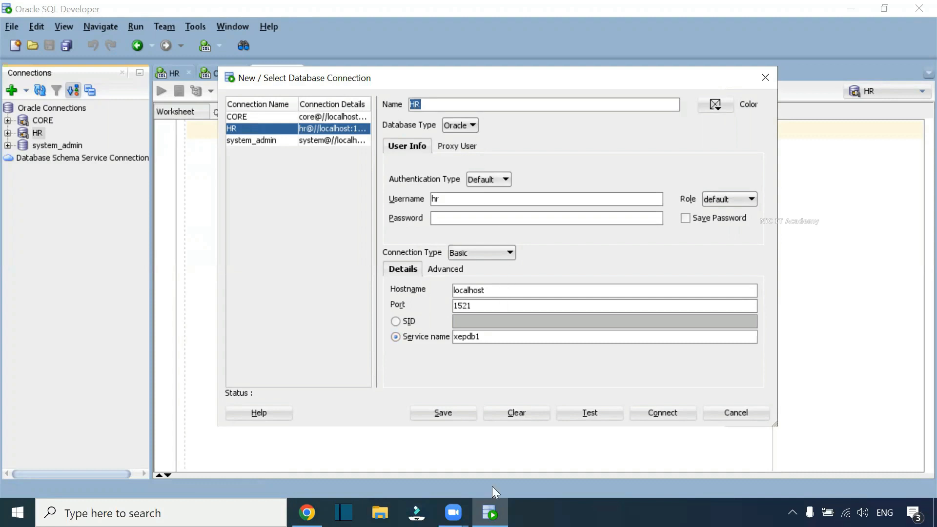
mouse_move(307, 513)
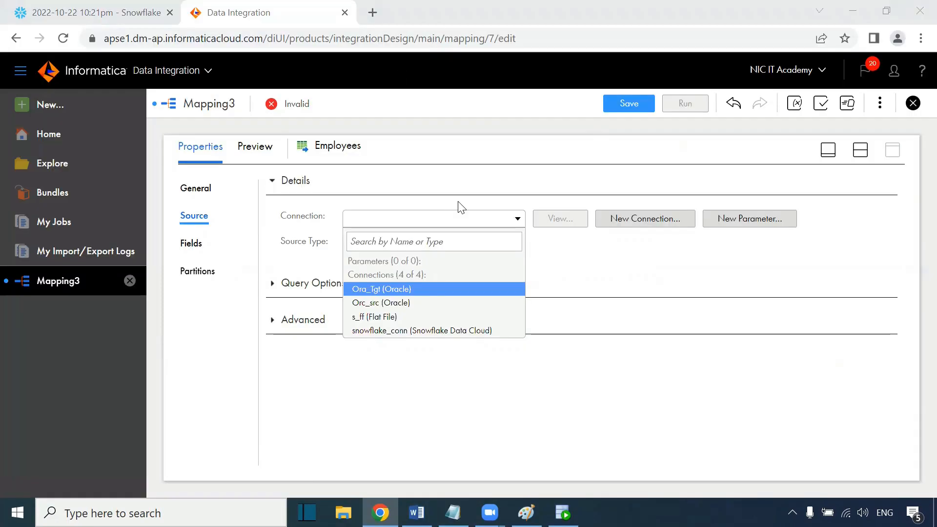
Step: Set the source connection to Orc_src (Oracle), choose the EMPLOYEES table as source object, and review its fields
left_click(466, 214)
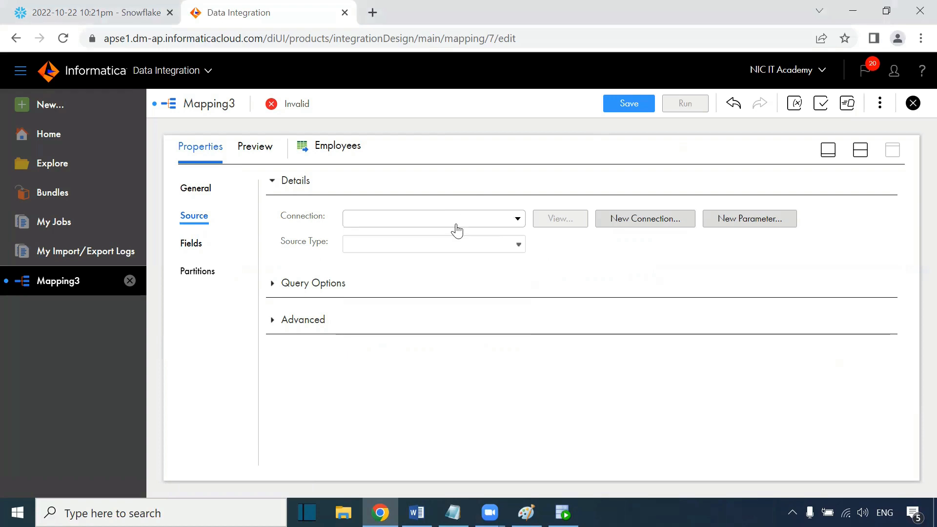
left_click(455, 224)
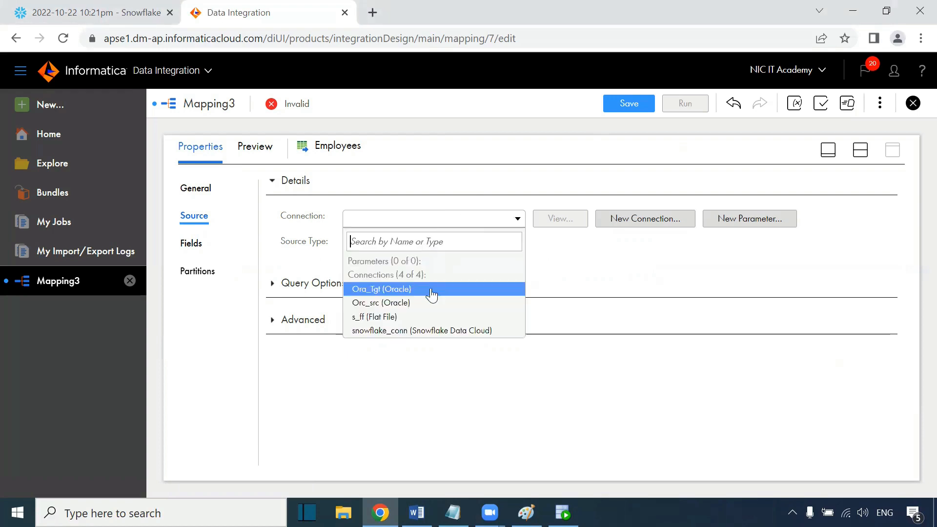
left_click(386, 303)
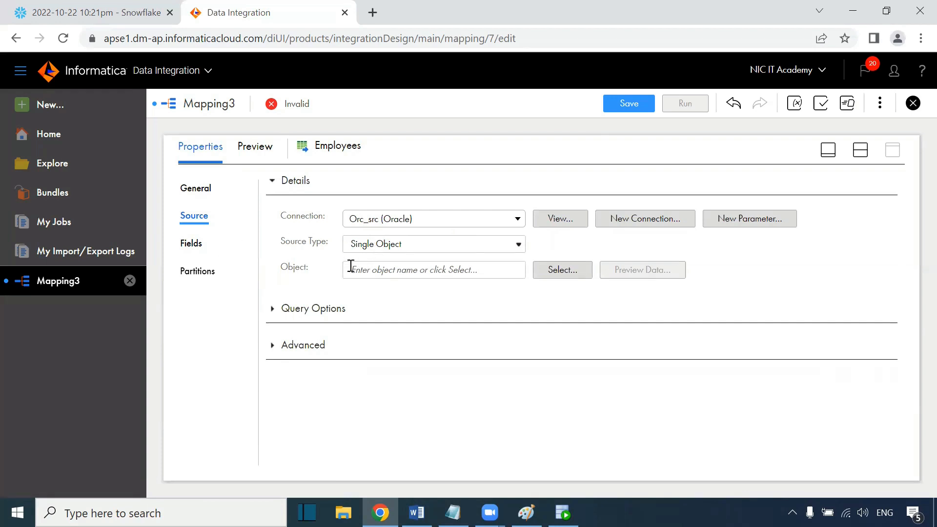
left_click(583, 275)
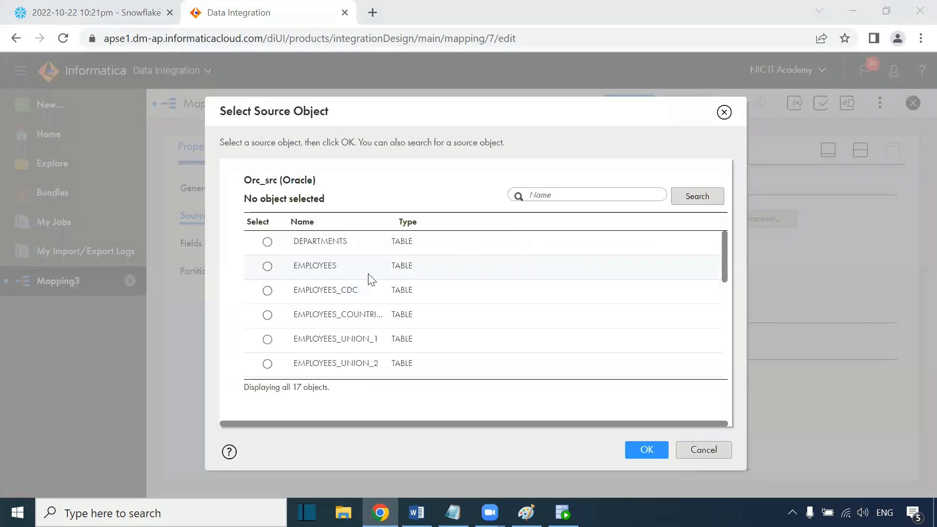
left_click(359, 276)
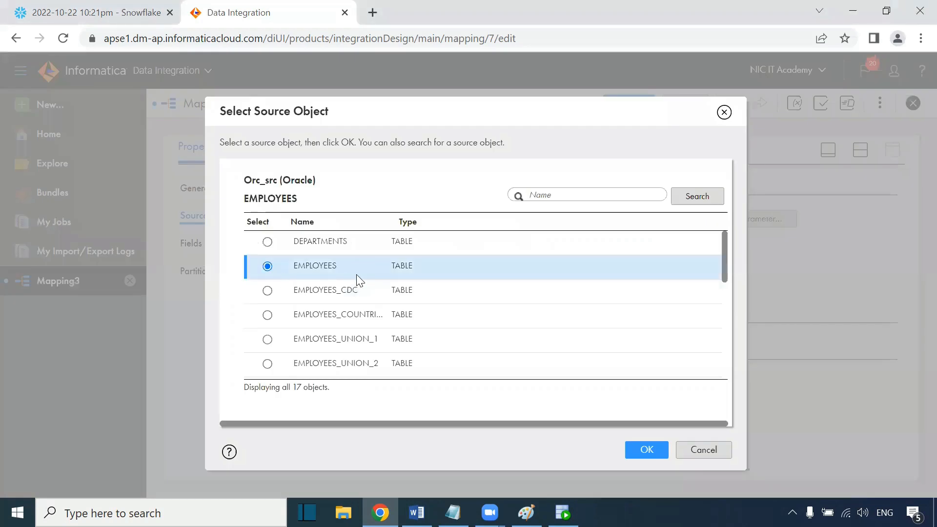
left_click(646, 449)
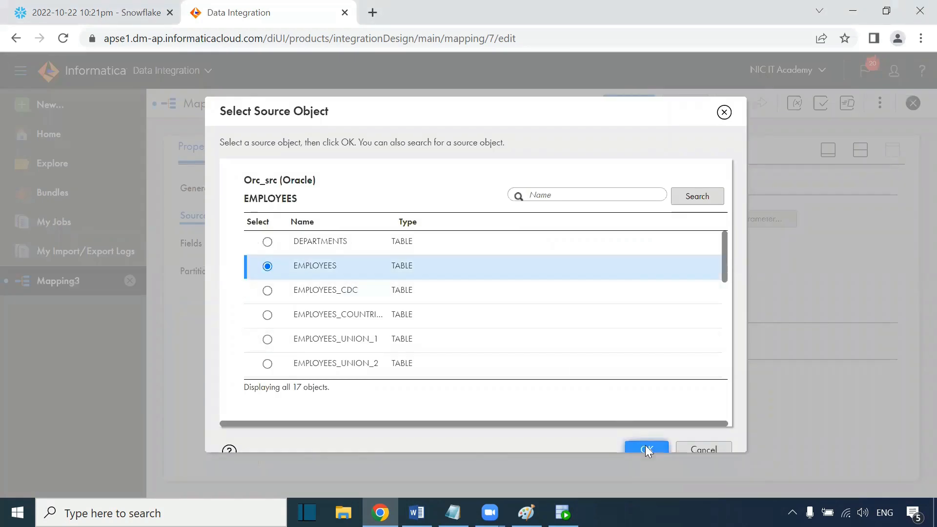
left_click(199, 250)
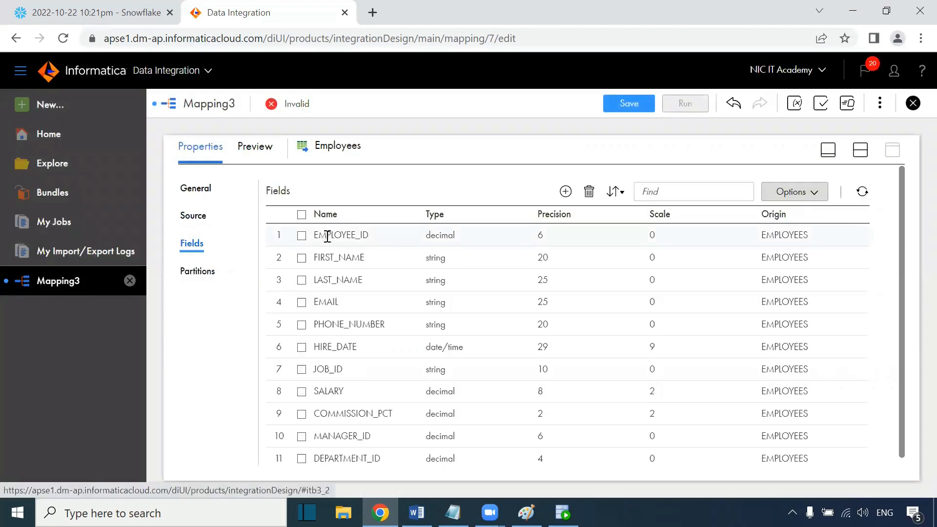
left_click(200, 218)
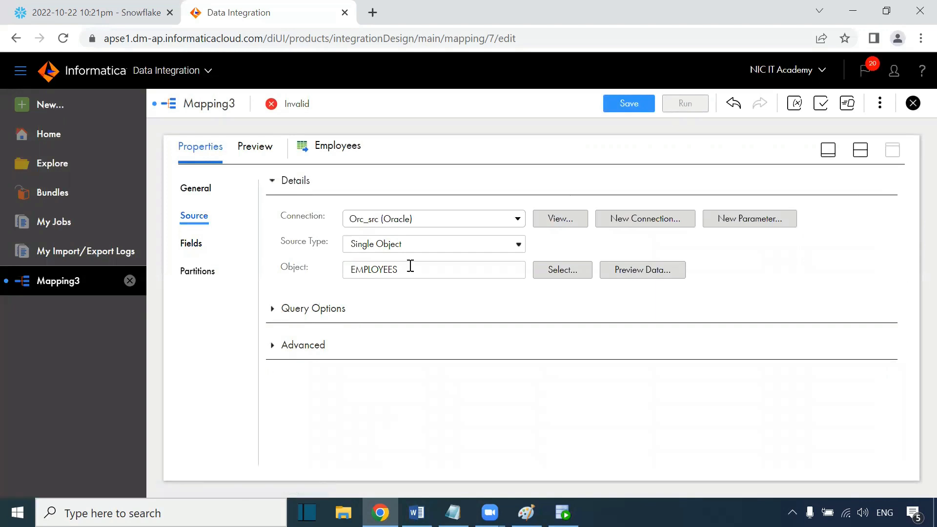
Step: Select the Target transformation in the mapping and rename it T_Employees
left_click(861, 150)
left_click(606, 243)
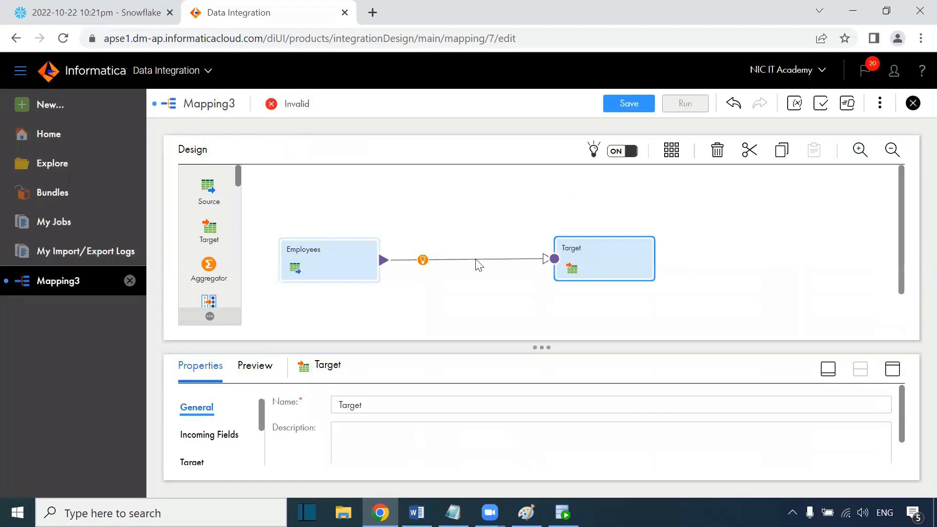
left_click(893, 369)
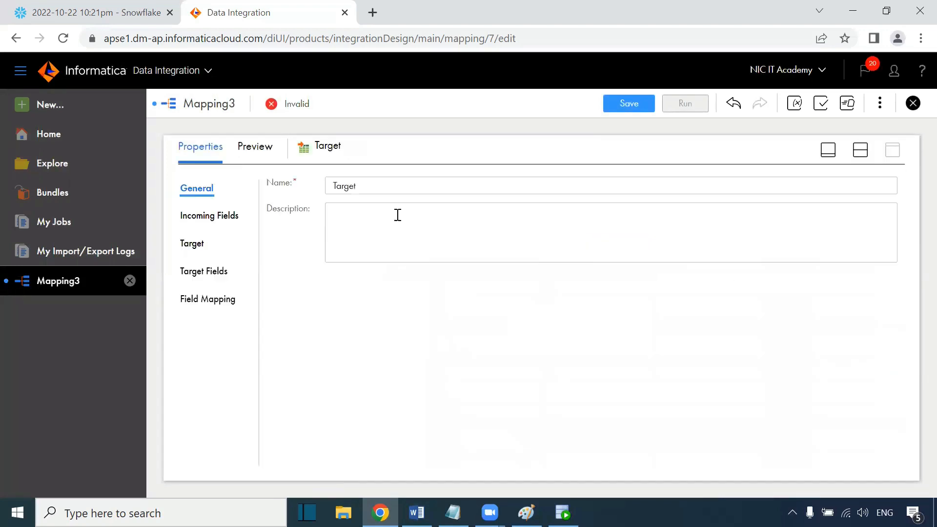
left_click_drag(378, 187, 324, 189)
type("T_Emplo")
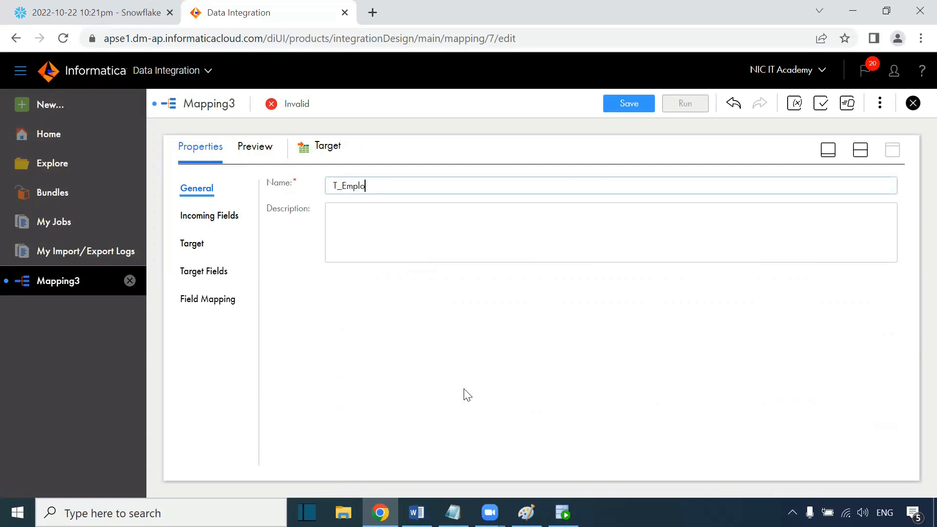
Step: Set the target connection to snowflake_conn (Snowflake Data Cloud)
left_click(195, 247)
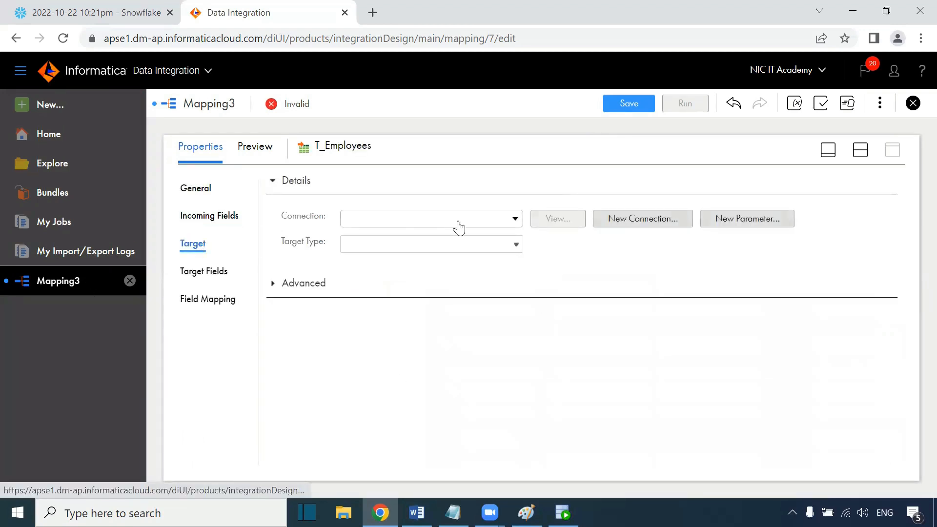
left_click(461, 224)
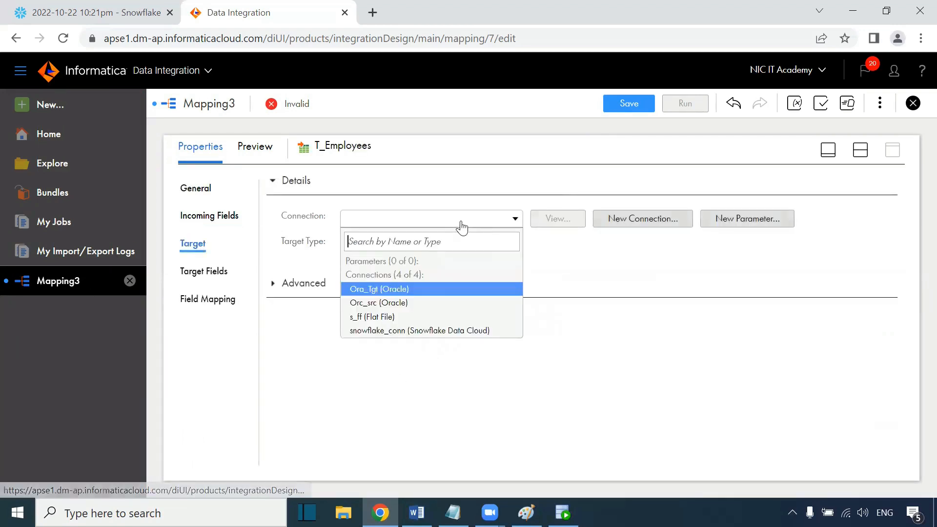
left_click(401, 332)
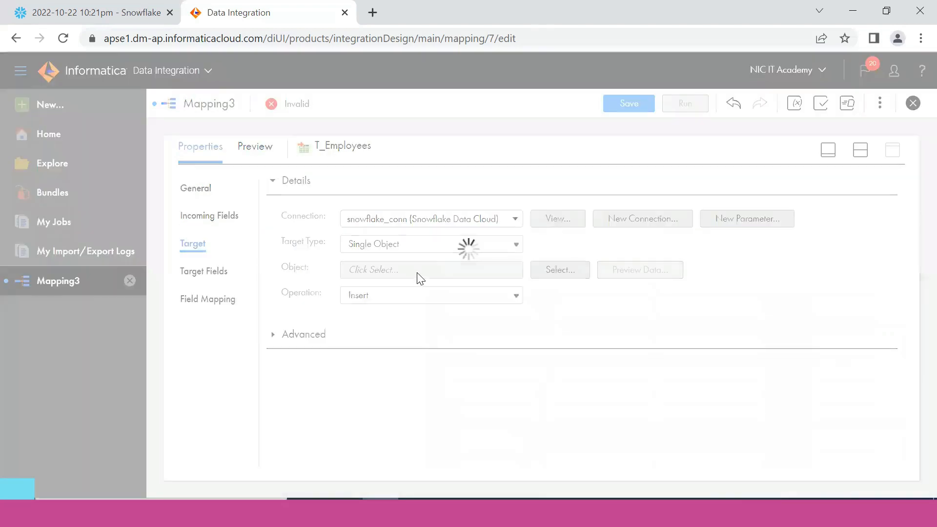
Step: Select the existing T_EMPLOYEES table under REPORTING_DB's DEV schema as the target object
left_click(563, 276)
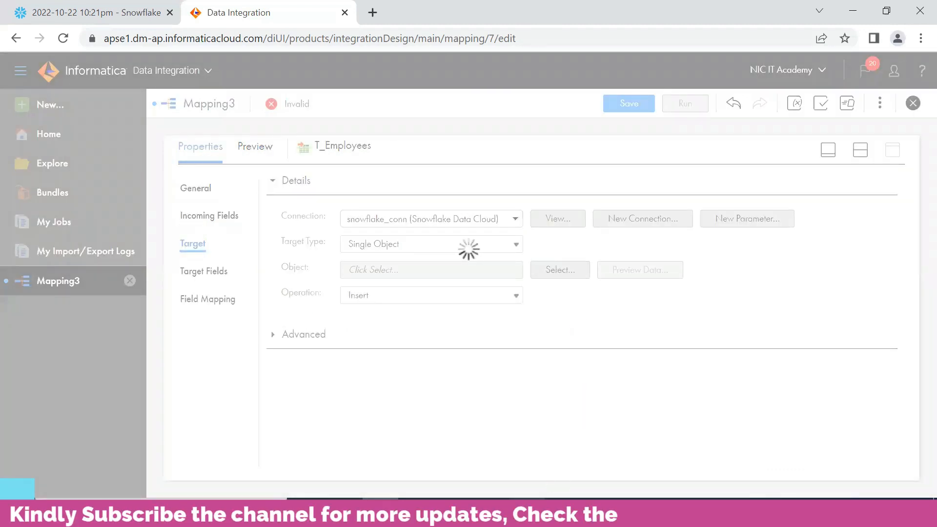
left_click(527, 513)
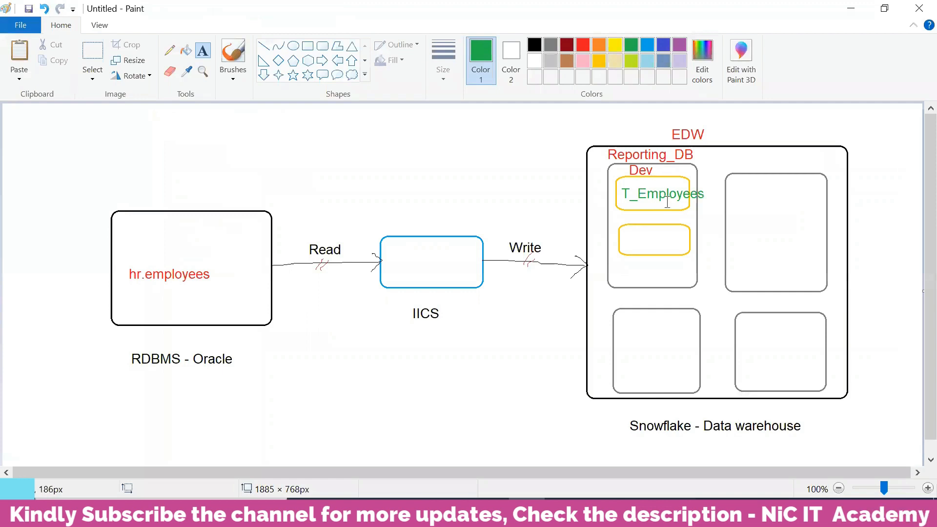
left_click(381, 512)
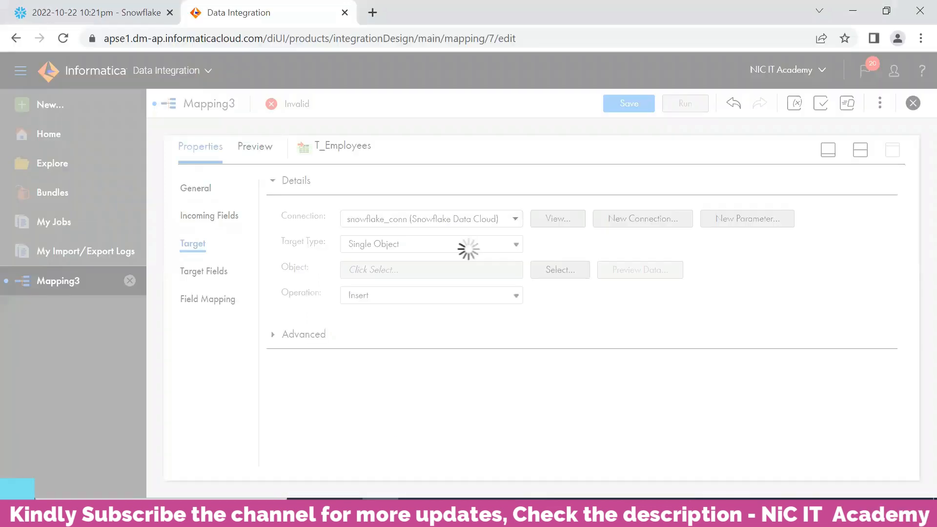
left_click(131, 15)
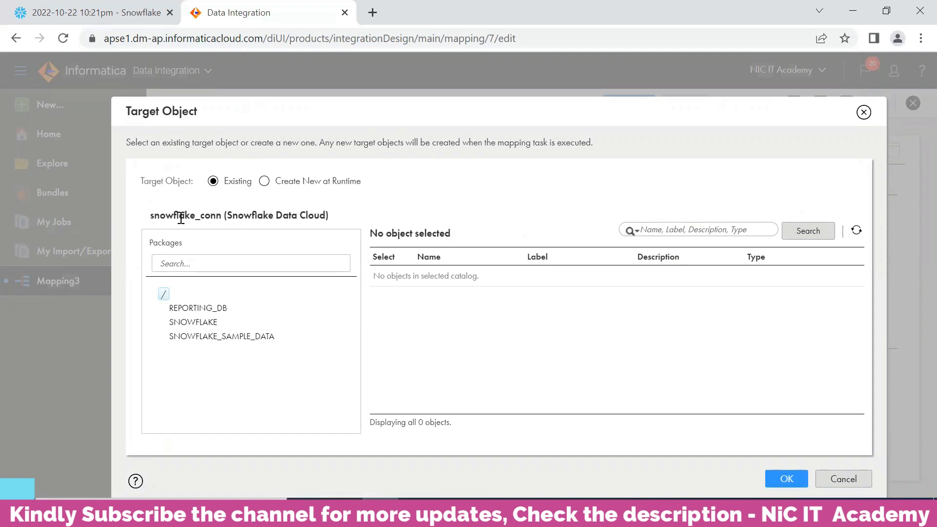
left_click(218, 313)
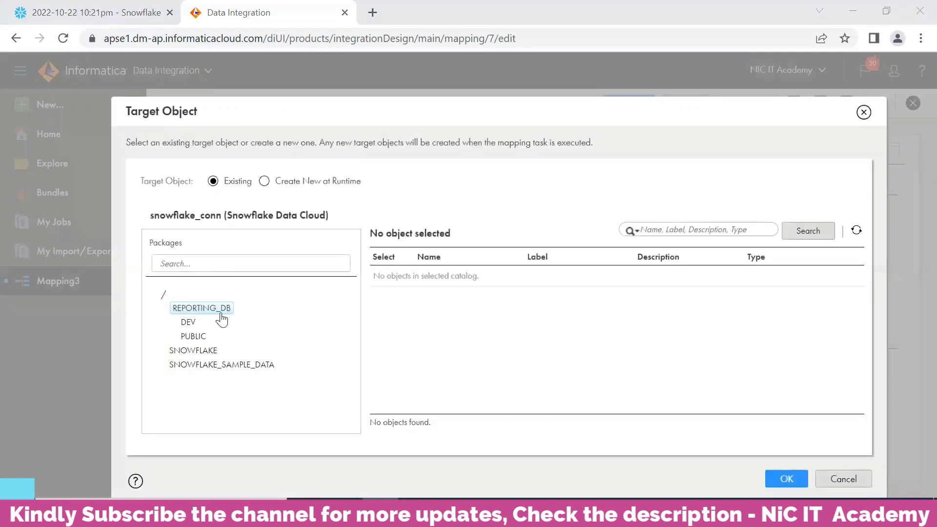
left_click(190, 324)
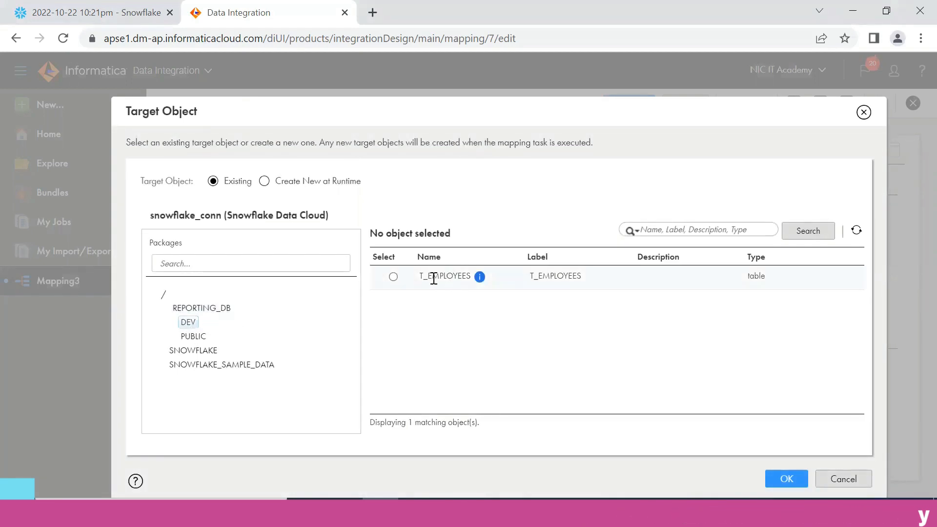
left_click(394, 277)
left_click(786, 479)
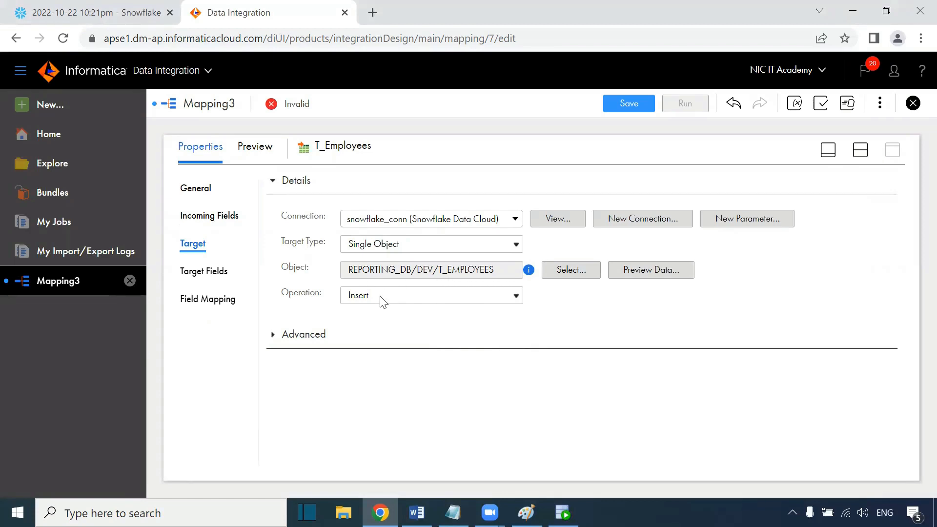
Step: Review the target's Insert operation and its advanced properties
left_click(383, 299)
left_click(381, 297)
left_click(273, 335)
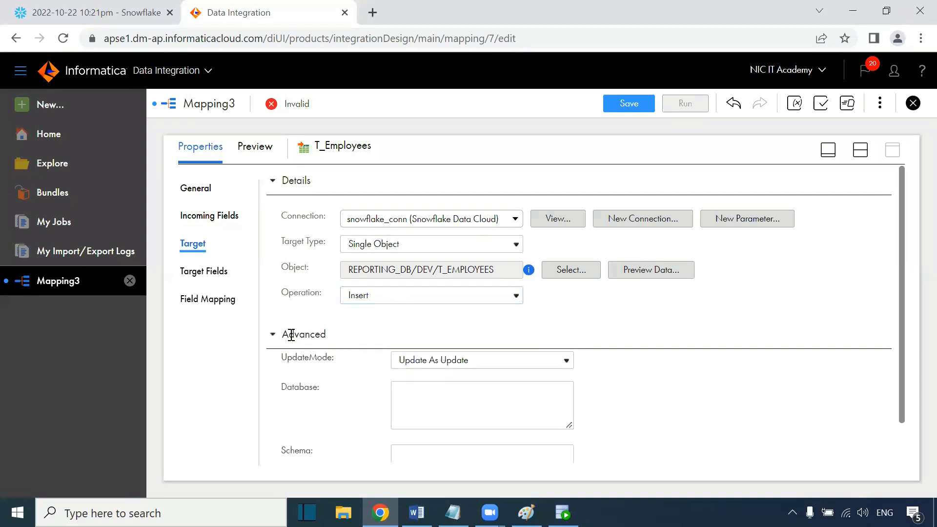
scroll(613, 384, "down", 3)
scroll(615, 385, "down", 6)
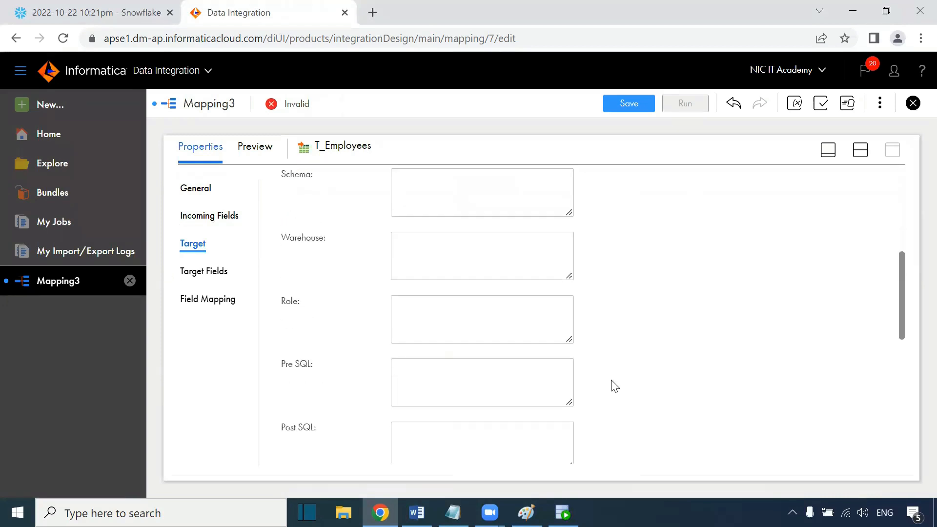
scroll(614, 386, "down", 2)
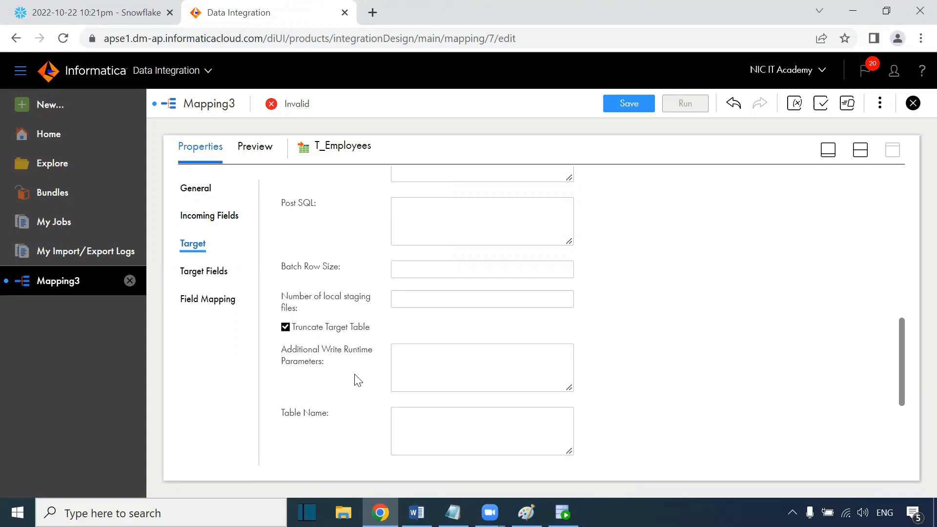
scroll(356, 379, "up", 6)
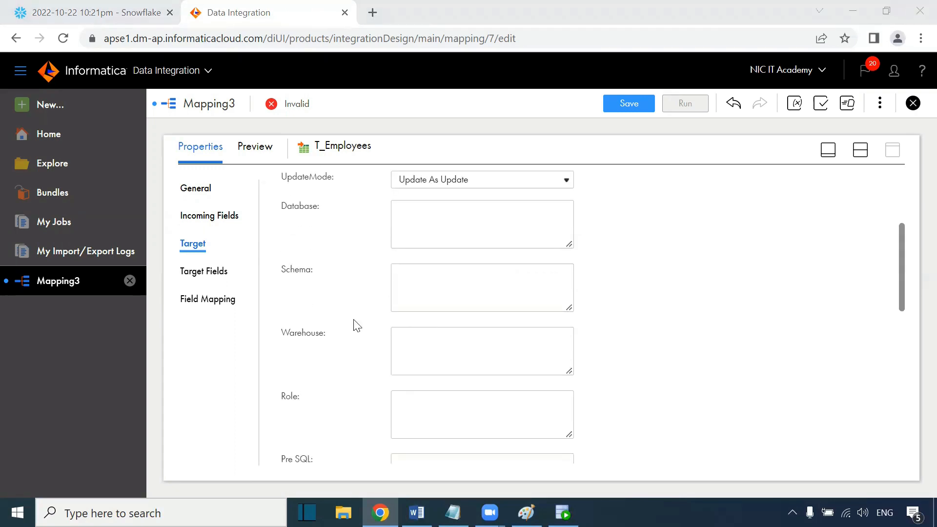
scroll(356, 326, "up", 4)
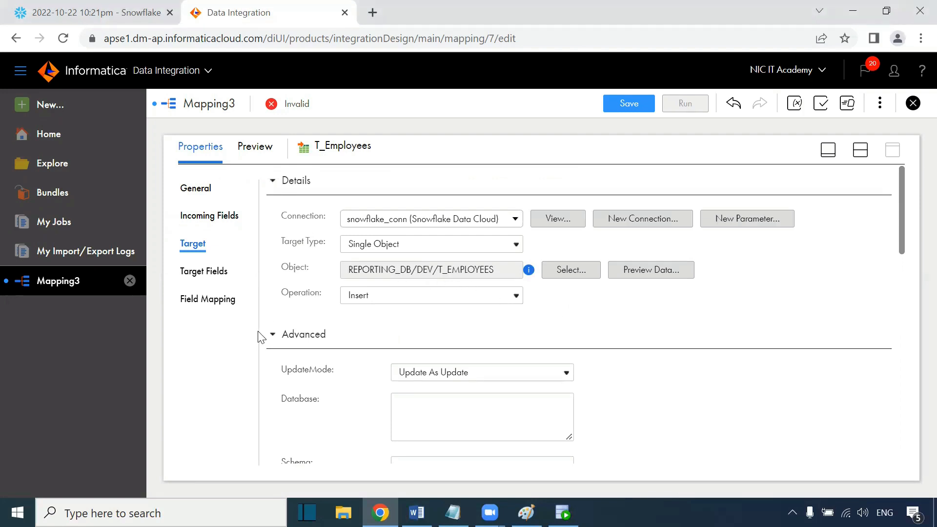
left_click(272, 335)
Step: Auto-map the target fields to the incoming fields with Smart Map and save the mapping
left_click(218, 300)
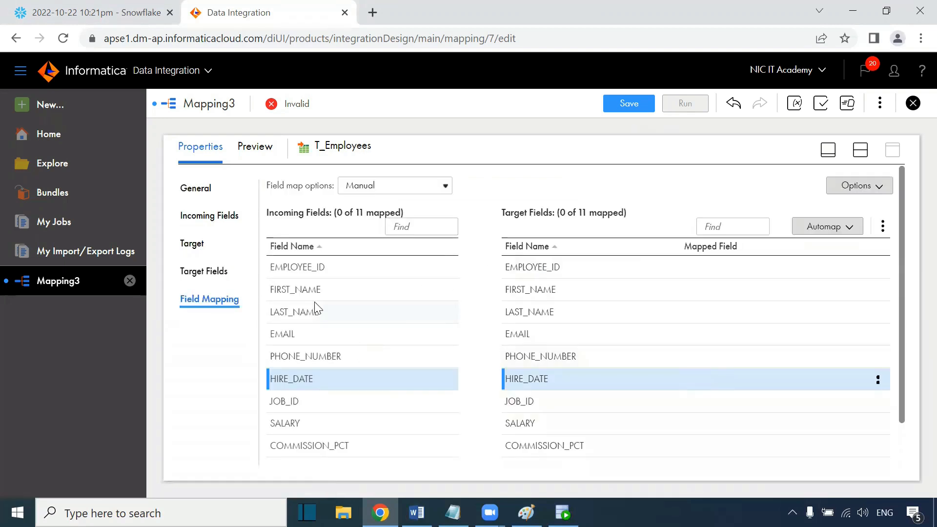
scroll(380, 311, "down", 1)
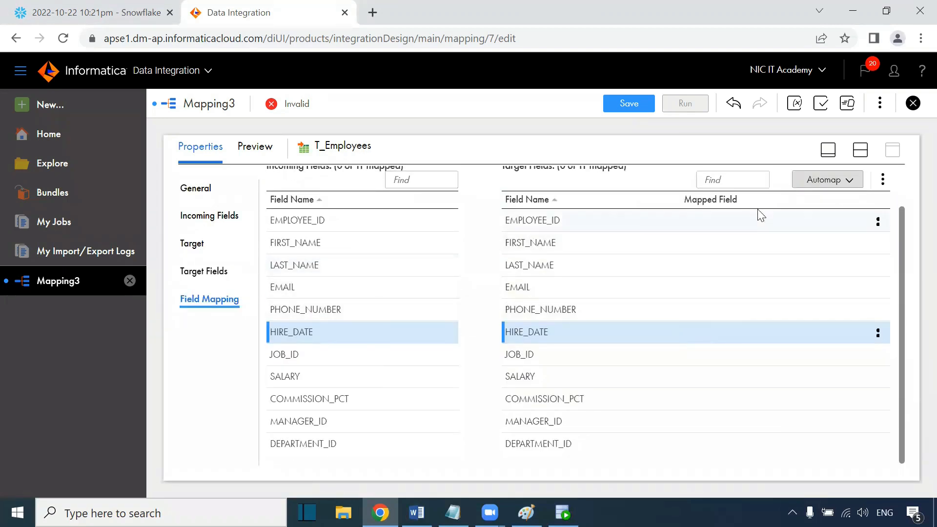
left_click(843, 182)
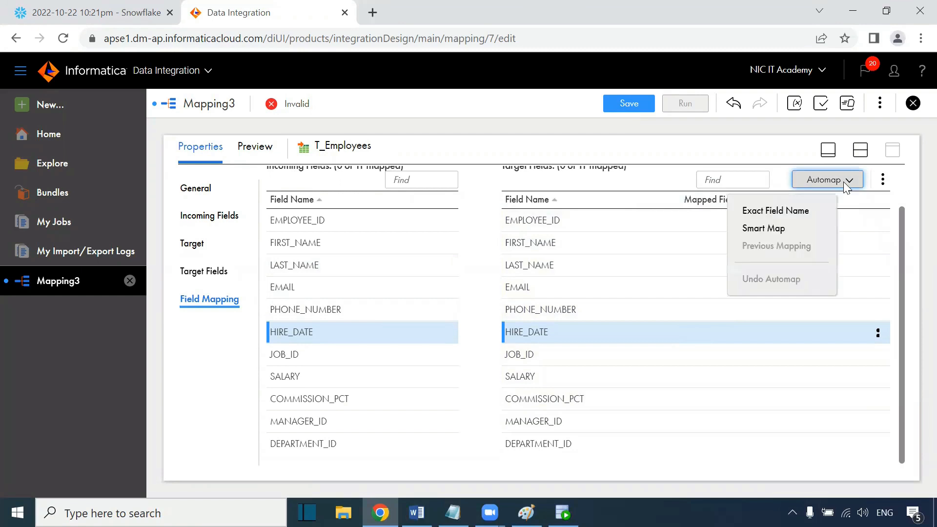
left_click(788, 228)
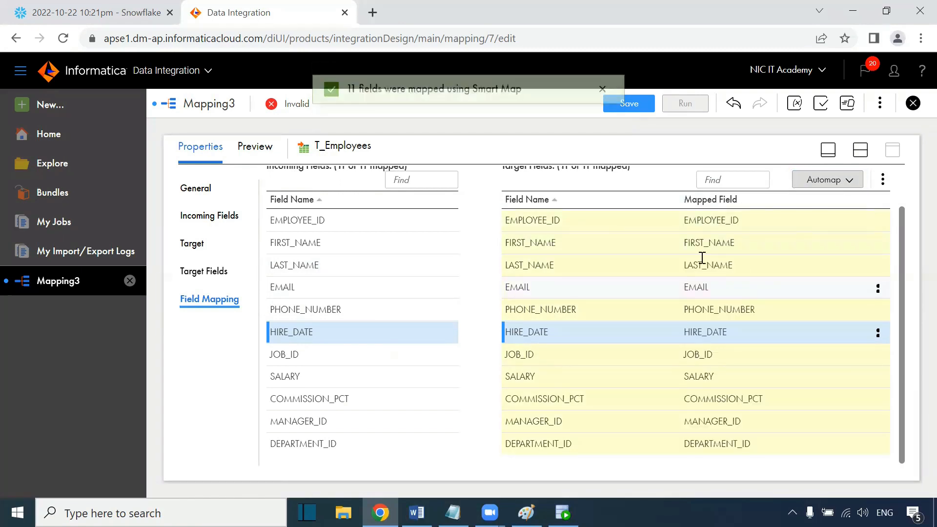
left_click(641, 101)
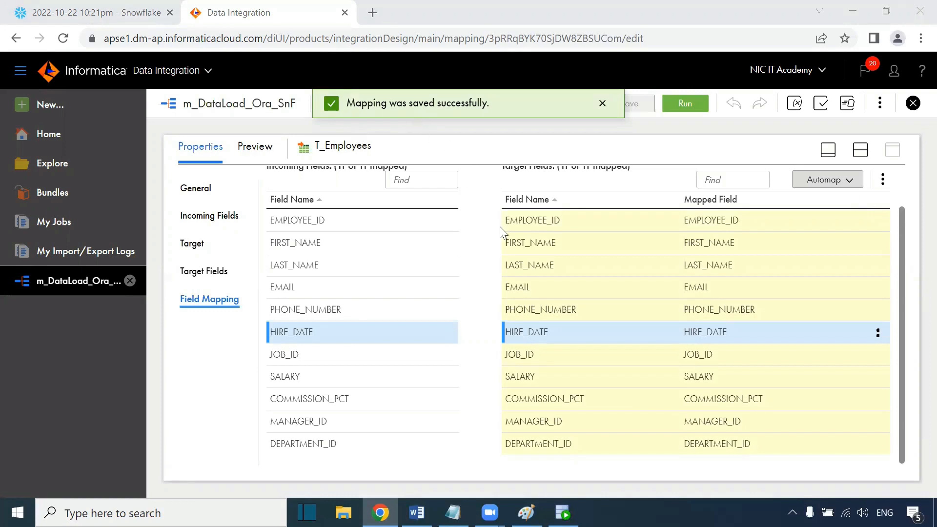
scroll(499, 227, "up", 2)
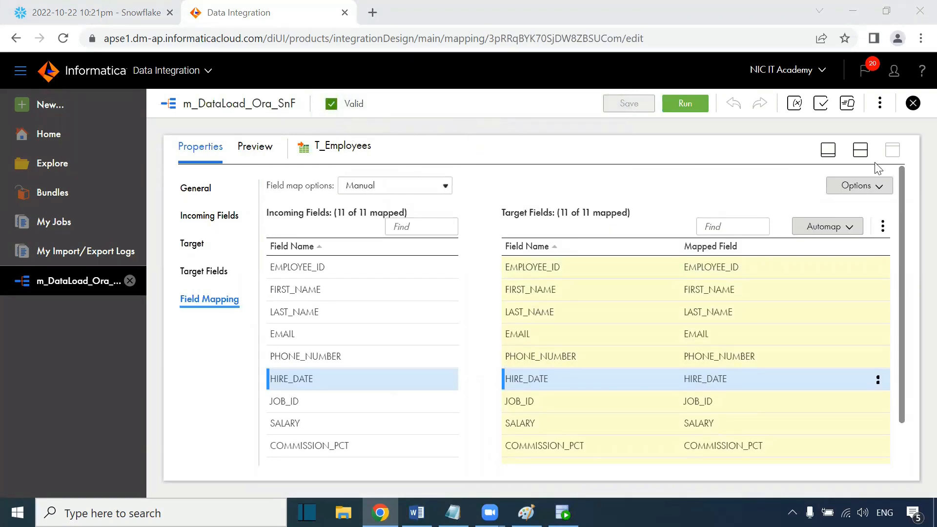
Step: Start a new Mapping Task and name it mt_DataLoad_Ora_SnF
left_click(859, 150)
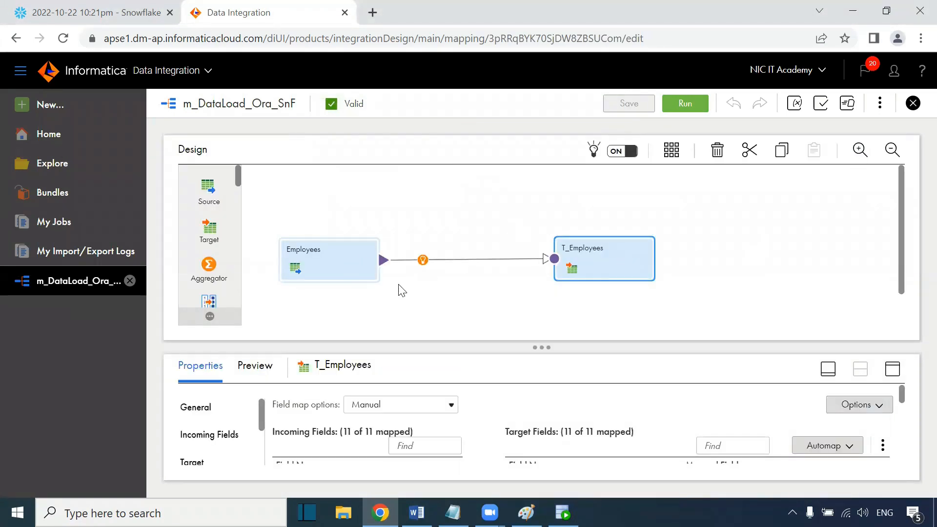
left_click(483, 242)
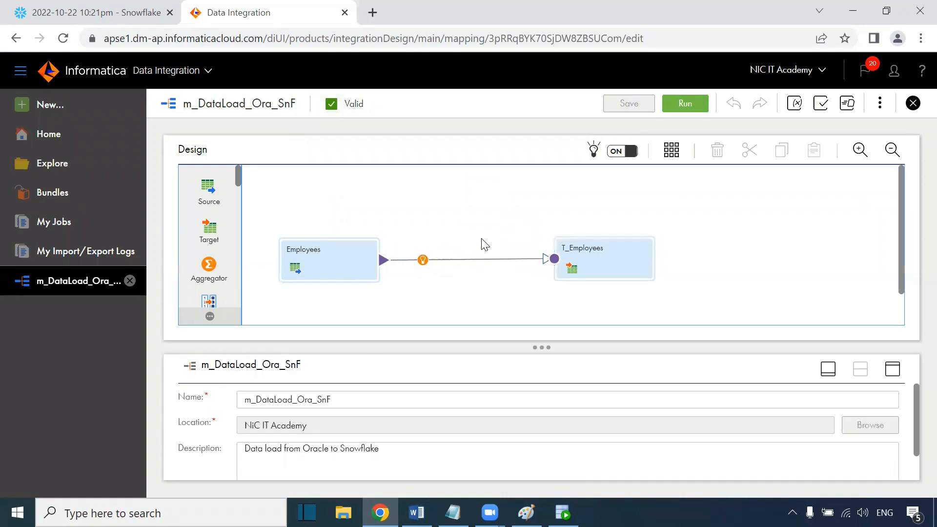
left_click(61, 106)
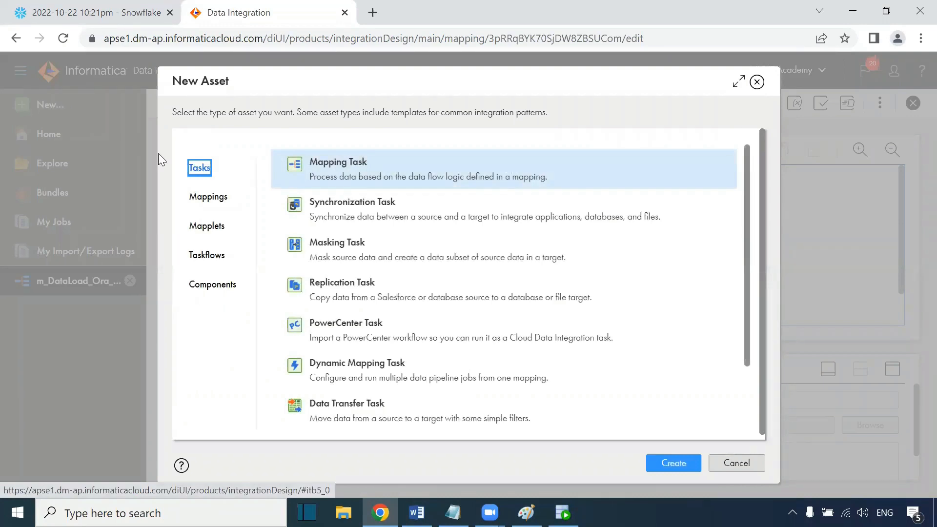
left_click(673, 463)
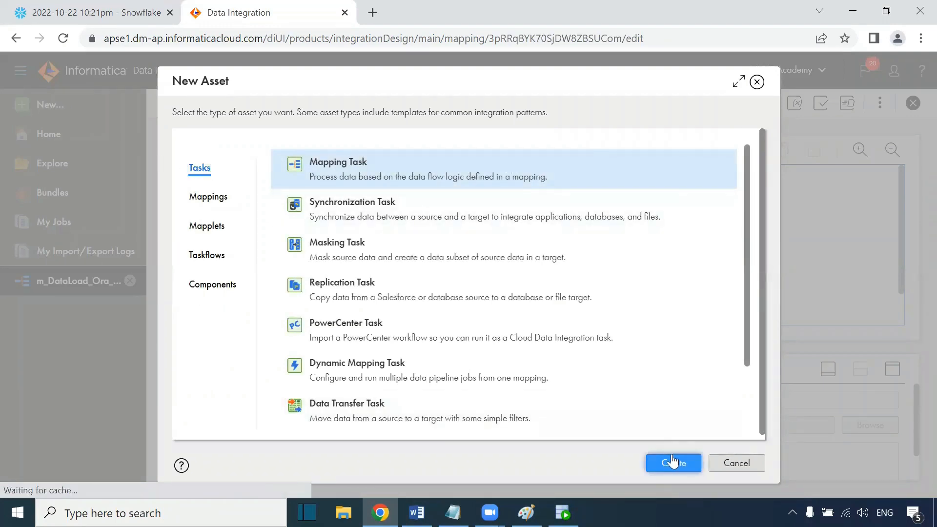
double_click(299, 190)
type("mt")
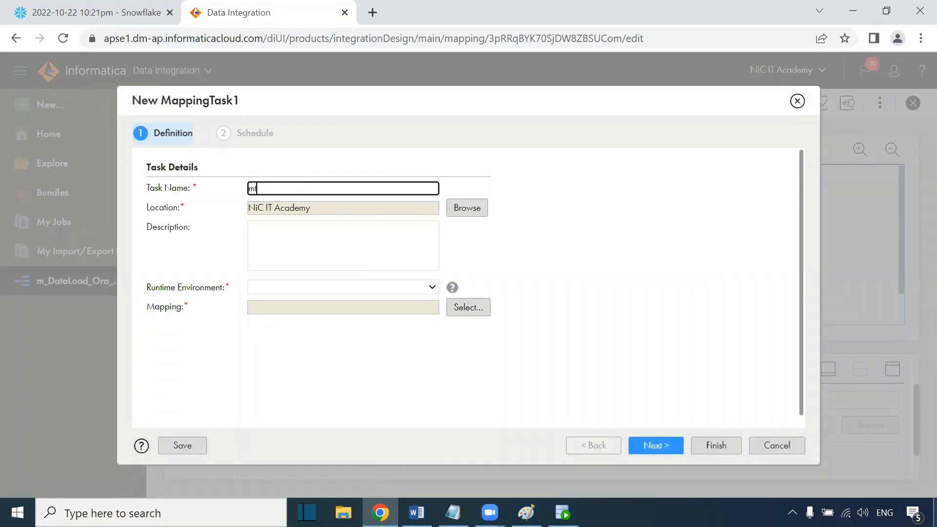
type("_DataLoad_Ora_SnF")
Step: Set the runtime environment to DESKTOP-MS15842 and select the m_DataLoad_Ora_SnF mapping for the task
left_click(280, 288)
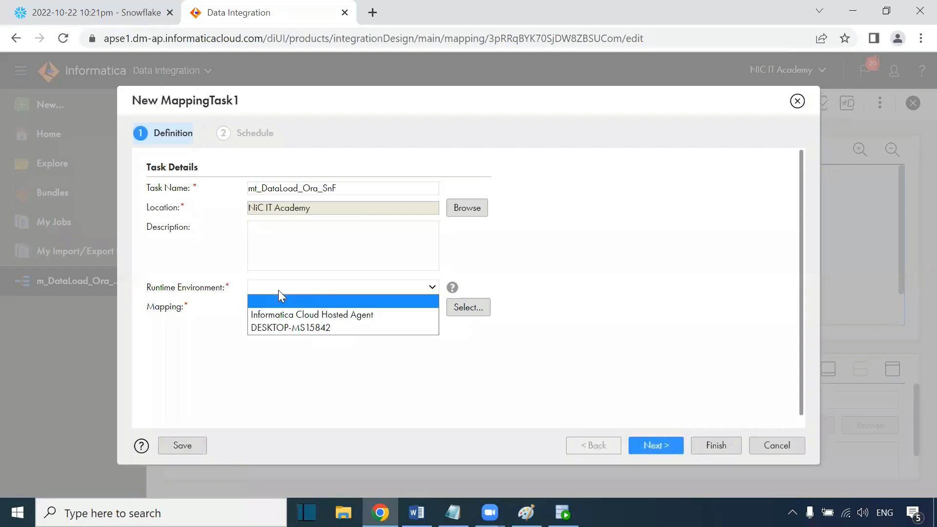
left_click(277, 329)
left_click(456, 307)
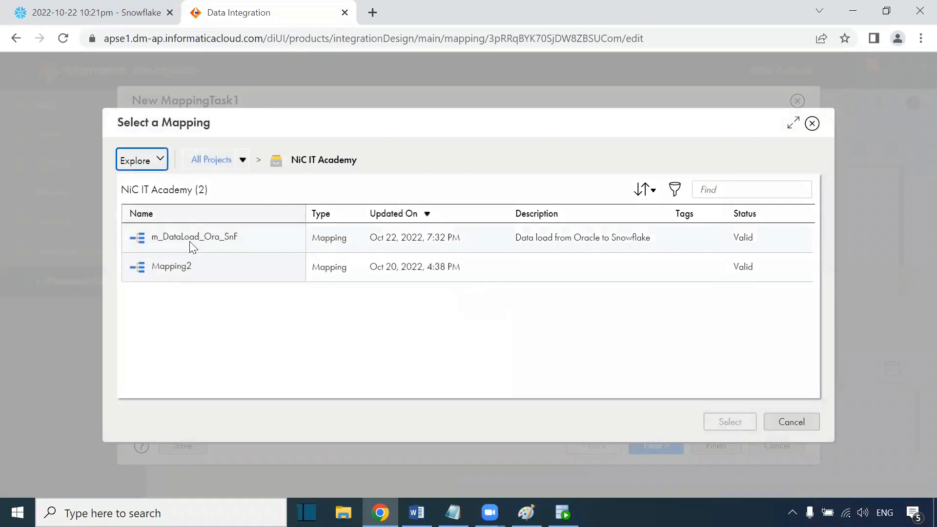
left_click(190, 247)
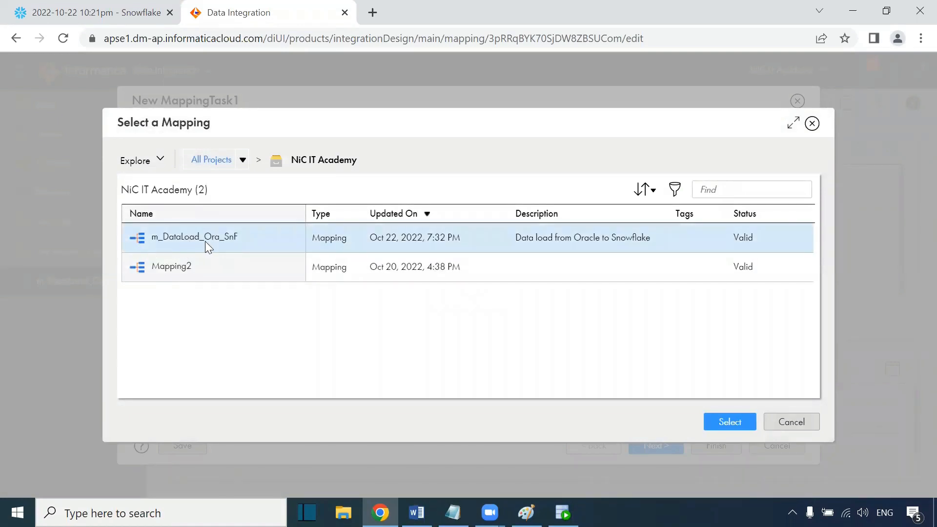
left_click(719, 423)
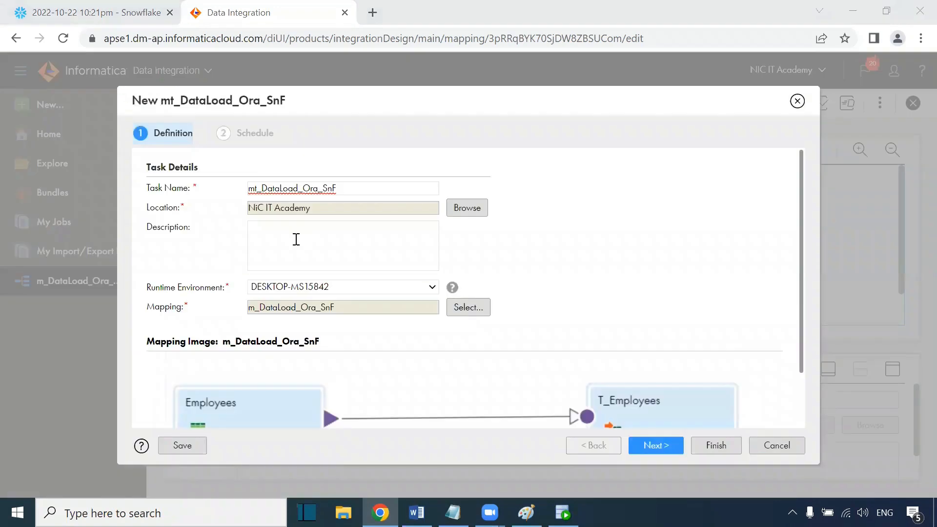
Step: Continue to the Schedule step, keep the default schedule and notification options, and finish the mapping task
scroll(585, 361, "down", 3)
left_click(644, 439)
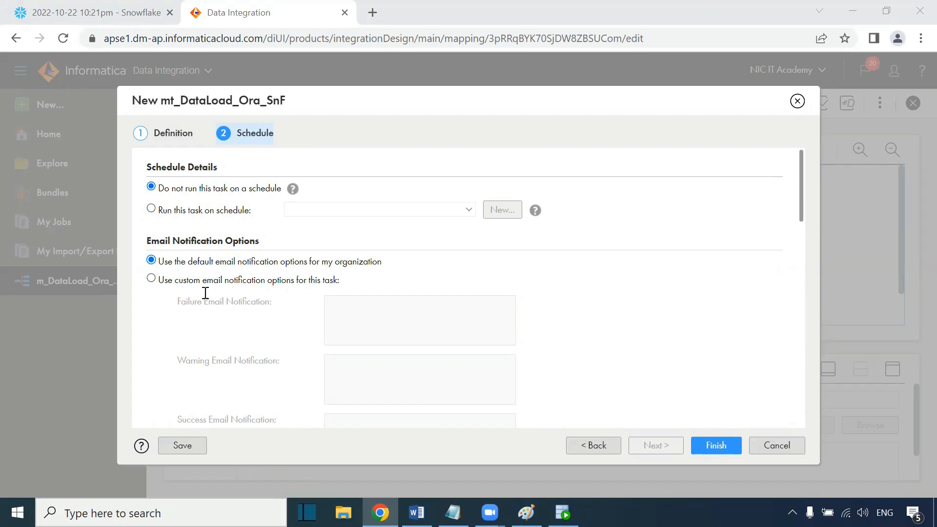
scroll(224, 266, "down", 5)
scroll(229, 276, "down", 6)
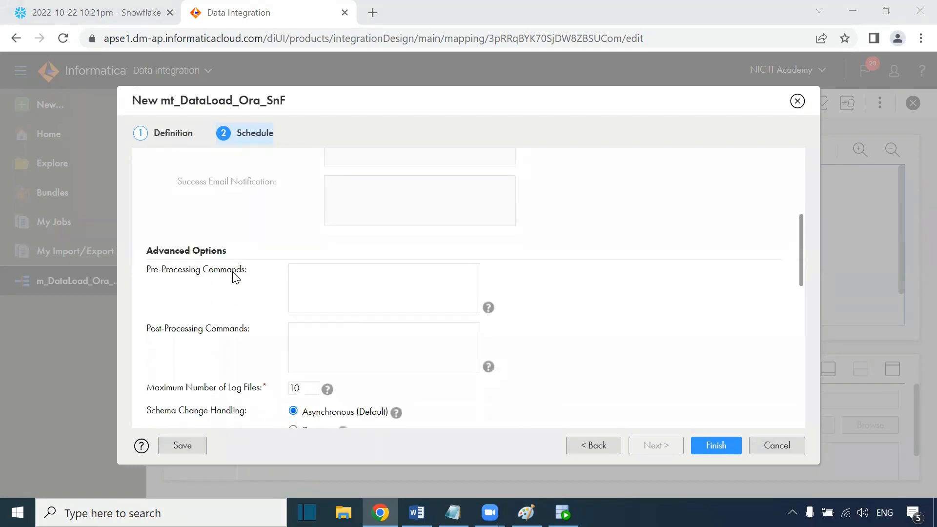
scroll(566, 380, "down", 5)
left_click(716, 446)
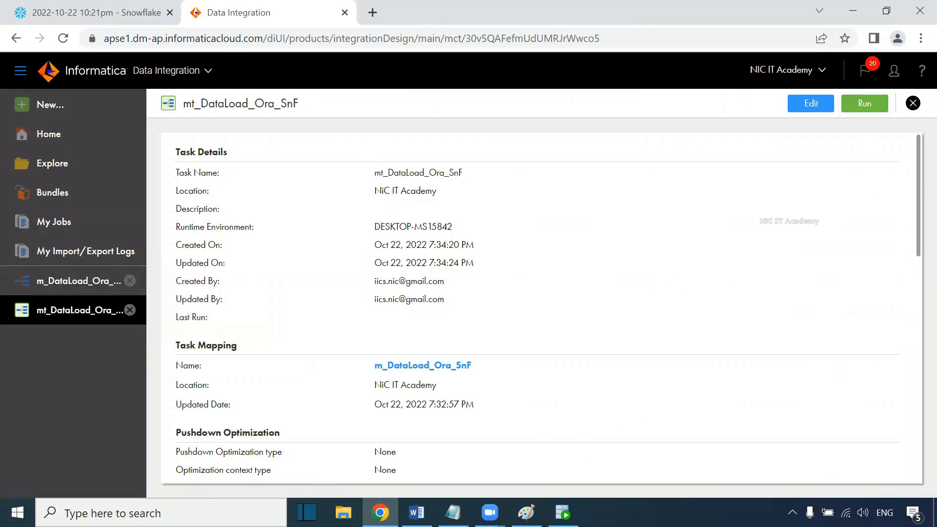
Step: Switch to the Snowflake worksheet and run select * from t_employees to check the target table
left_click(112, 6)
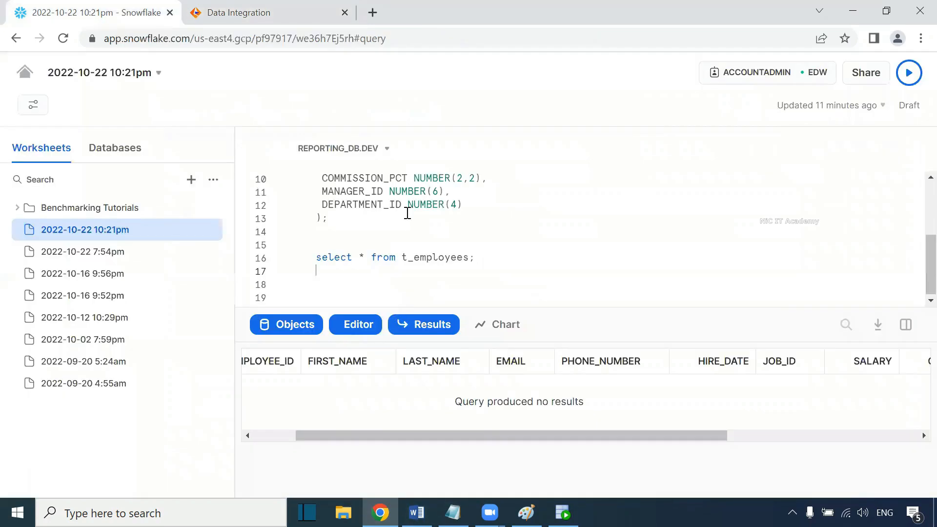
left_click_drag(487, 257, 311, 261)
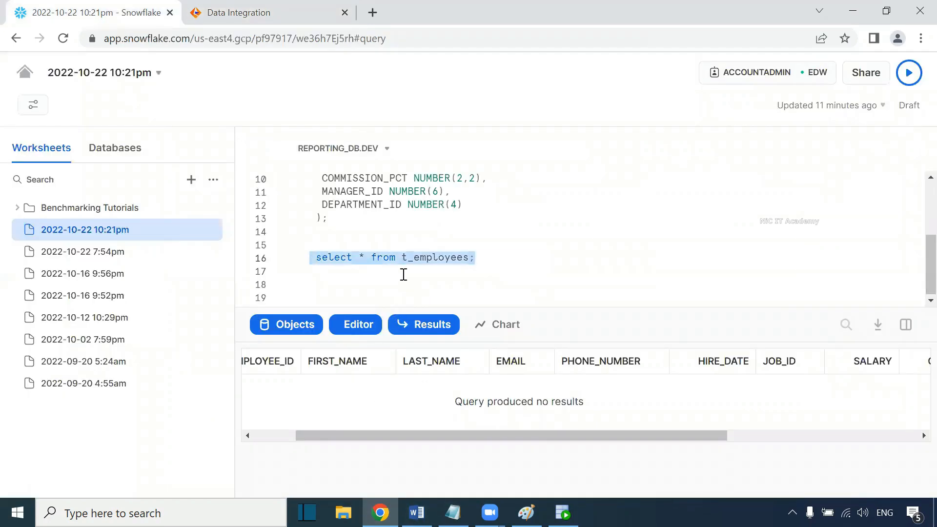
key("ctrl+Return")
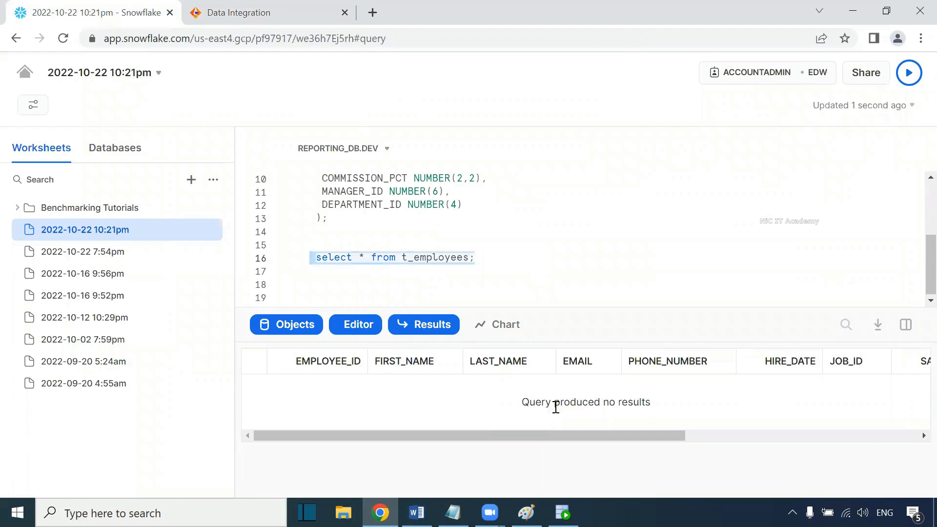
Step: Run the mt_DataLoad_Ora_SnF mapping task and open its job in My Jobs
left_click(299, 22)
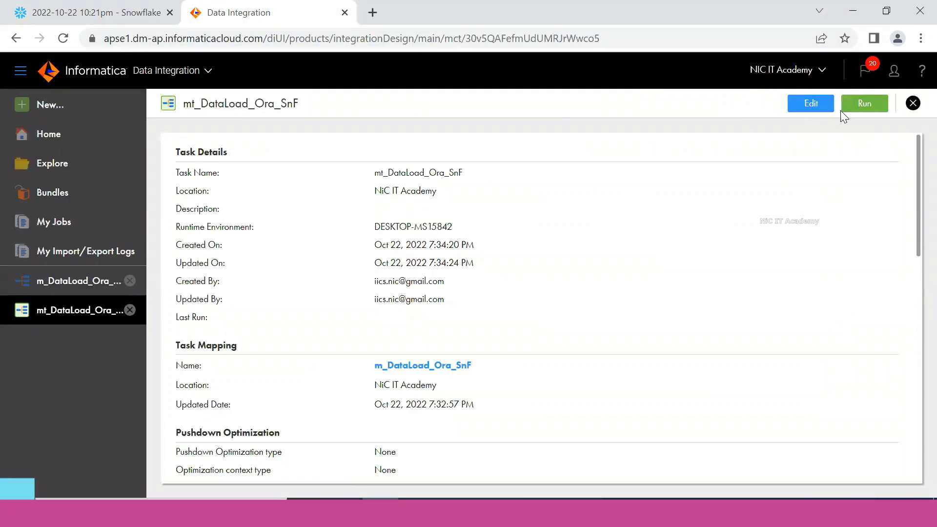
left_click(869, 104)
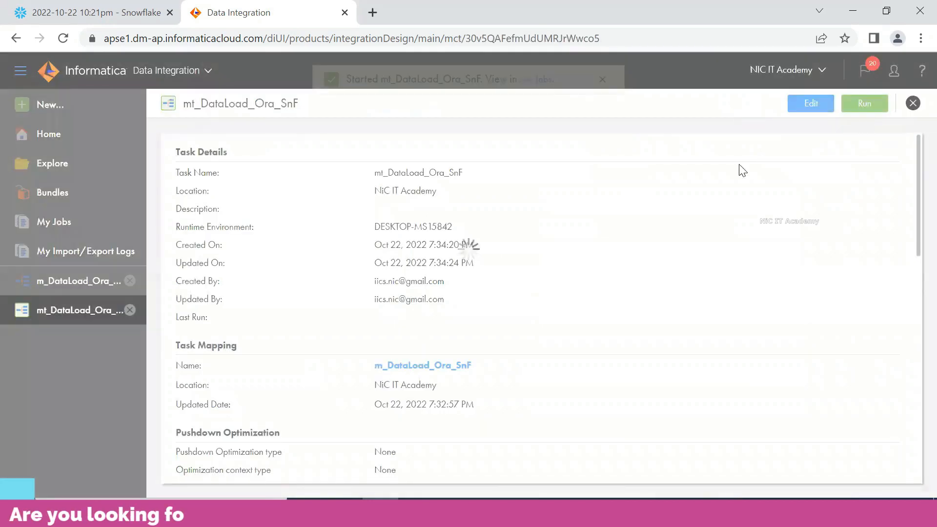
left_click(535, 102)
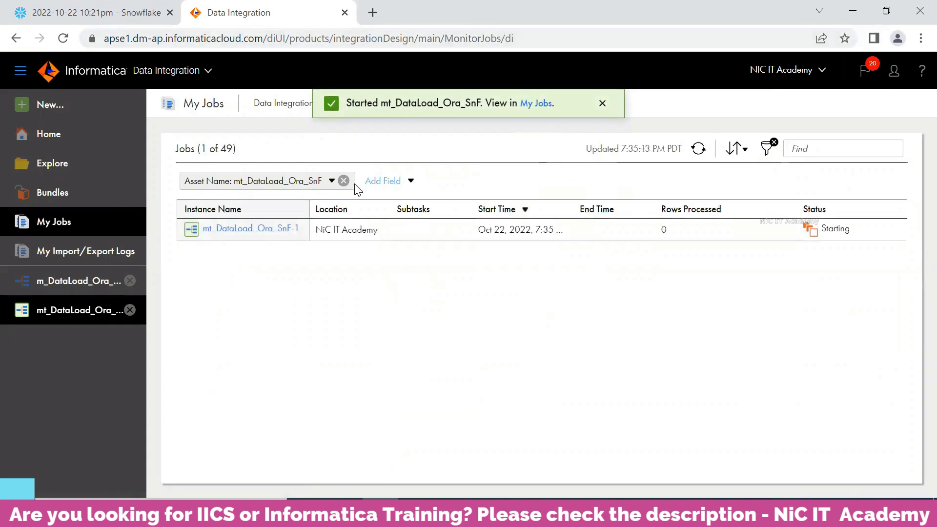
Step: Refresh the My Jobs list to follow the task run's status
left_click(699, 149)
left_click(699, 149)
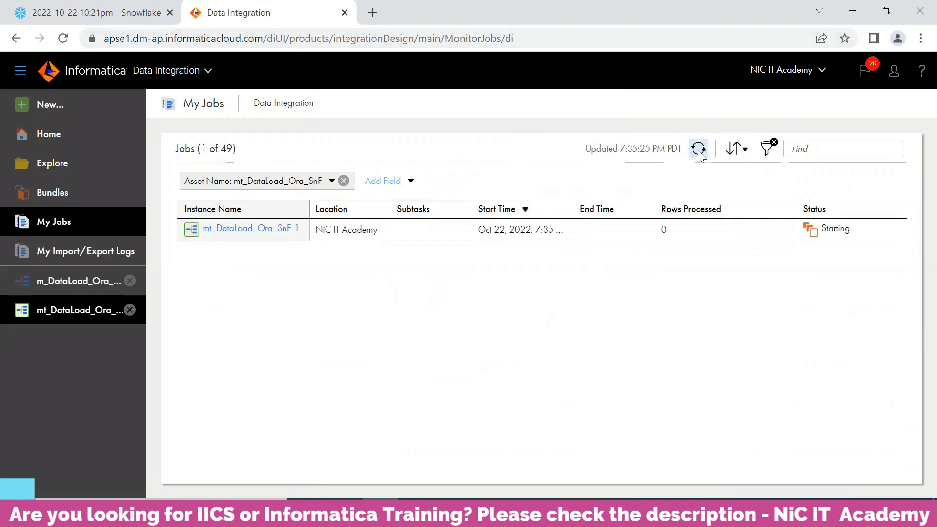
left_click(698, 149)
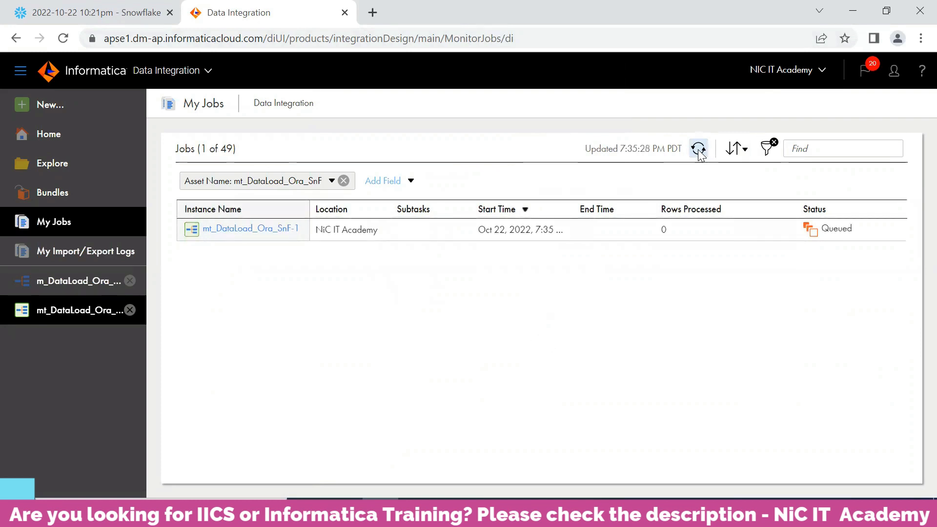
left_click(699, 149)
left_click(699, 149)
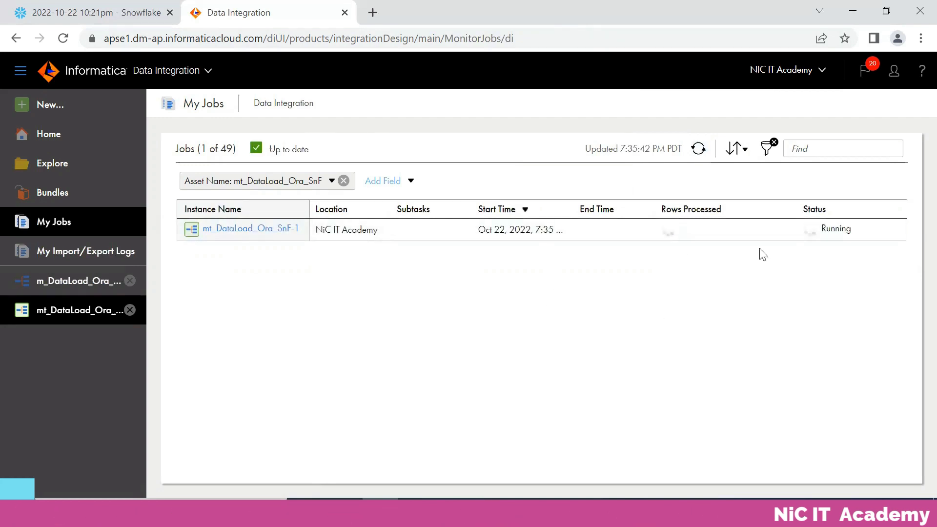
left_click(699, 150)
left_click(699, 149)
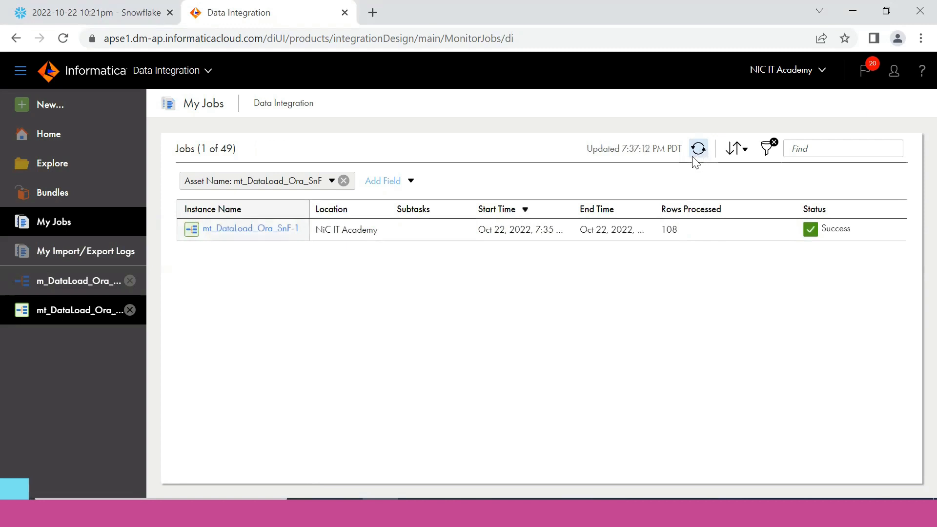
Step: Open the job instance's details and review the source and target results
left_click(674, 229)
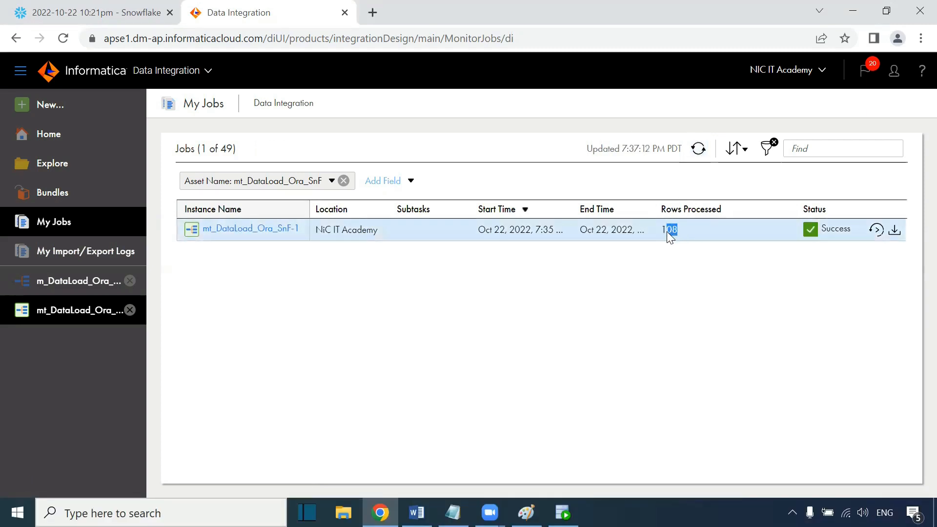
left_click(268, 233)
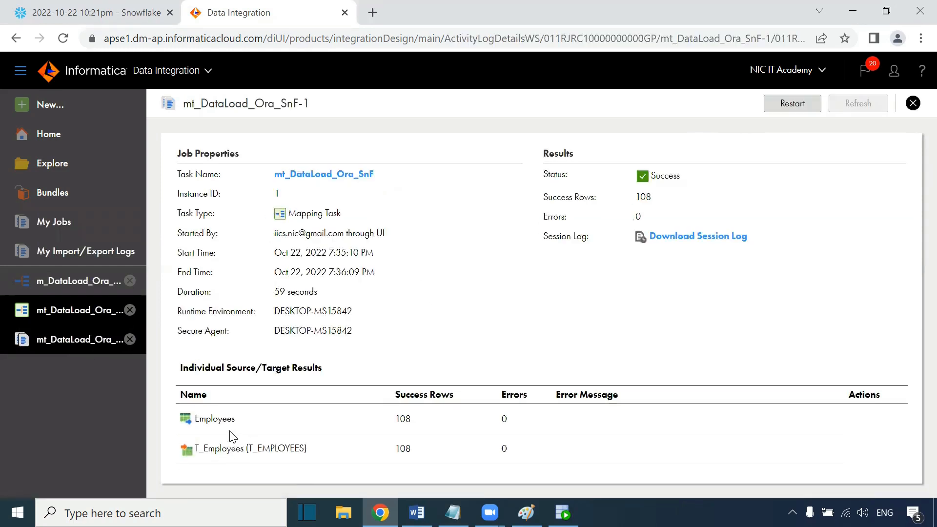
left_click_drag(236, 421, 197, 421)
left_click_drag(249, 449, 316, 459)
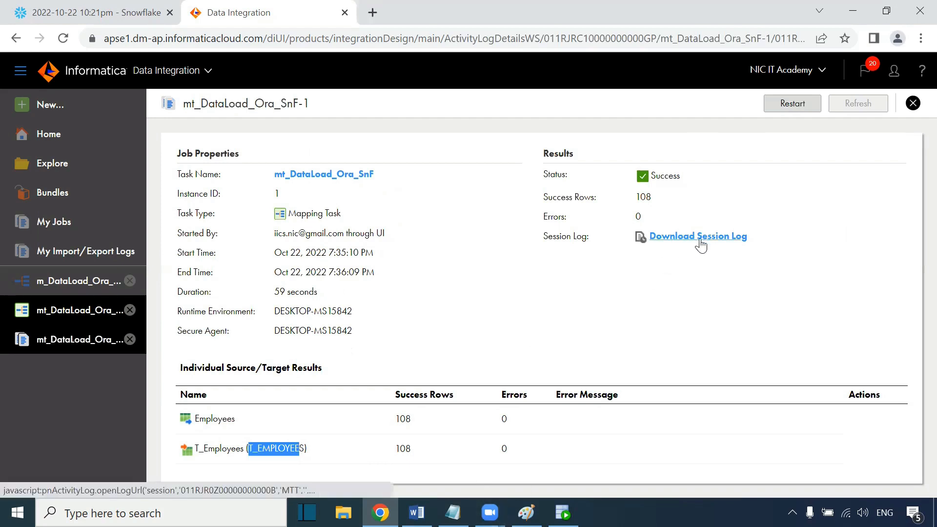
left_click(417, 512)
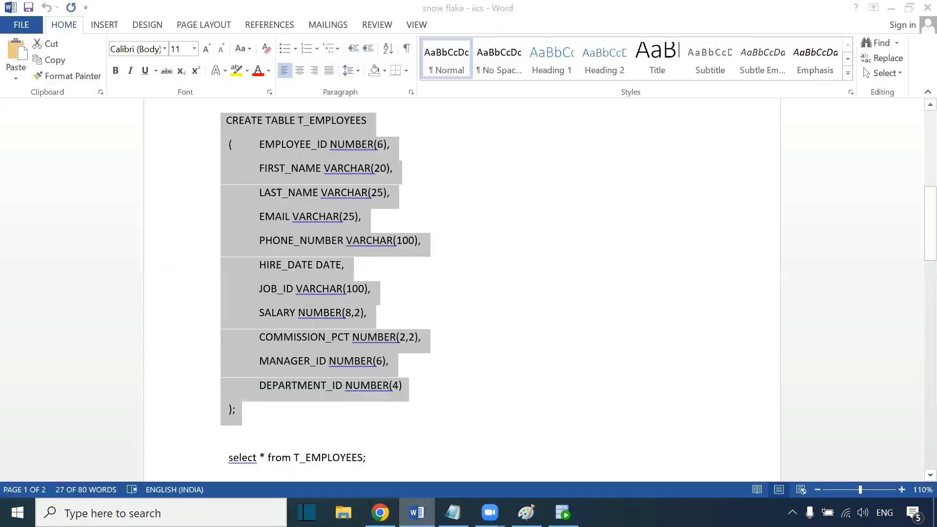
left_click(417, 513)
left_click(527, 512)
left_click(381, 513)
Step: Rerun the t_employees query in Snowflake and examine the loaded rows and the column statistics
left_click(106, 16)
left_click_drag(477, 256, 319, 263)
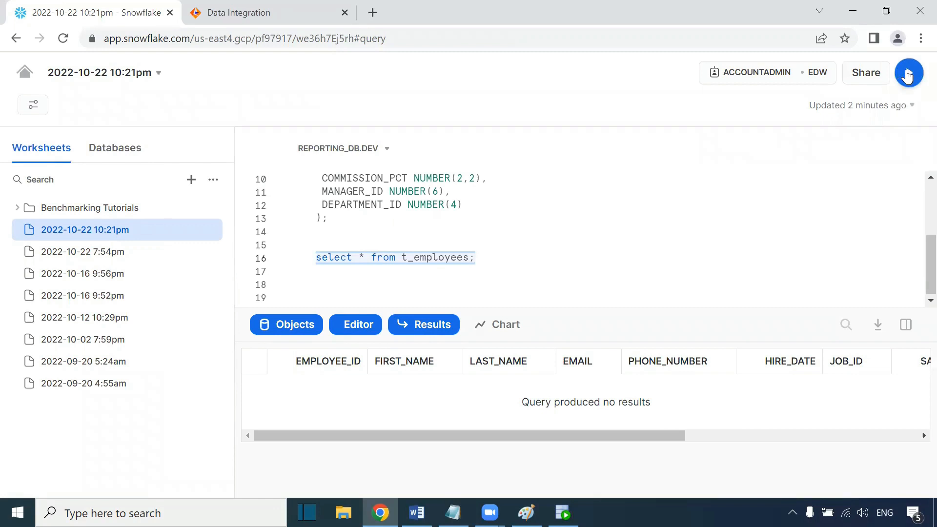
left_click(909, 75)
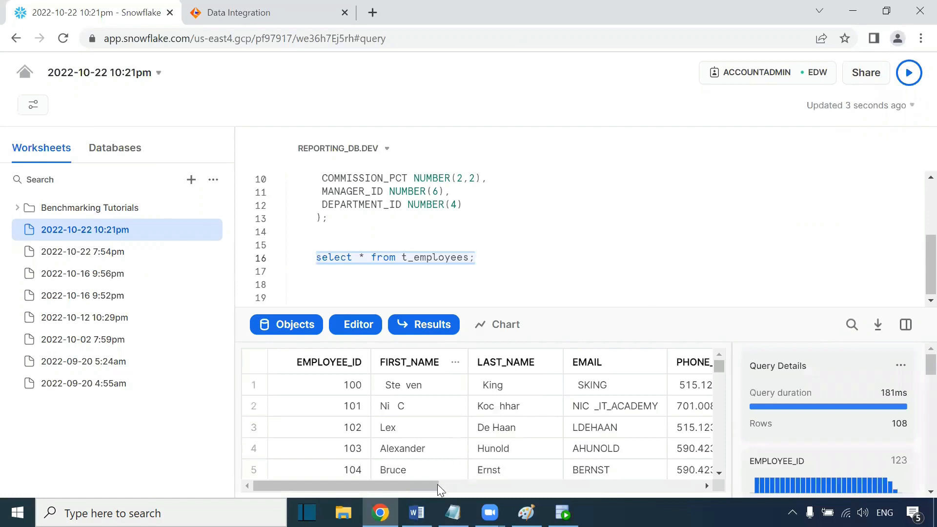
mouse_move(426, 486)
left_mouse_down()
mouse_move(683, 483)
mouse_move(426, 485)
left_mouse_up()
mouse_move(902, 421)
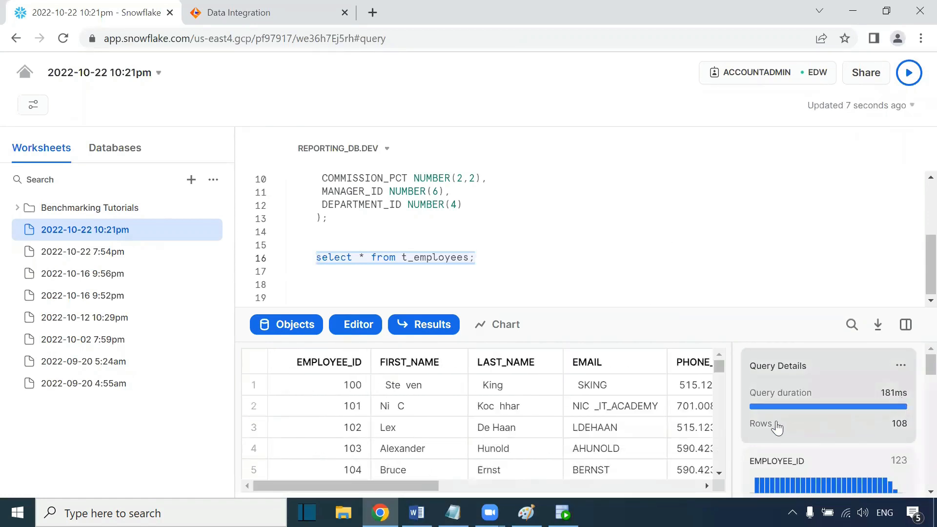
scroll(848, 471, "down", 6)
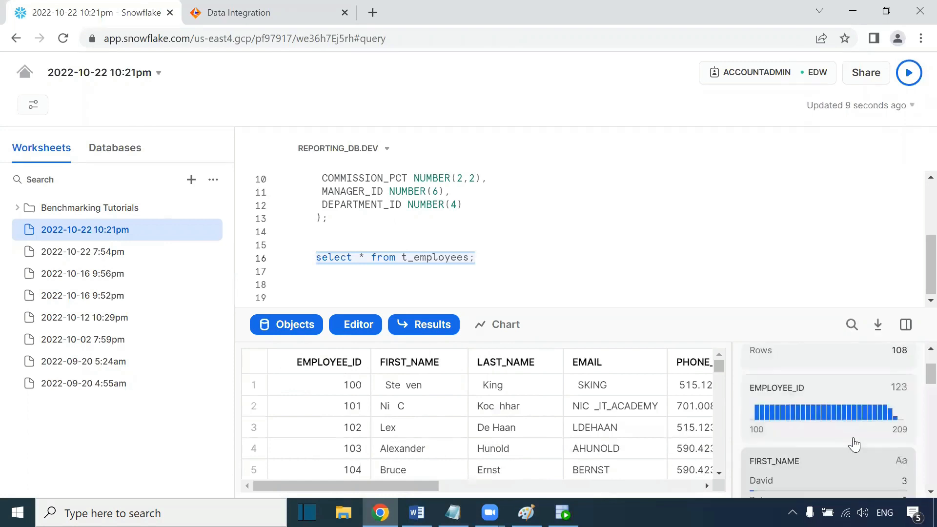
scroll(860, 429, "down", 5)
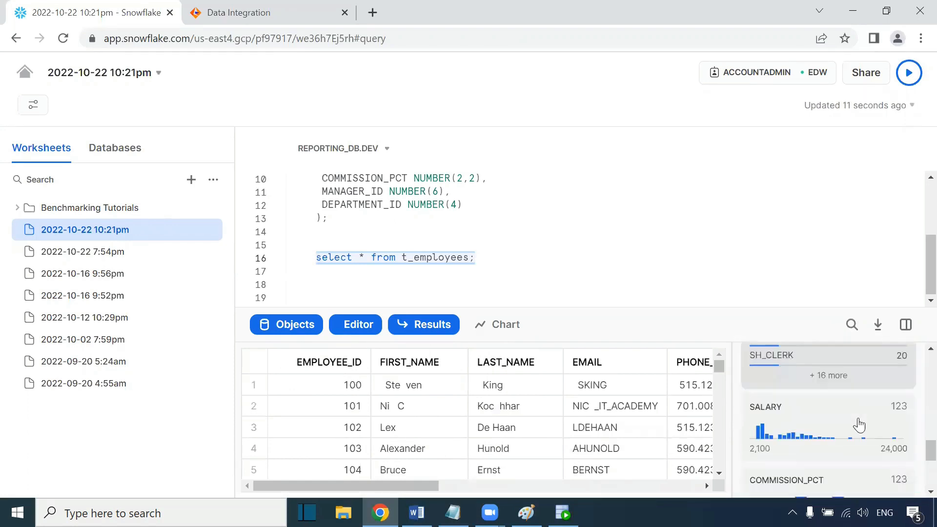
scroll(858, 425, "up", 10)
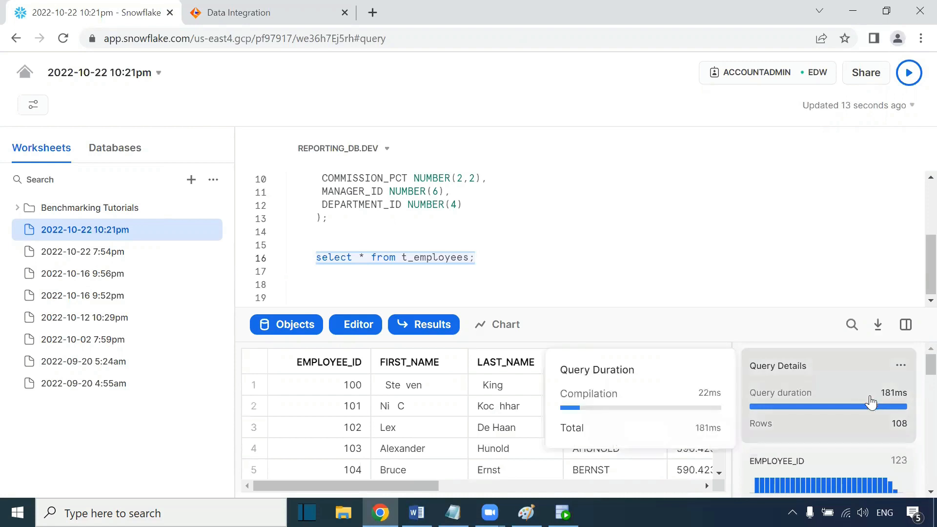
scroll(868, 415, "down", 1)
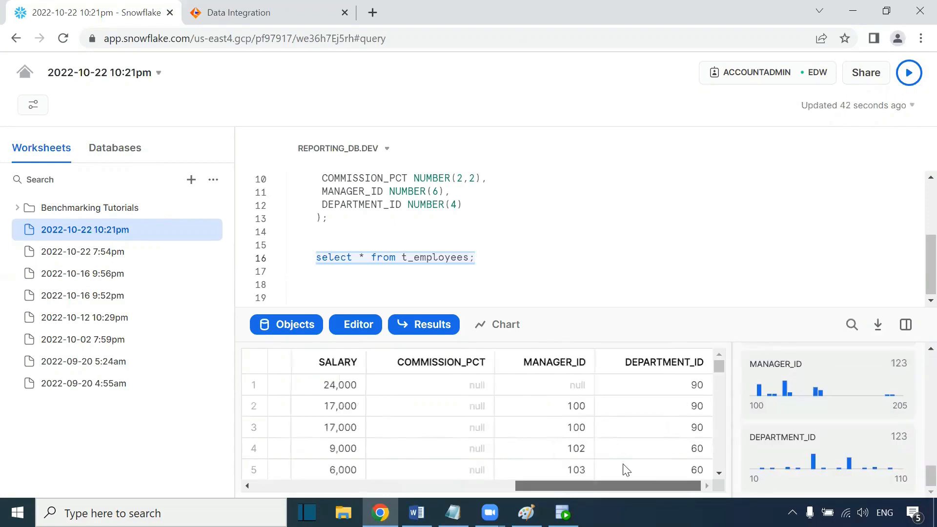
left_click_drag(624, 464, 401, 461)
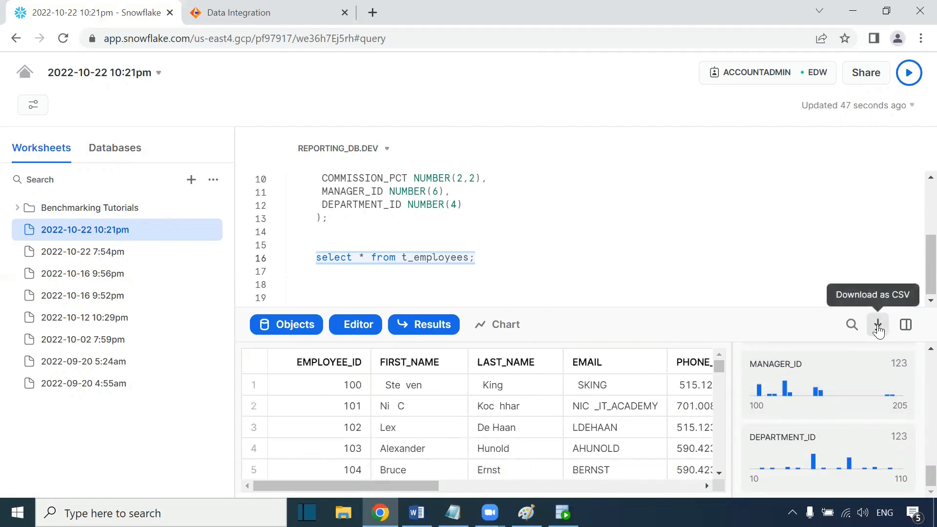
Step: Download the query results as CSV, open the file to inspect it, and close it
left_click(878, 327)
left_click(104, 483)
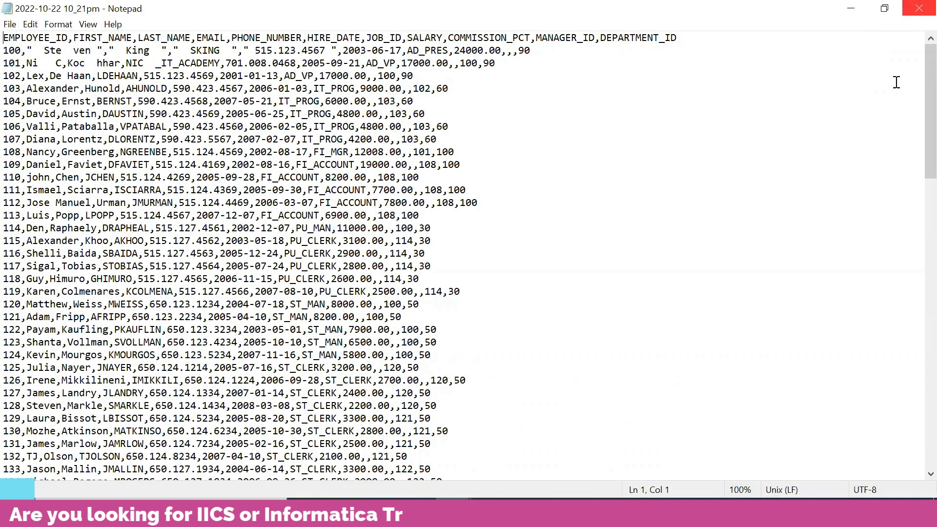
left_click(920, 8)
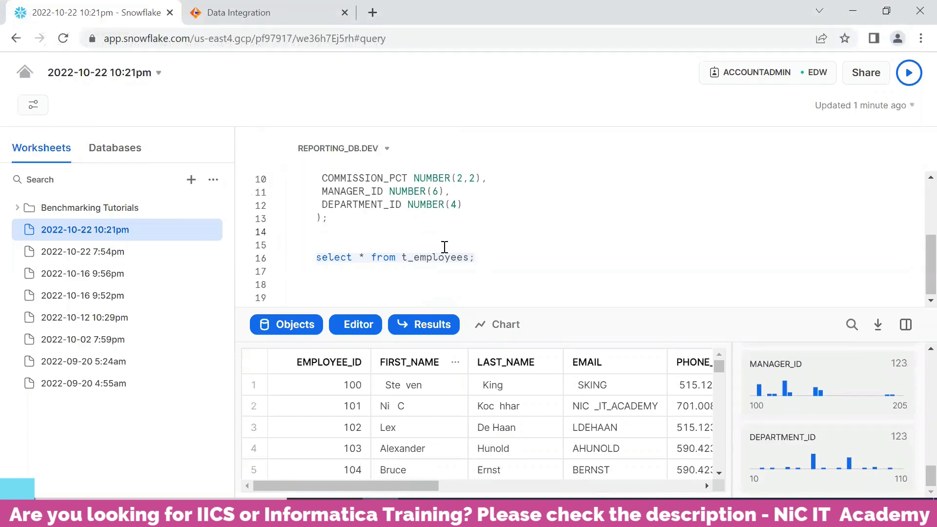
Step: Review the notes listing the steps for creating IICS–Snowflake connections
scroll(445, 248, "up", 3)
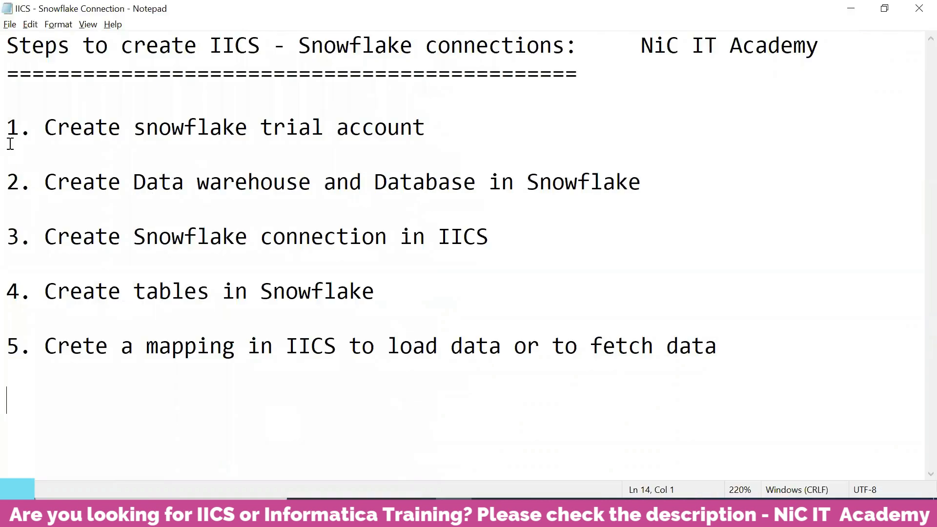
left_click(7, 128)
left_click_drag(7, 128, 745, 360)
left_click(352, 416)
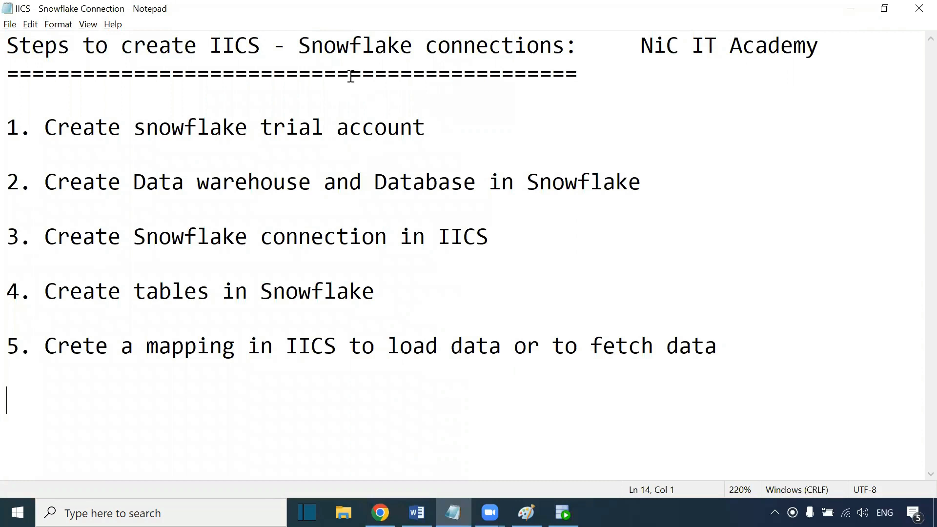
key("alt+Tab")
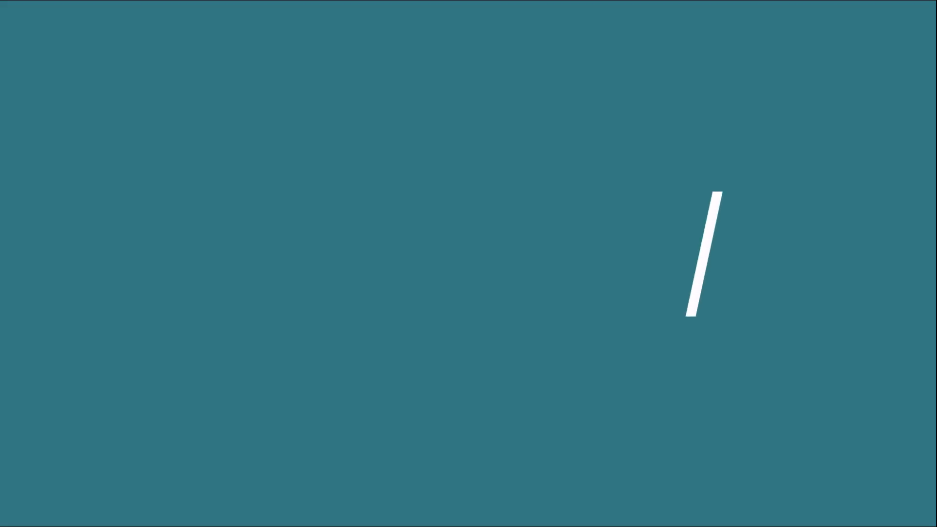